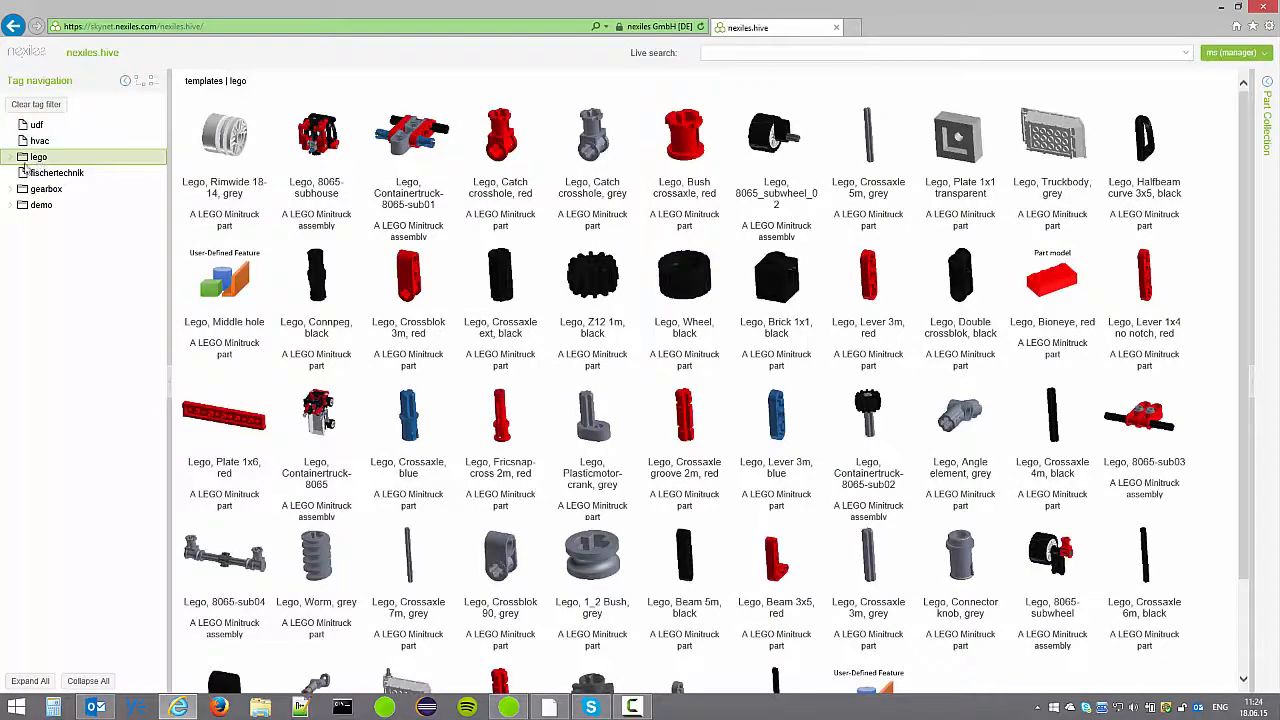
Browse the red, black, blue and grey subcategories of the lego templates and collapse the lego category again.
{"action": "left_click", "coordinate": [10, 157]}
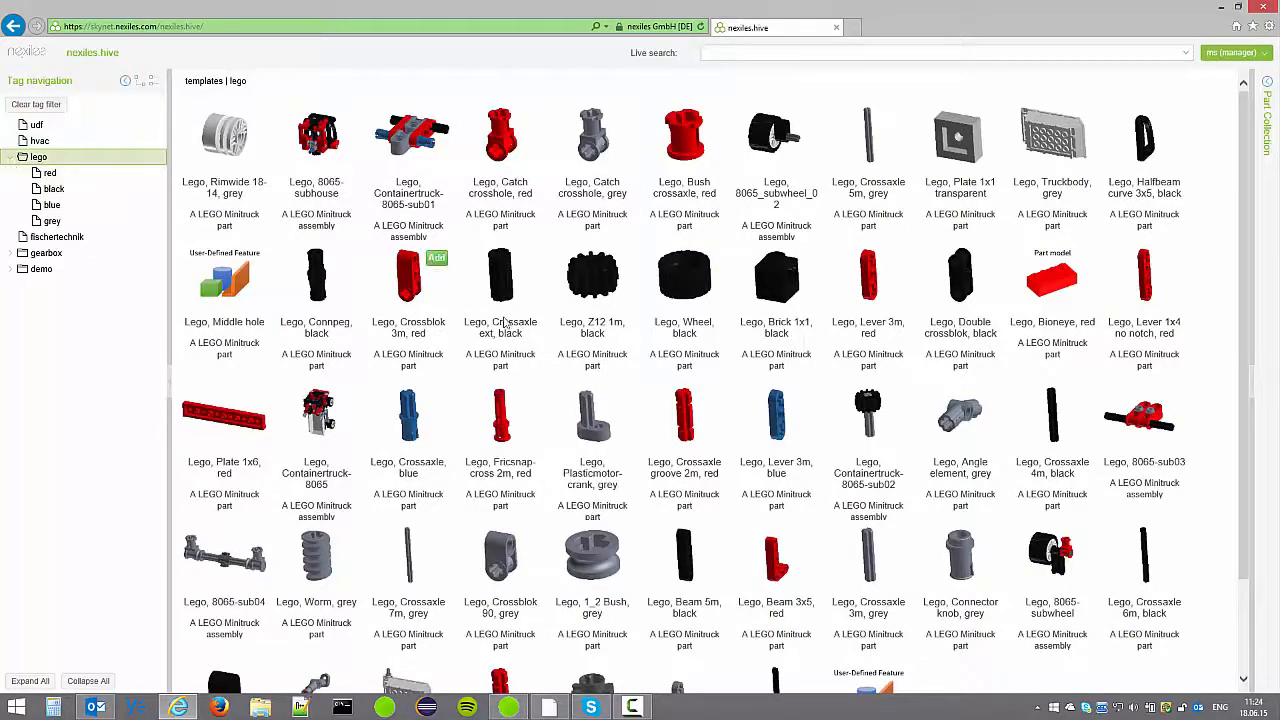
{"action": "mouse_move", "coordinate": [1240, 200]}
{"action": "left_mouse_down"}
{"action": "mouse_move", "coordinate": [1244, 302]}
{"action": "mouse_move", "coordinate": [1243, 200]}
{"action": "left_mouse_up"}
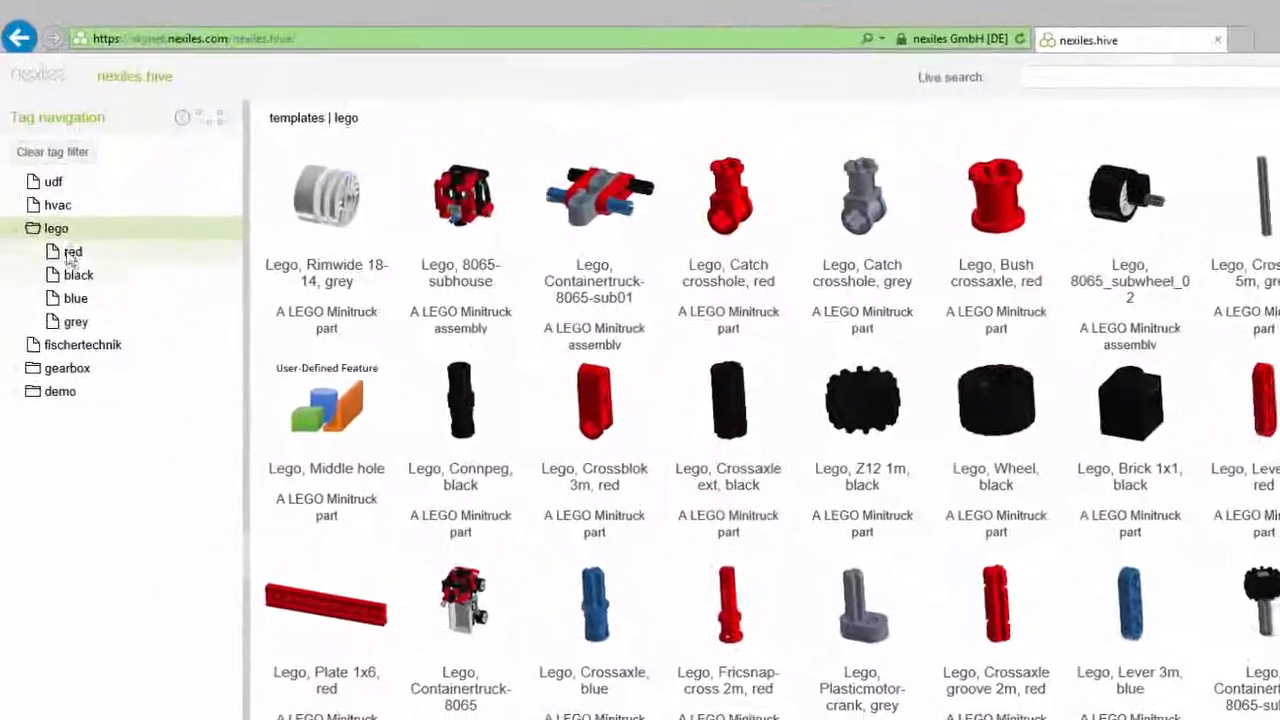
{"action": "left_click", "coordinate": [62, 211]}
{"action": "left_click", "coordinate": [82, 280]}
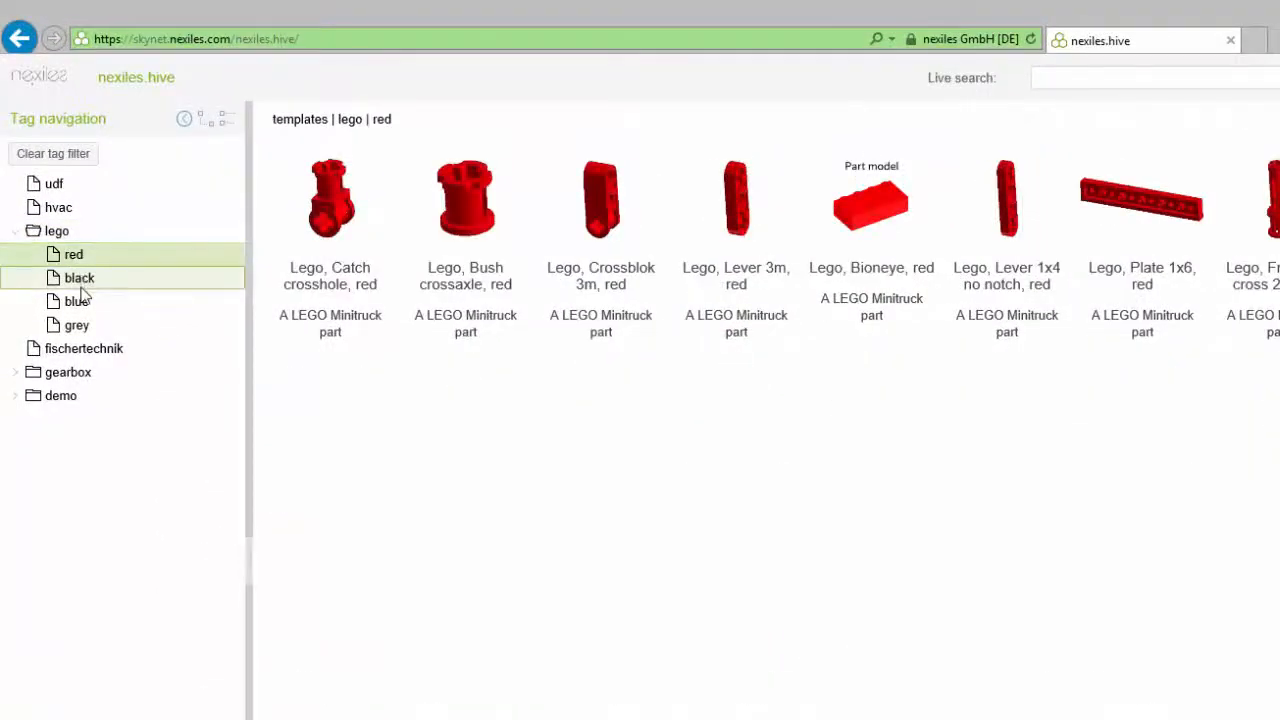
{"action": "left_click", "coordinate": [83, 305]}
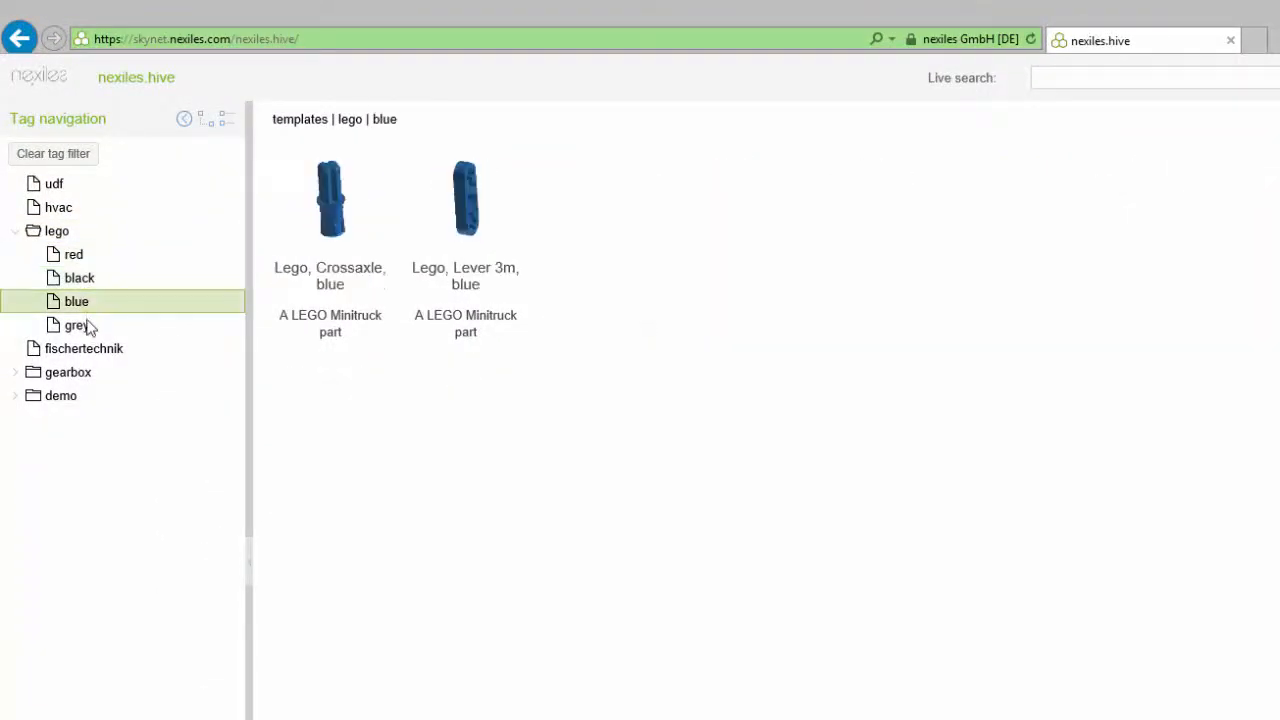
{"action": "left_click", "coordinate": [88, 326]}
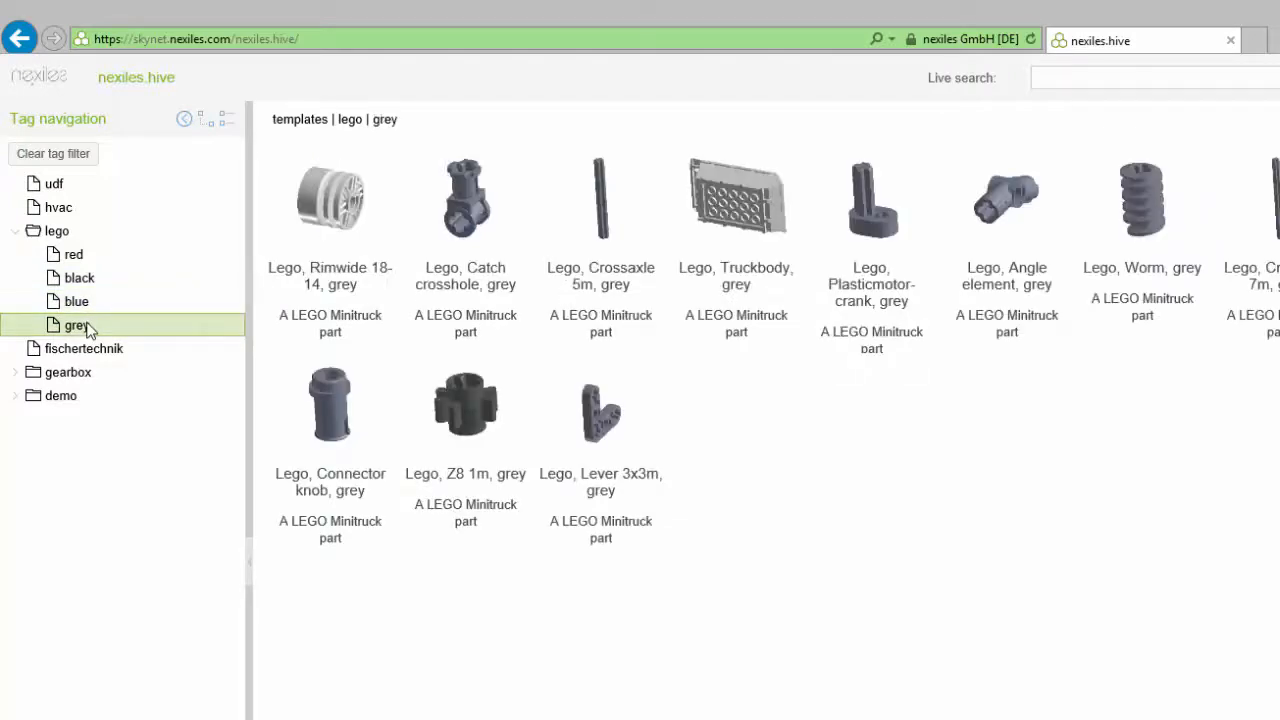
{"action": "left_click", "coordinate": [14, 231]}
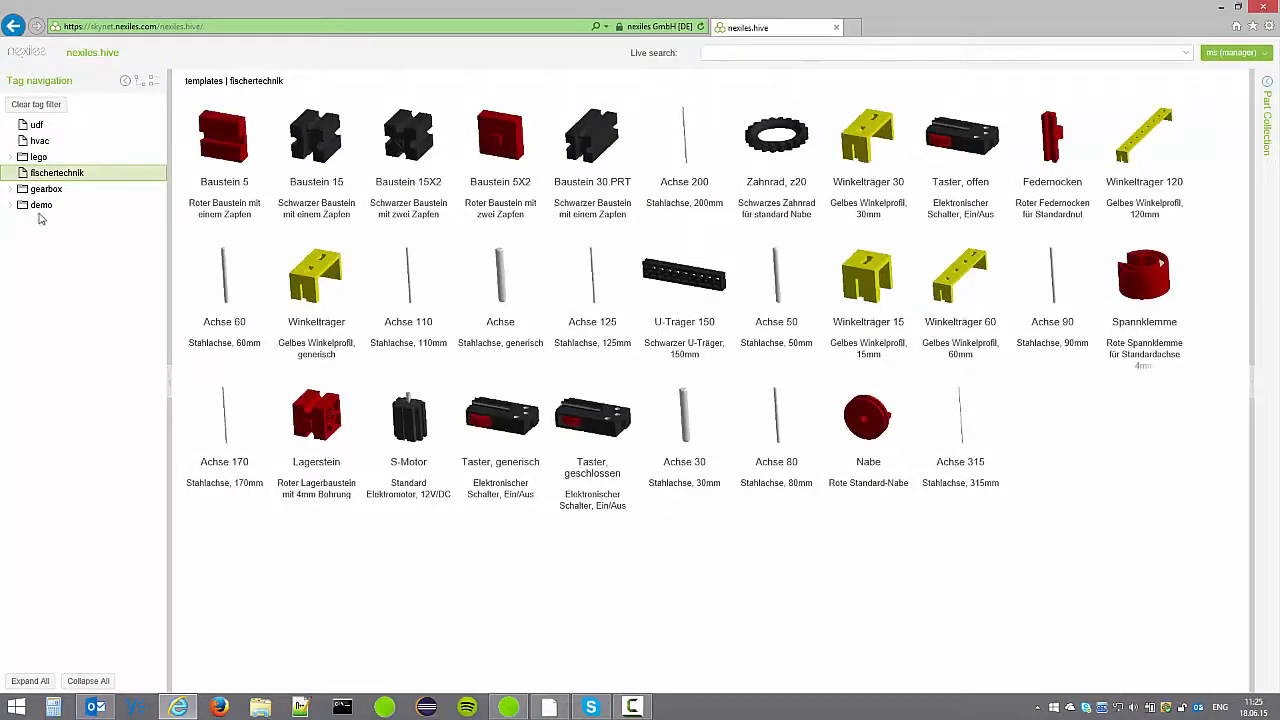
Expand the demo category and view the templates under pipes, plates and demo itself.
{"action": "left_click", "coordinate": [10, 205]}
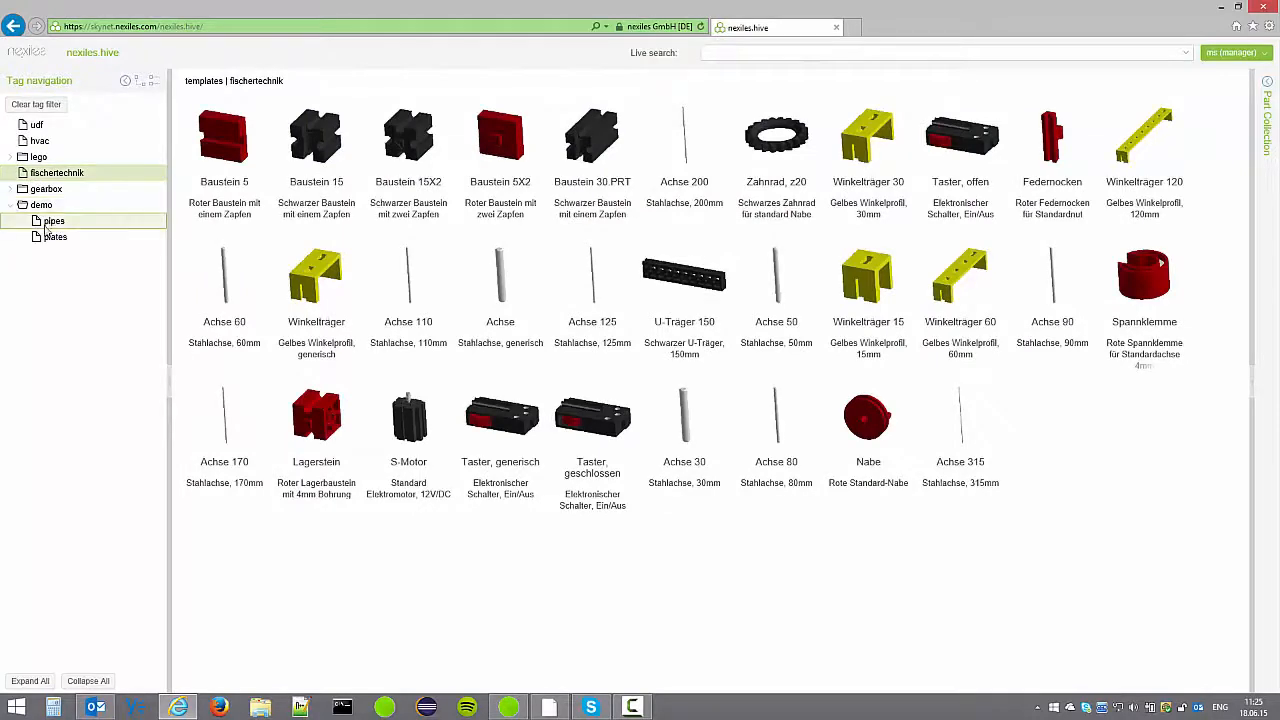
{"action": "left_click", "coordinate": [47, 224]}
{"action": "left_click", "coordinate": [49, 238]}
{"action": "left_click", "coordinate": [41, 208]}
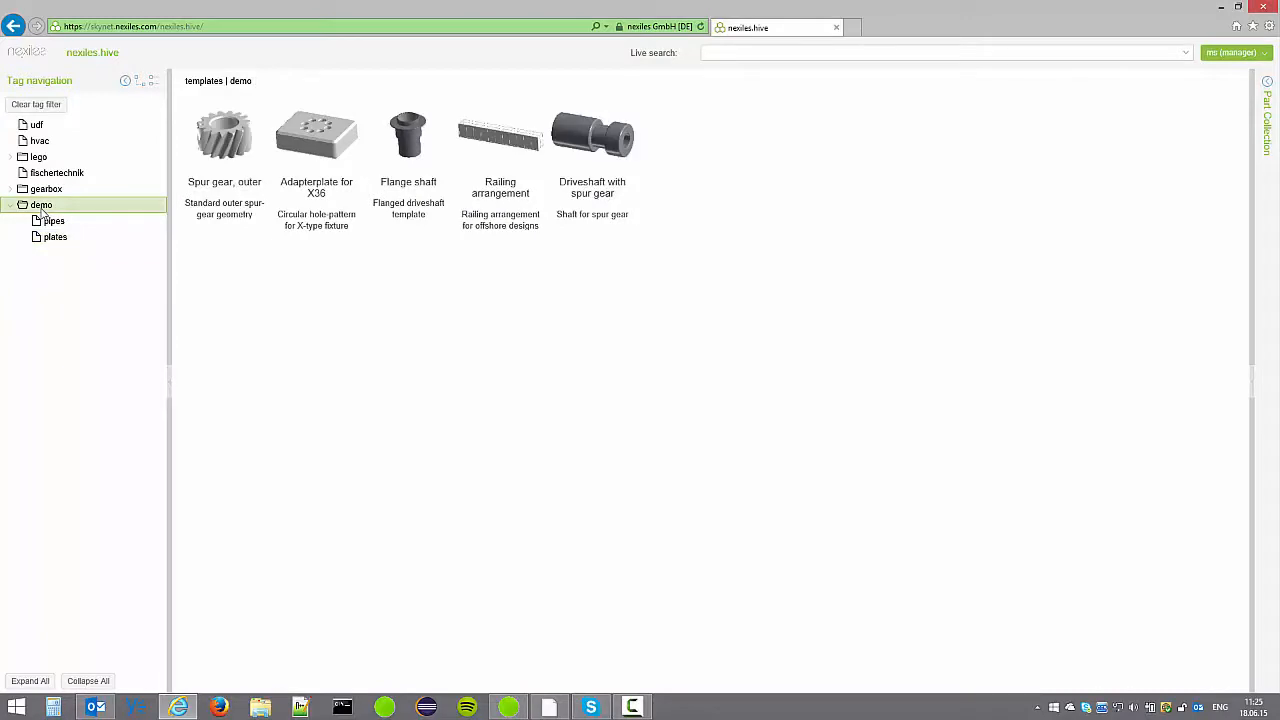
View the gears templates in the gearbox category and the udf templates, and clear the tag filter.
{"action": "left_click", "coordinate": [11, 190]}
{"action": "left_click", "coordinate": [44, 206]}
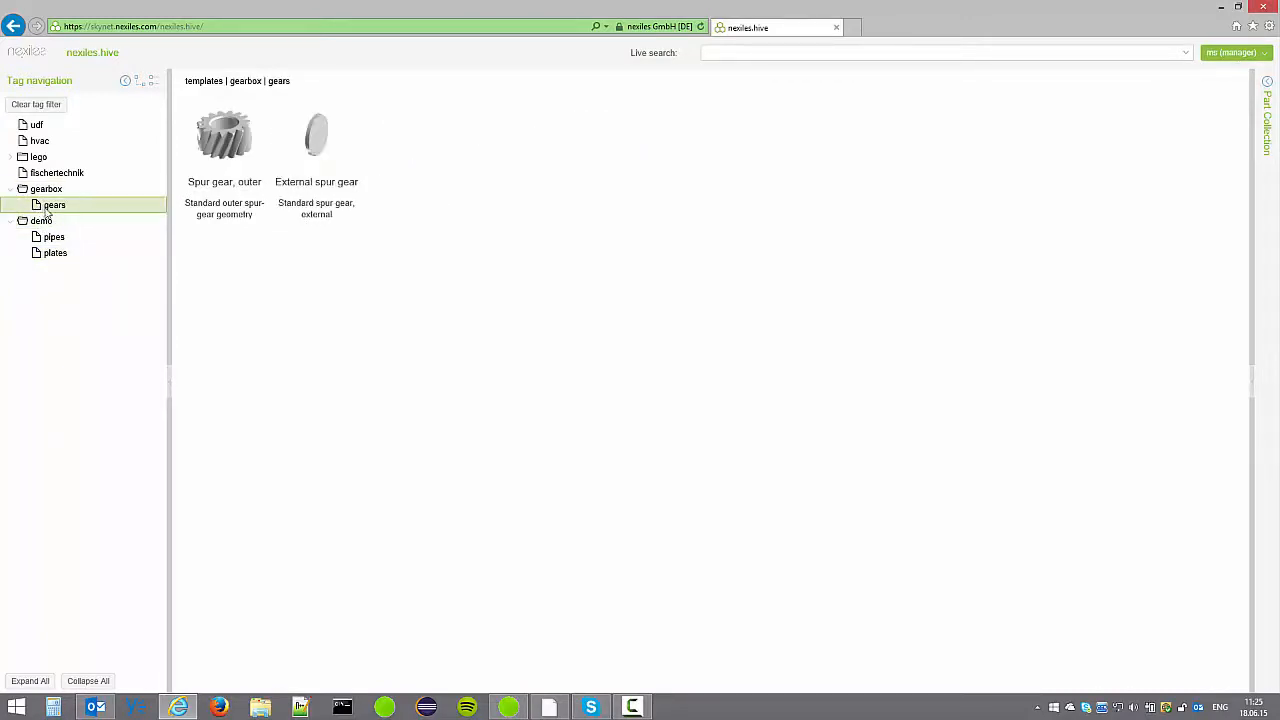
{"action": "left_click", "coordinate": [42, 191]}
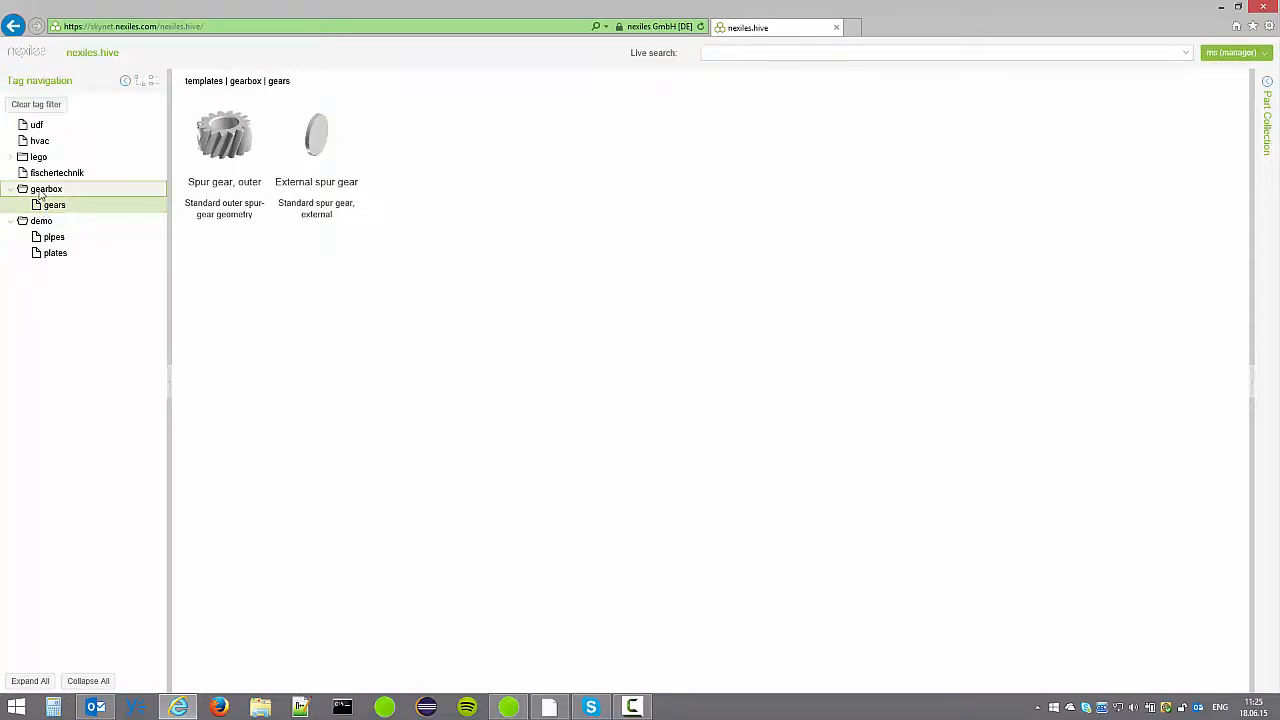
{"action": "left_click", "coordinate": [37, 125]}
{"action": "left_click", "coordinate": [35, 105]}
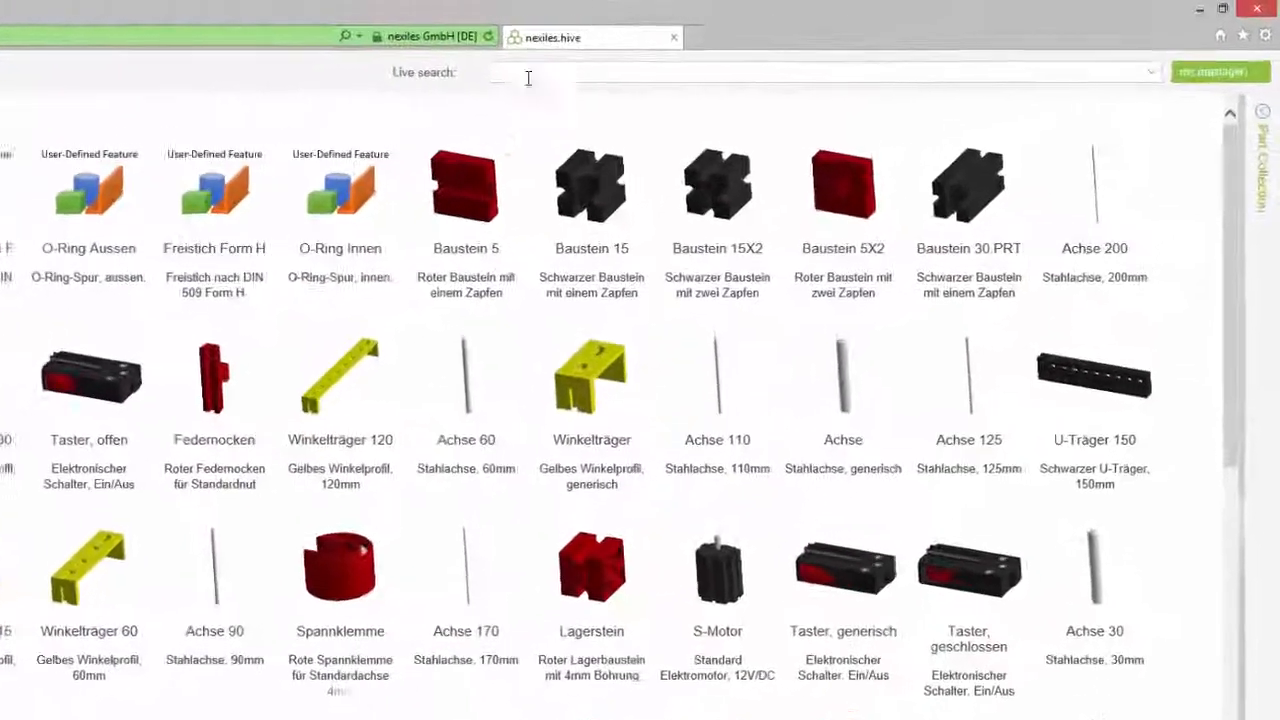
Search the template library live for "winkel", look through the suggestions and clear the search.
{"action": "left_click", "coordinate": [665, 60]}
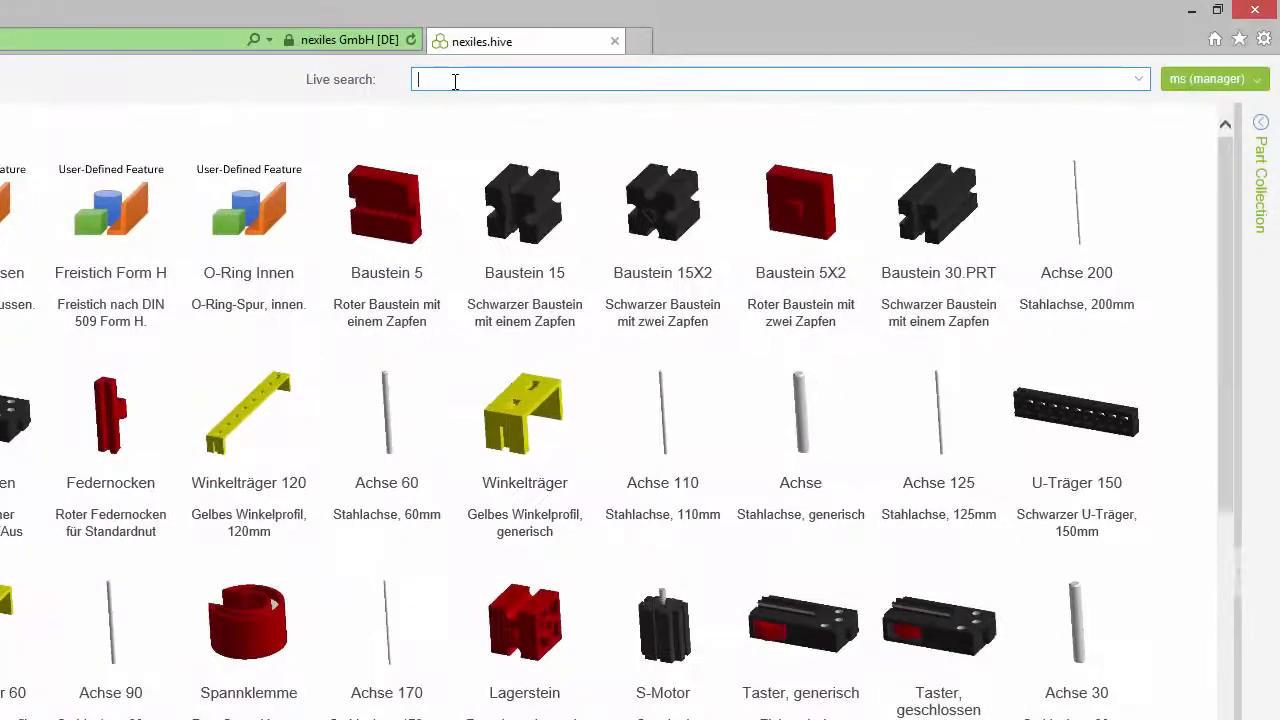
{"action": "type", "text": "winkel"}
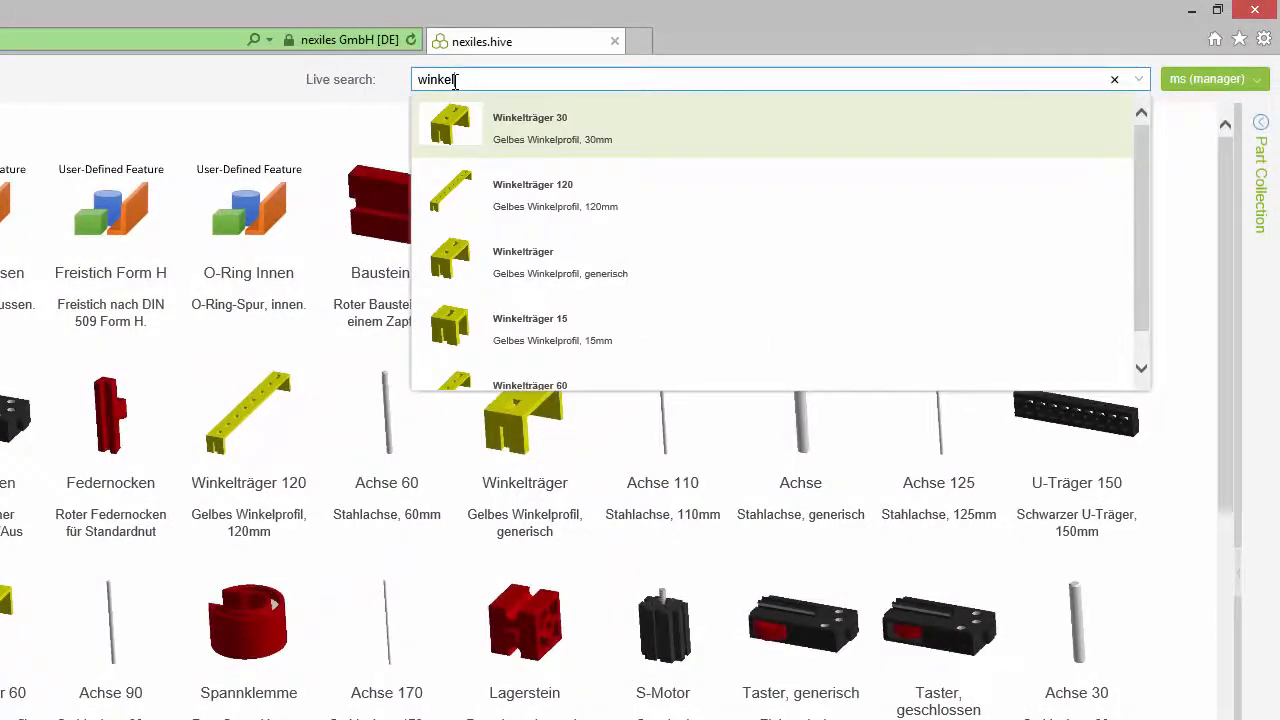
{"action": "left_click_drag", "start_coordinate": [1141, 171], "coordinate": [1138, 94]}
{"action": "left_click", "coordinate": [1138, 79]}
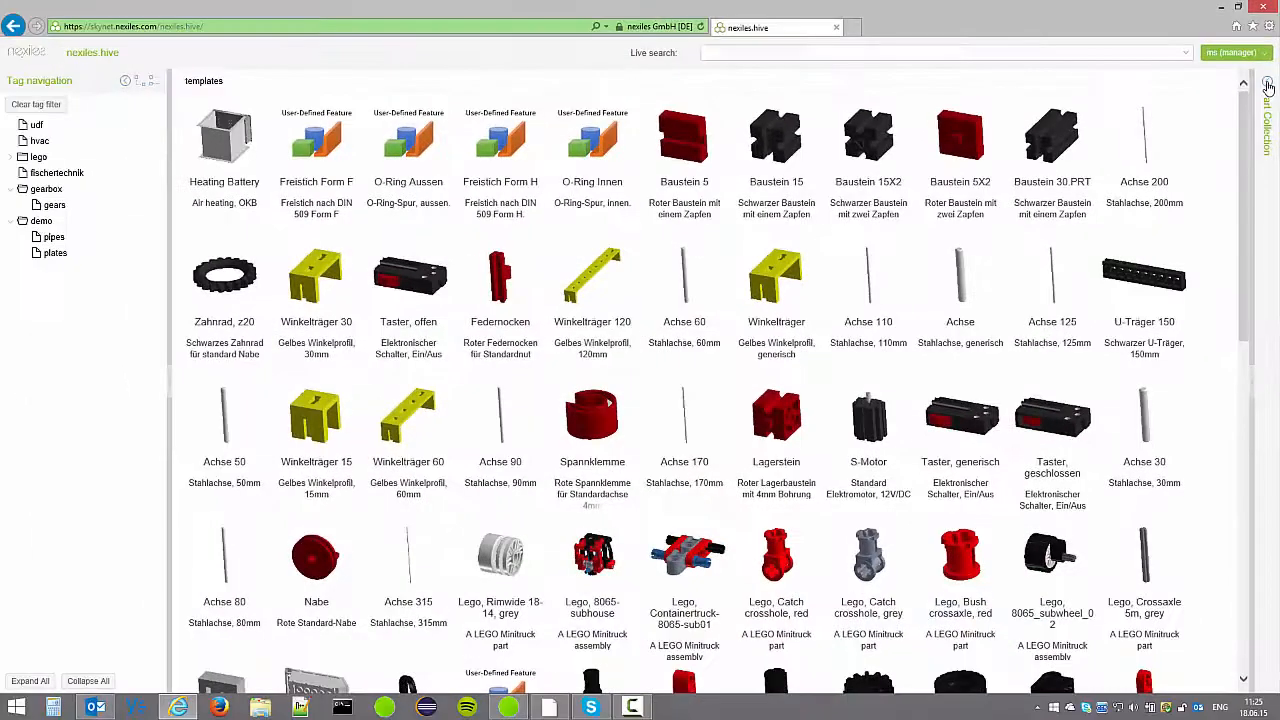
Show the part collection, open the Flange shaft template for configuration and name it "Demo shaft".
{"action": "left_click", "coordinate": [1268, 87]}
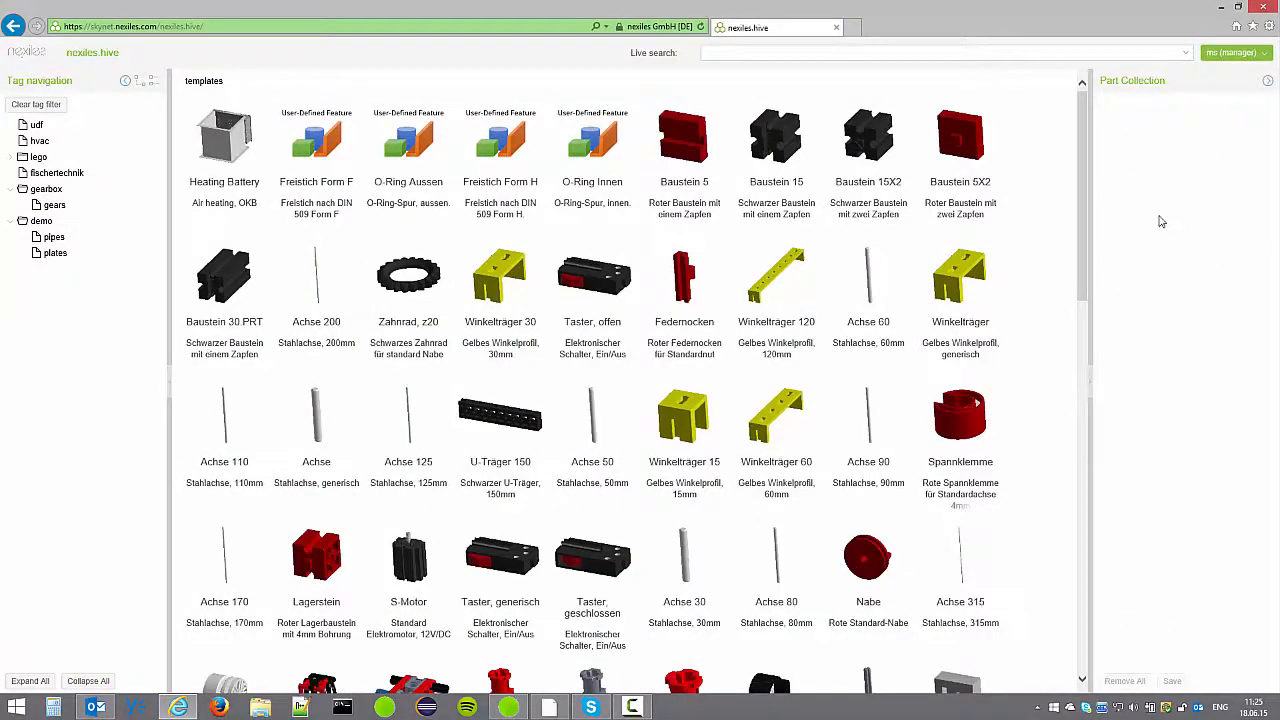
{"action": "left_click_drag", "start_coordinate": [1087, 197], "coordinate": [1068, 572]}
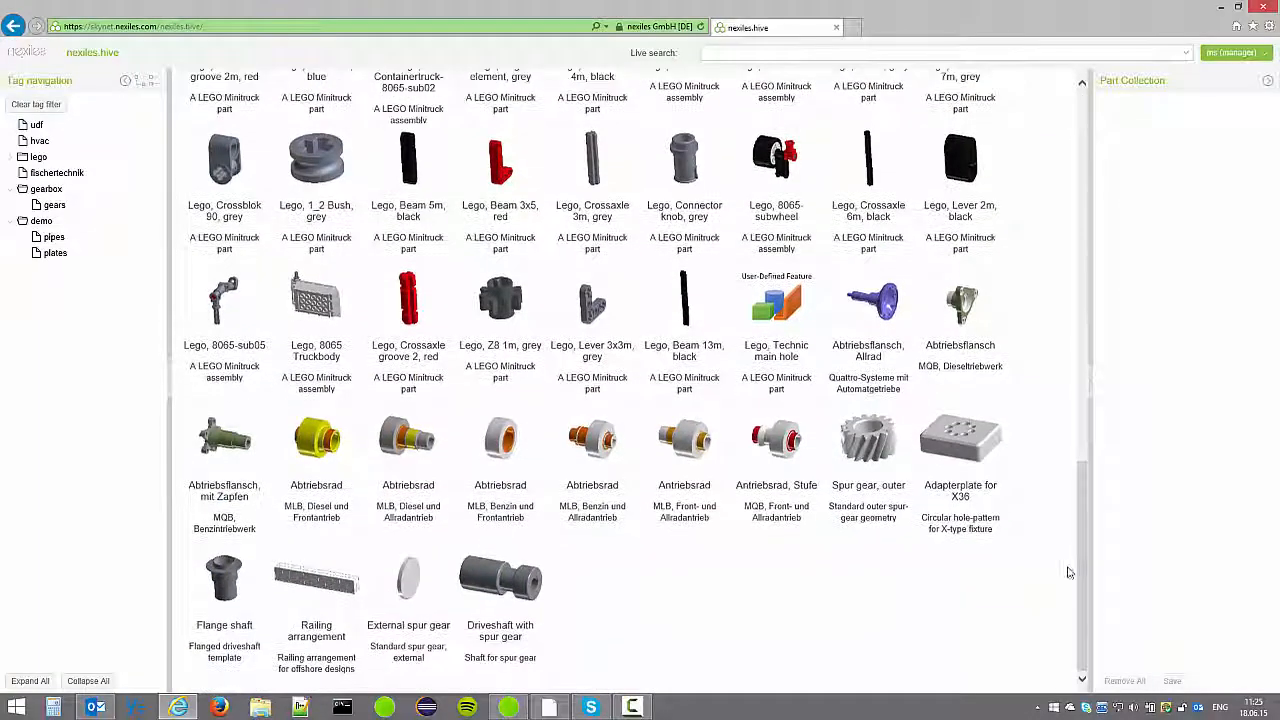
{"action": "left_click", "coordinate": [232, 567]}
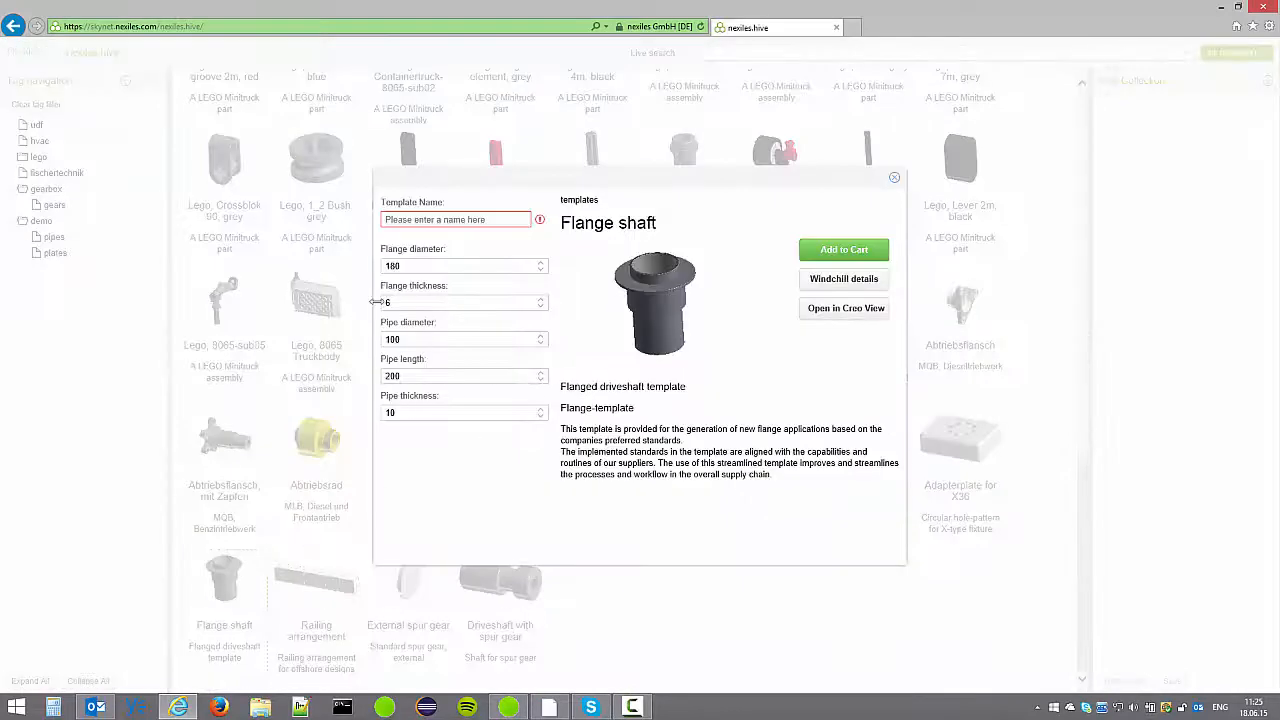
{"action": "left_click", "coordinate": [399, 221]}
{"action": "type", "text": "Demo shaft"}
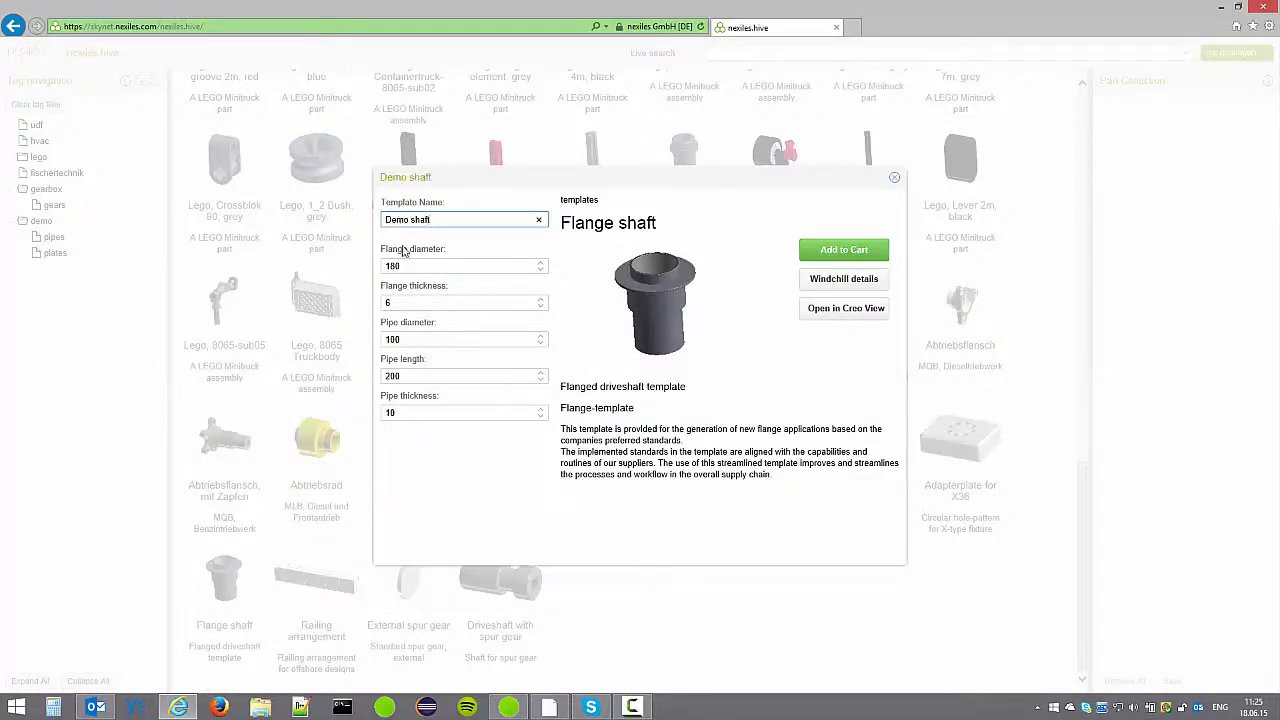
Set the flange thickness to 11 and add the Demo shaft to the cart.
{"action": "left_click", "coordinate": [540, 300]}
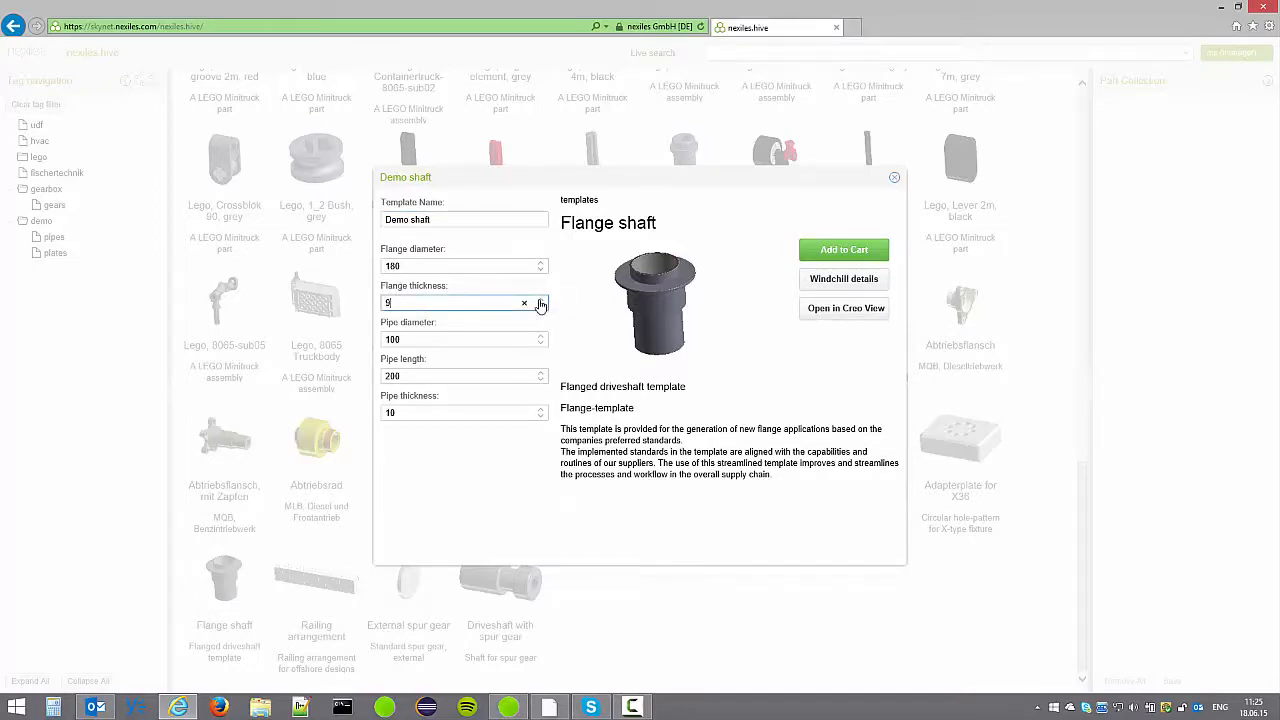
{"action": "left_click", "coordinate": [569, 304]}
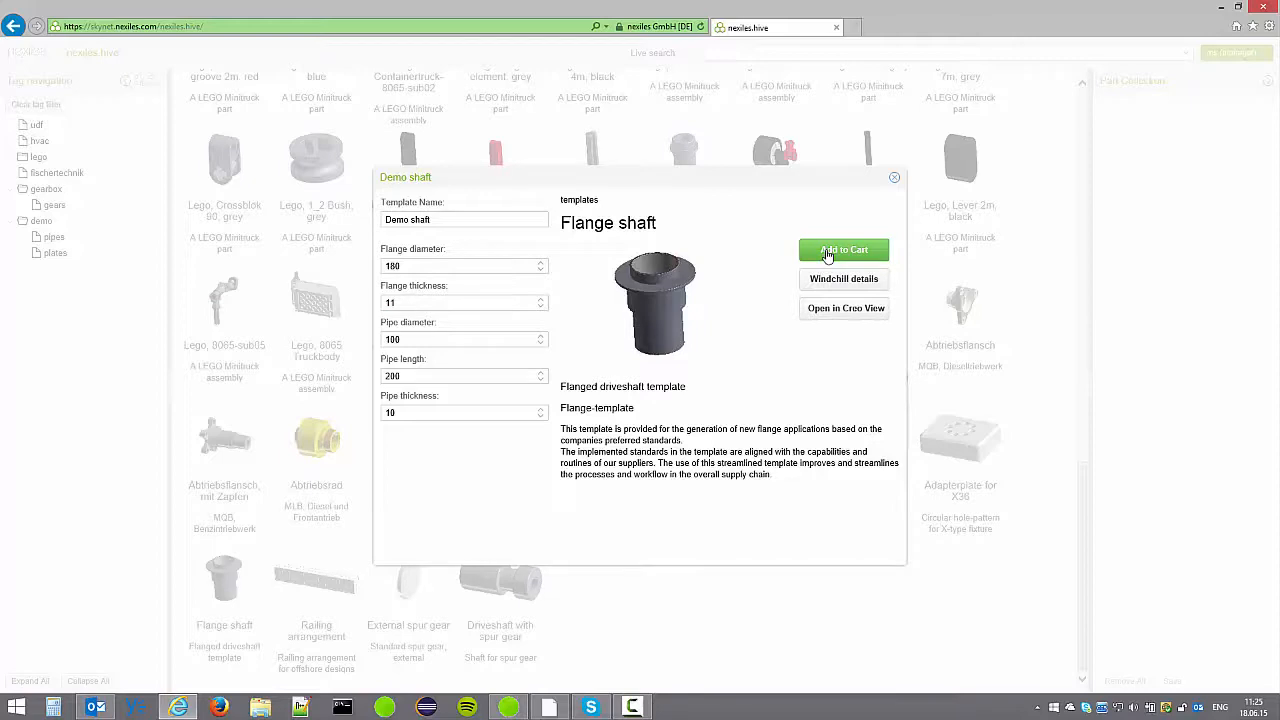
{"action": "left_click", "coordinate": [827, 254]}
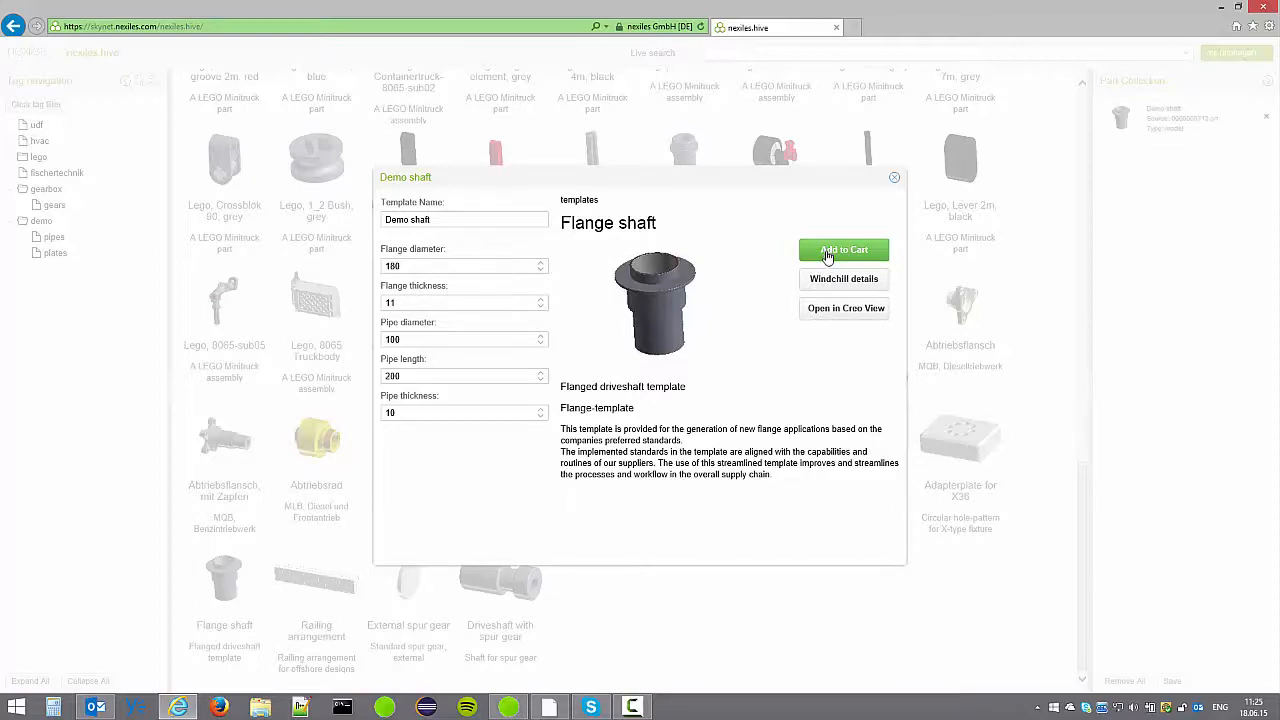
Examine the flange shaft model in Creo View by rotating it, and close the viewer.
{"action": "left_click", "coordinate": [845, 308]}
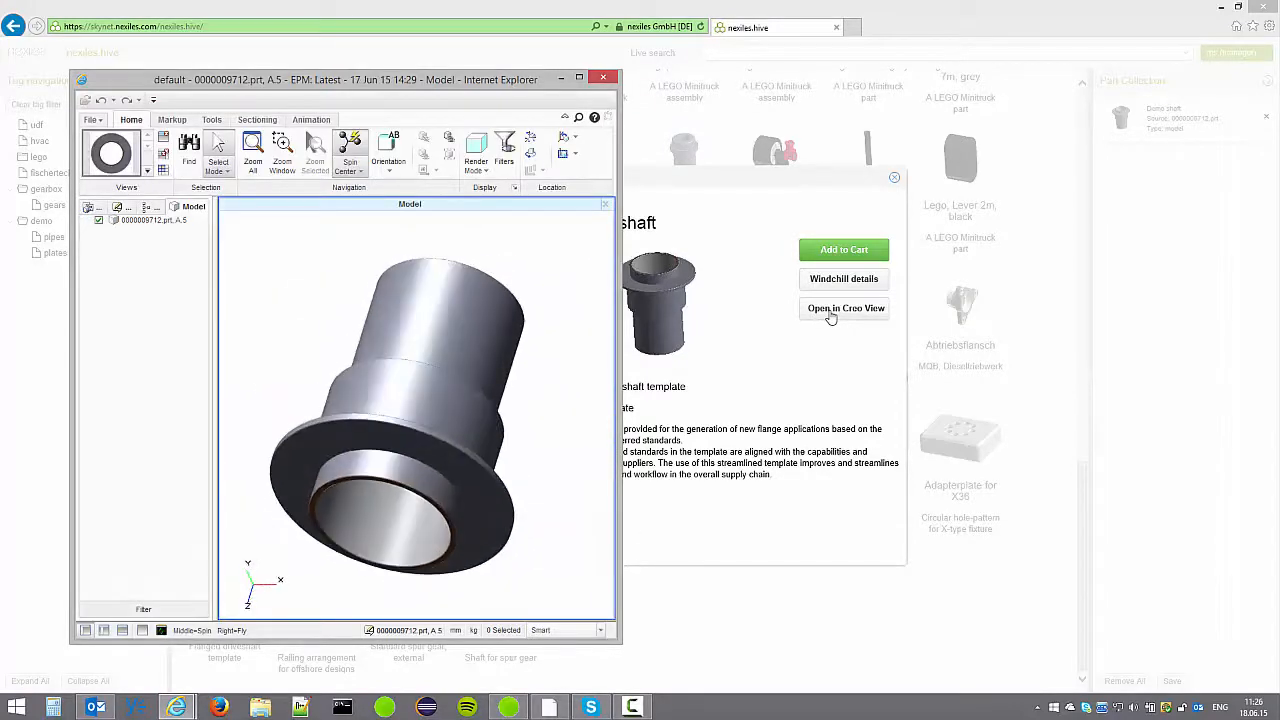
{"action": "middle_click_drag", "start_coordinate": [534, 360], "coordinate": [526, 320]}
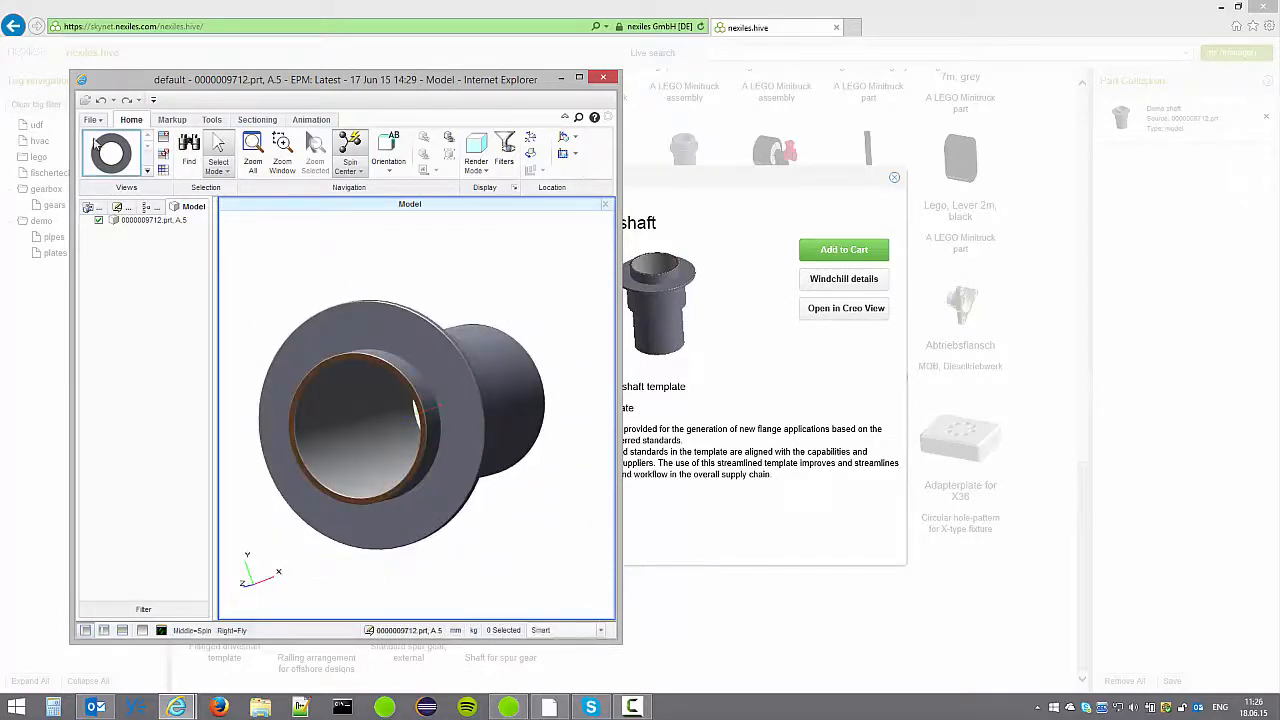
{"action": "left_click", "coordinate": [92, 121]}
{"action": "left_click", "coordinate": [98, 323]}
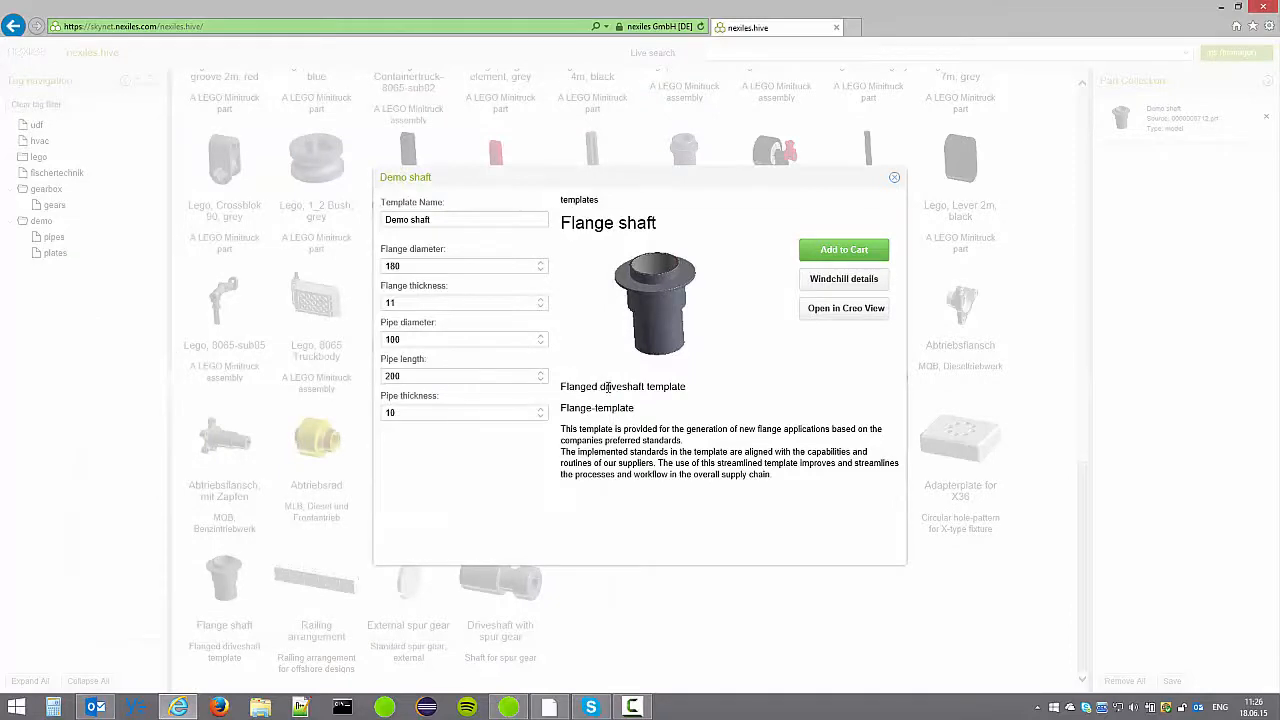
Review the Windchill details of the flange shaft, and close them together with the Demo shaft configuration.
{"action": "left_click", "coordinate": [812, 283]}
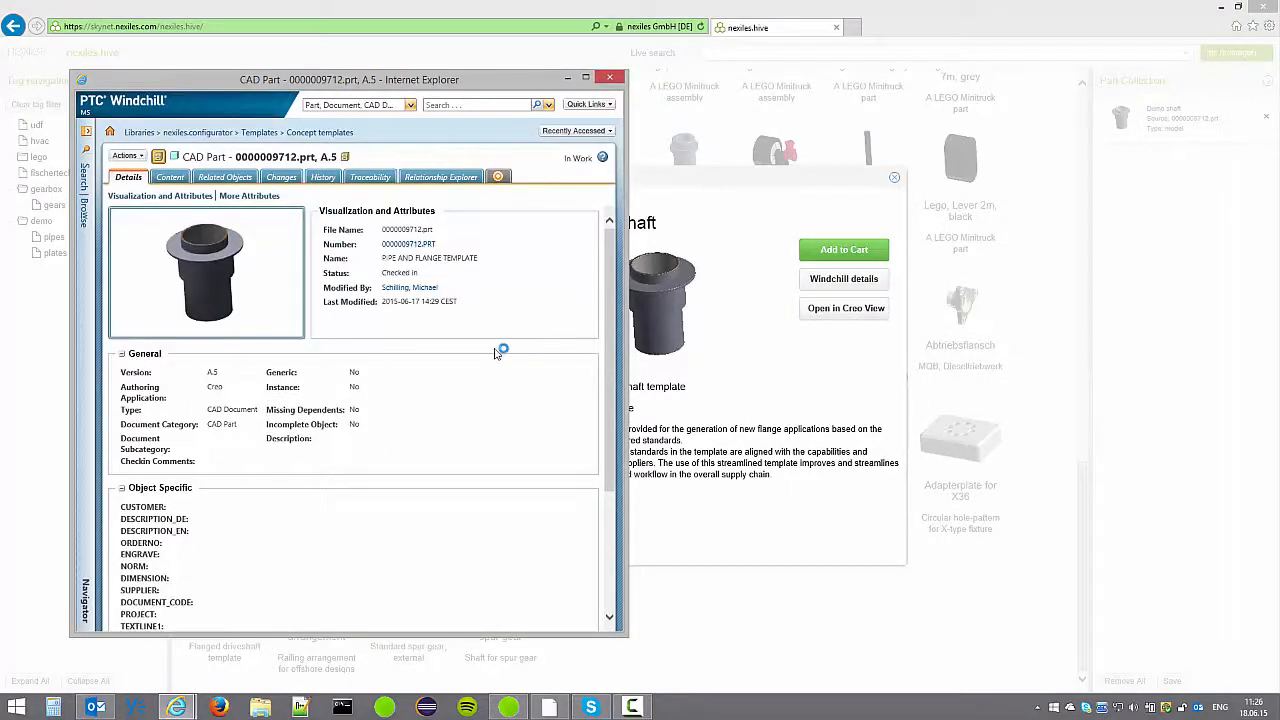
{"action": "mouse_move", "coordinate": [608, 296]}
{"action": "left_mouse_down"}
{"action": "mouse_move", "coordinate": [610, 413]}
{"action": "mouse_move", "coordinate": [610, 290]}
{"action": "left_mouse_up"}
{"action": "left_click", "coordinate": [609, 78]}
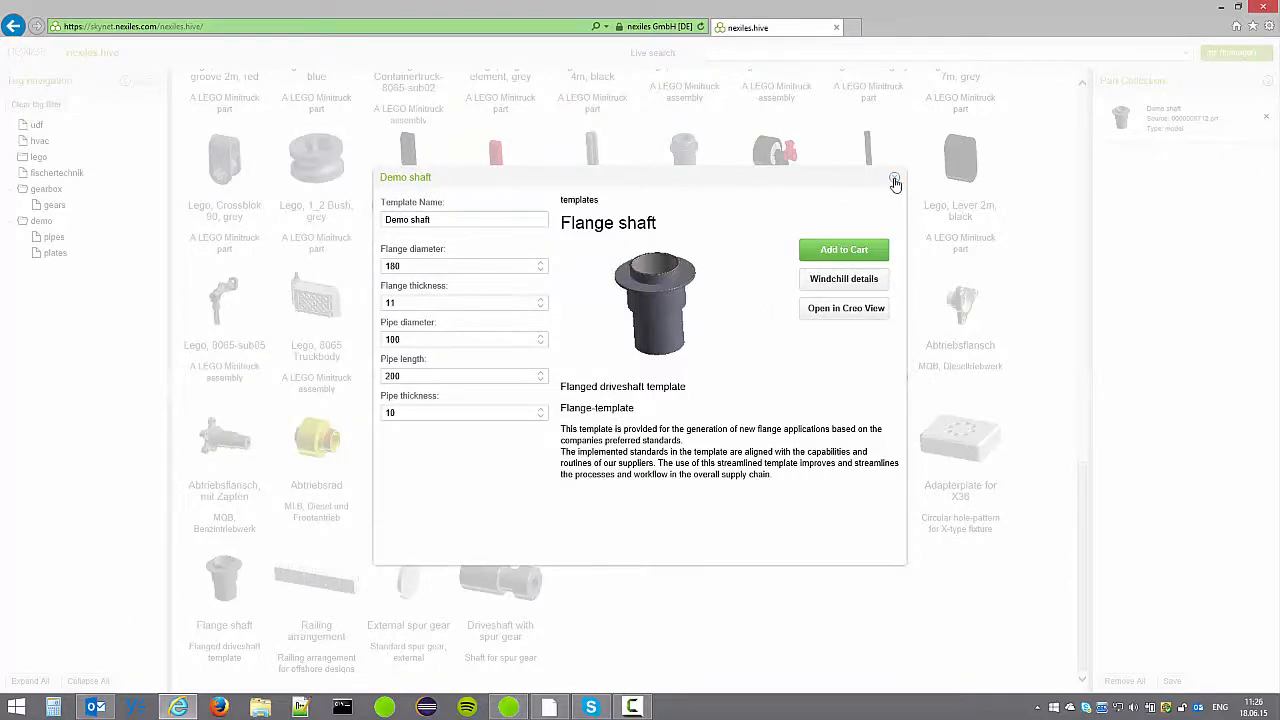
{"action": "left_click", "coordinate": [895, 181]}
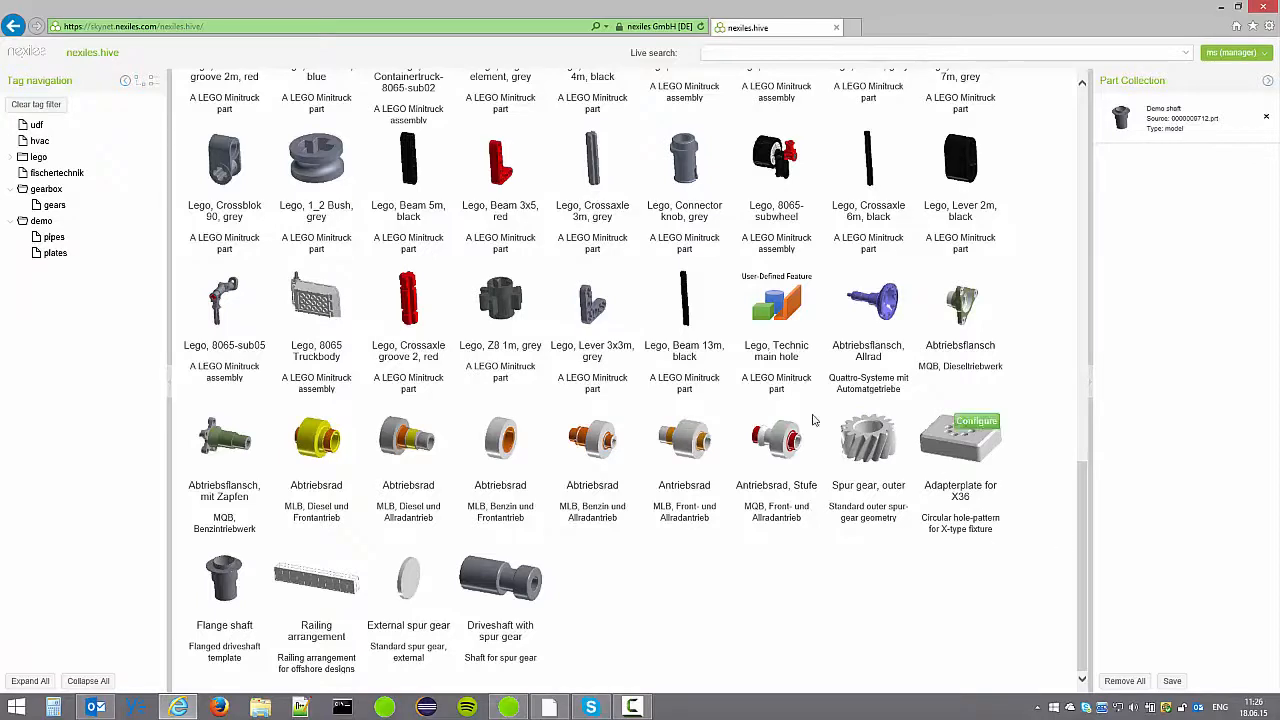
Filter the templates by udf, open Freistich Form H for configuration in an enlarged dialog and name it "Form H".
{"action": "left_click", "coordinate": [26, 125]}
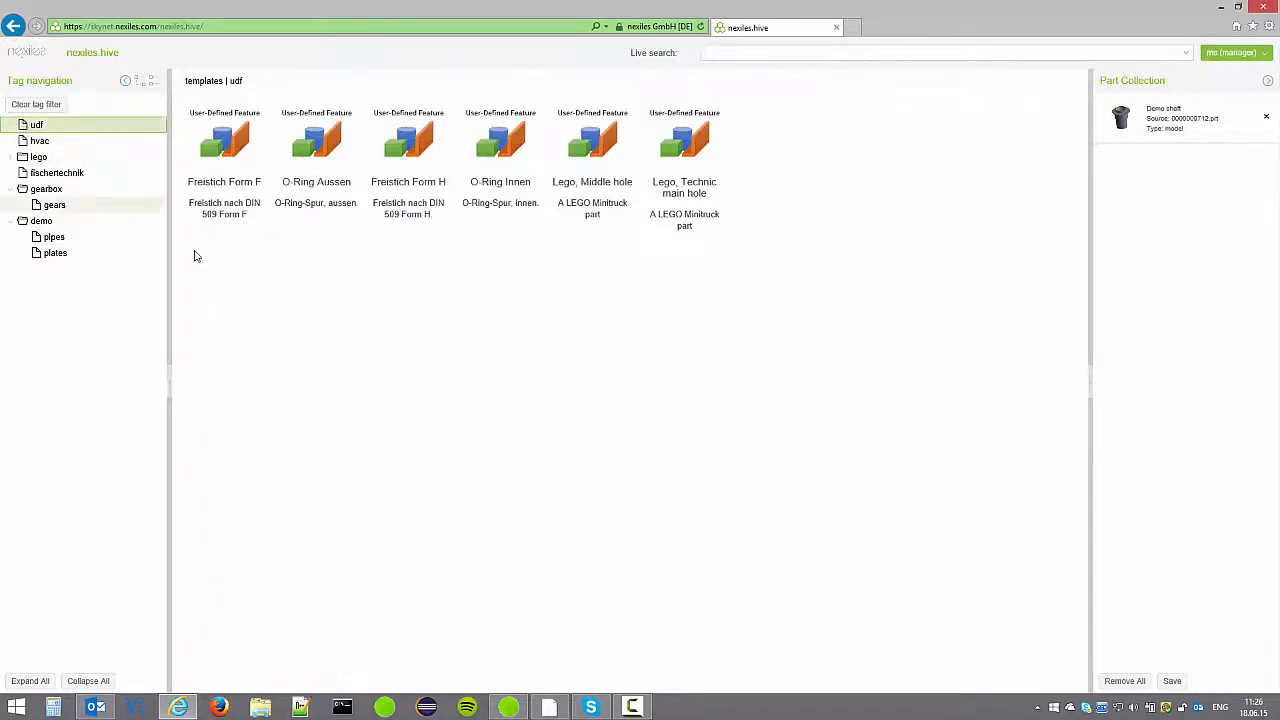
{"action": "mouse_move", "coordinate": [420, 142]}
{"action": "left_click", "coordinate": [422, 119]}
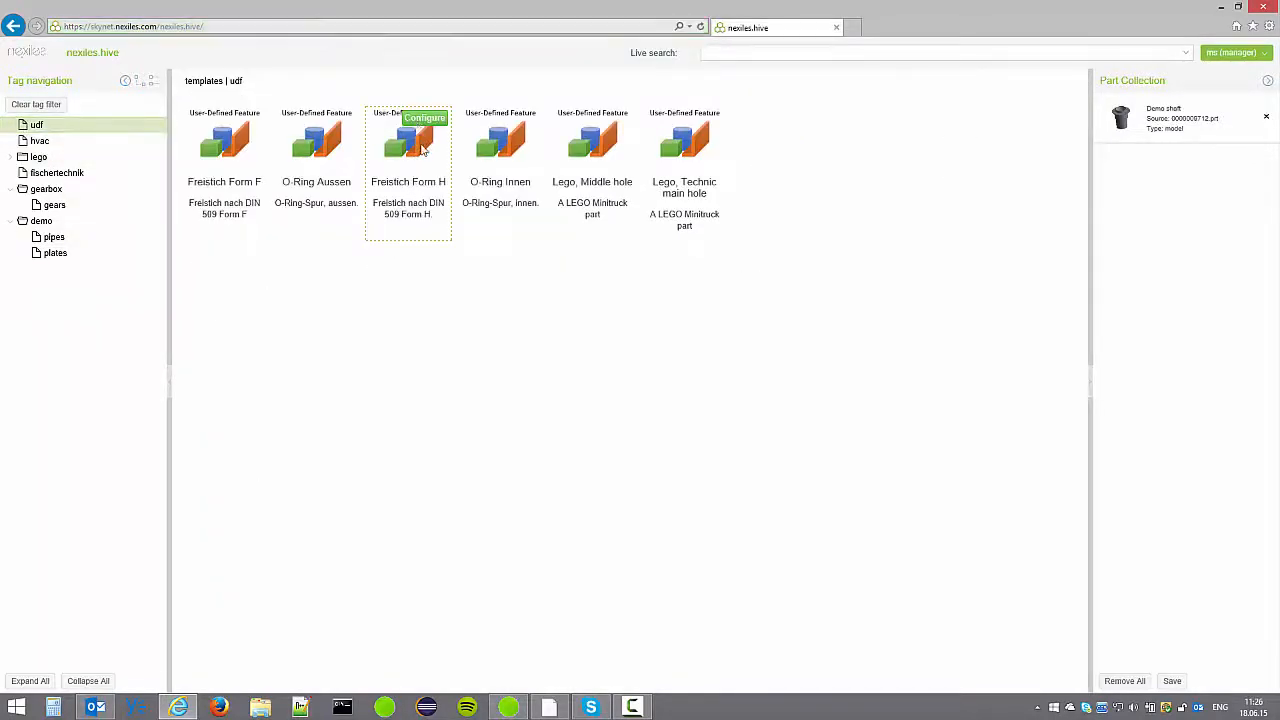
{"action": "left_click_drag", "start_coordinate": [903, 564], "coordinate": [910, 572]}
{"action": "left_click_drag", "start_coordinate": [899, 424], "coordinate": [928, 395]}
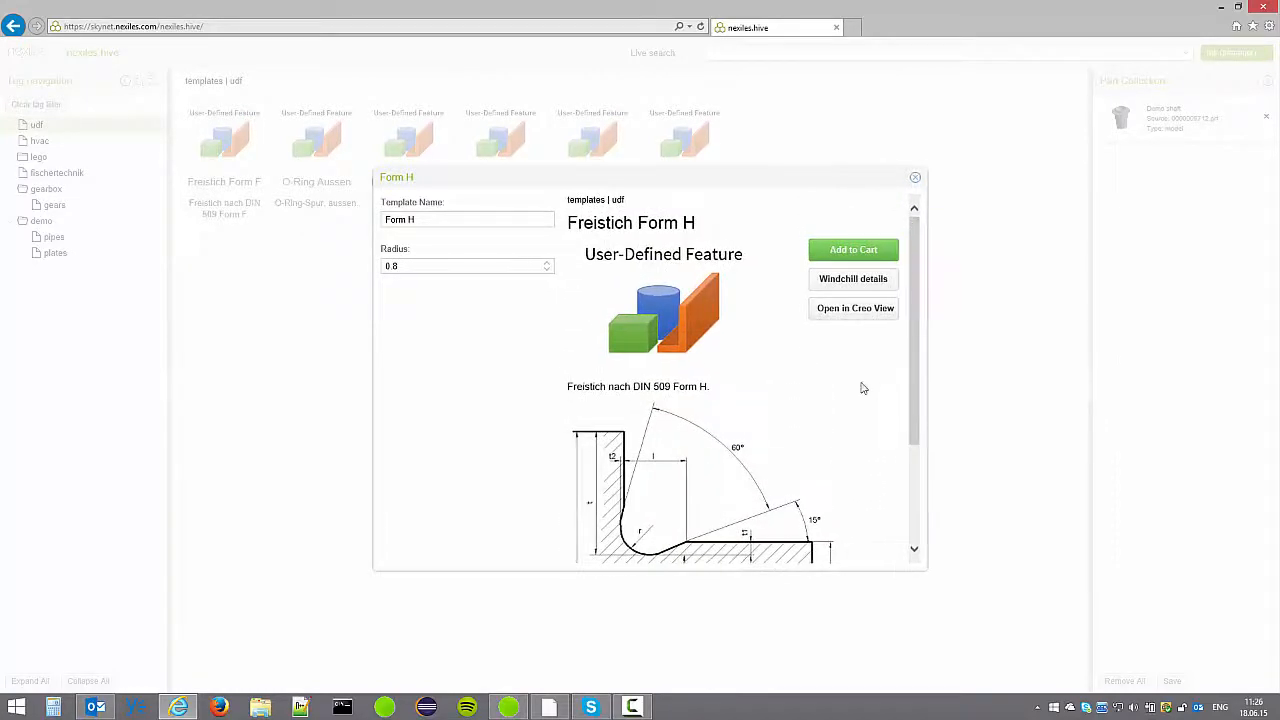
Set the radius of Form H to 1.2, add it to the cart and close its configuration.
{"action": "left_click_drag", "start_coordinate": [412, 265], "coordinate": [383, 268]}
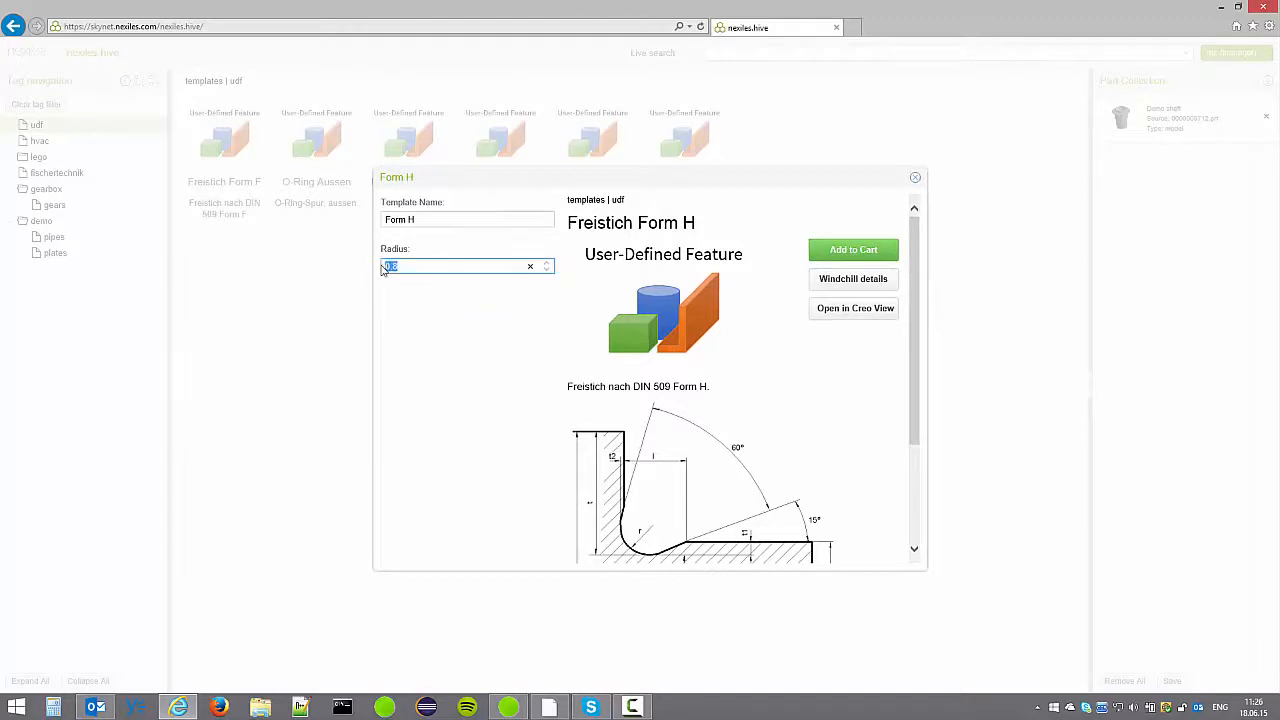
{"action": "type", "text": "1.2"}
{"action": "left_click", "coordinate": [440, 298]}
{"action": "left_click", "coordinate": [827, 254]}
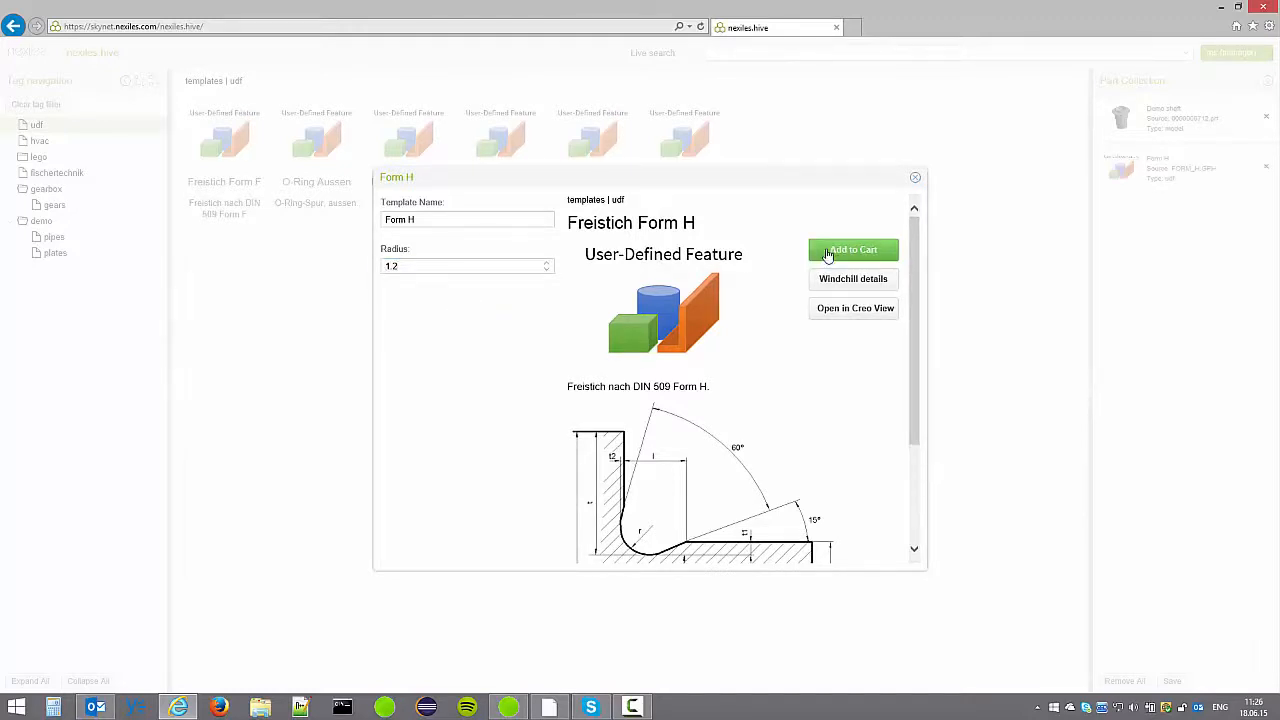
{"action": "left_click", "coordinate": [914, 181]}
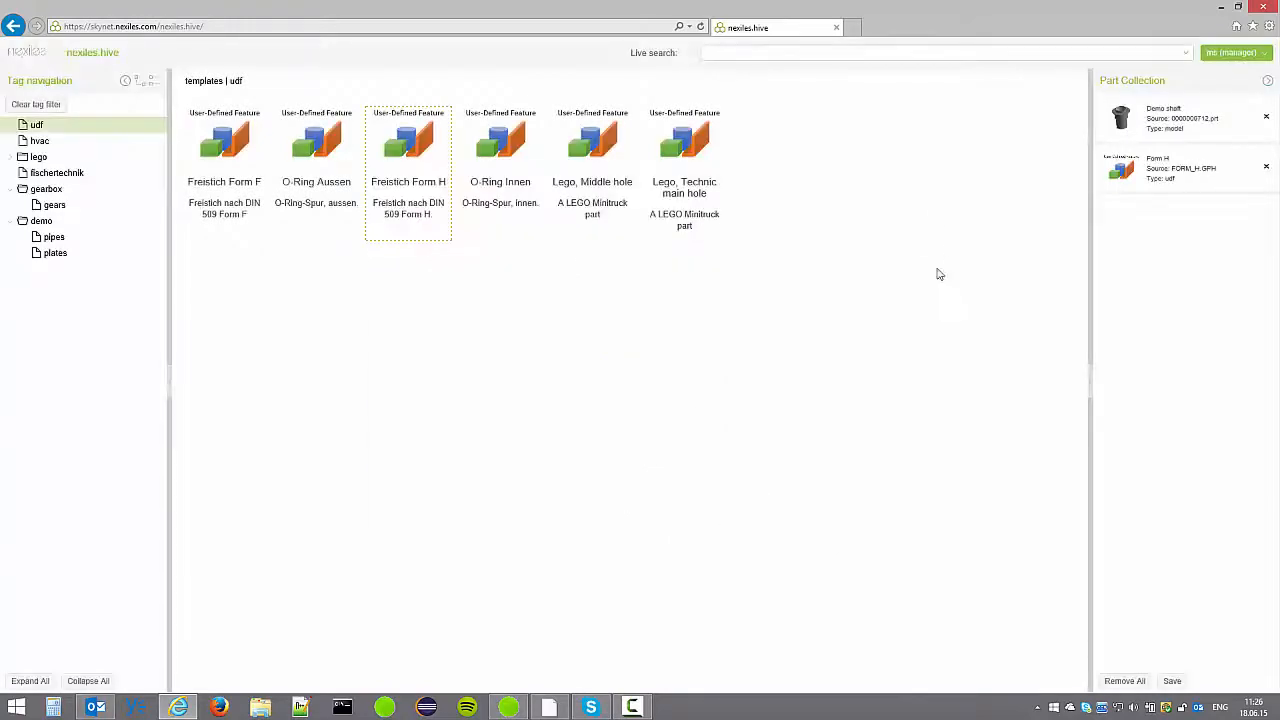
Save the part collection and switch to PTC Creo Parametric.
{"action": "left_click", "coordinate": [1170, 681]}
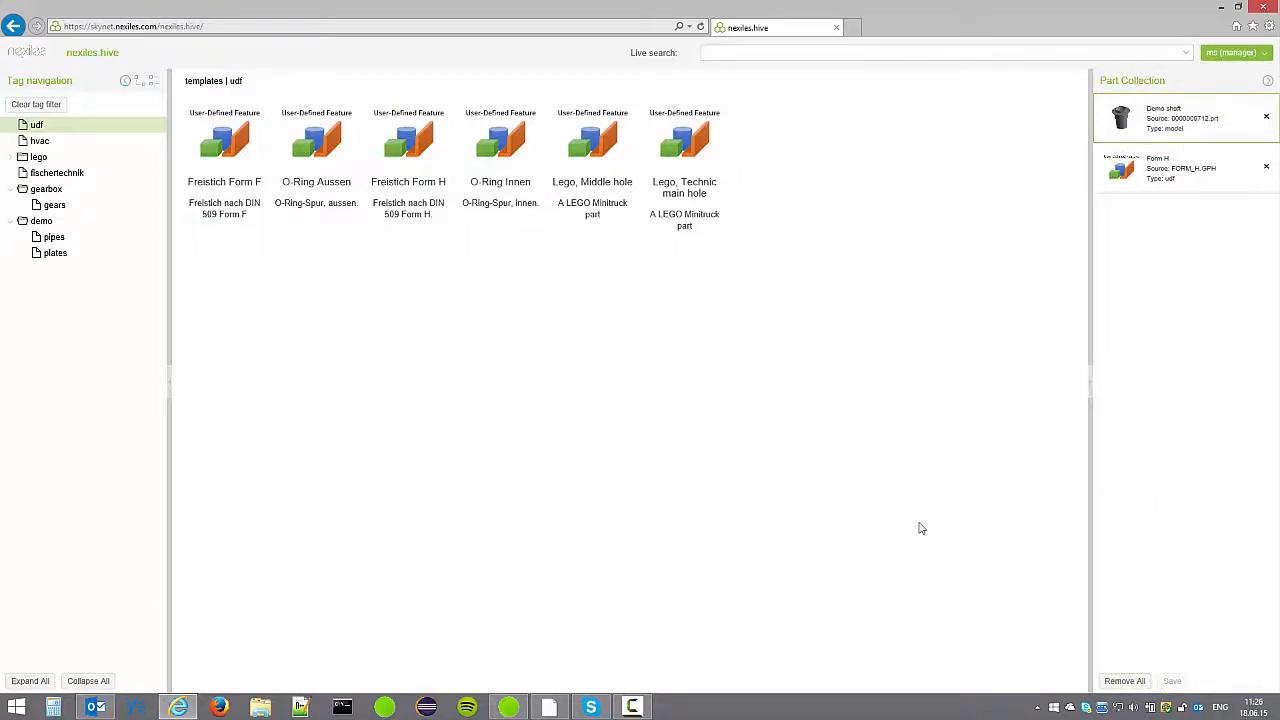
{"action": "left_click", "coordinate": [548, 705]}
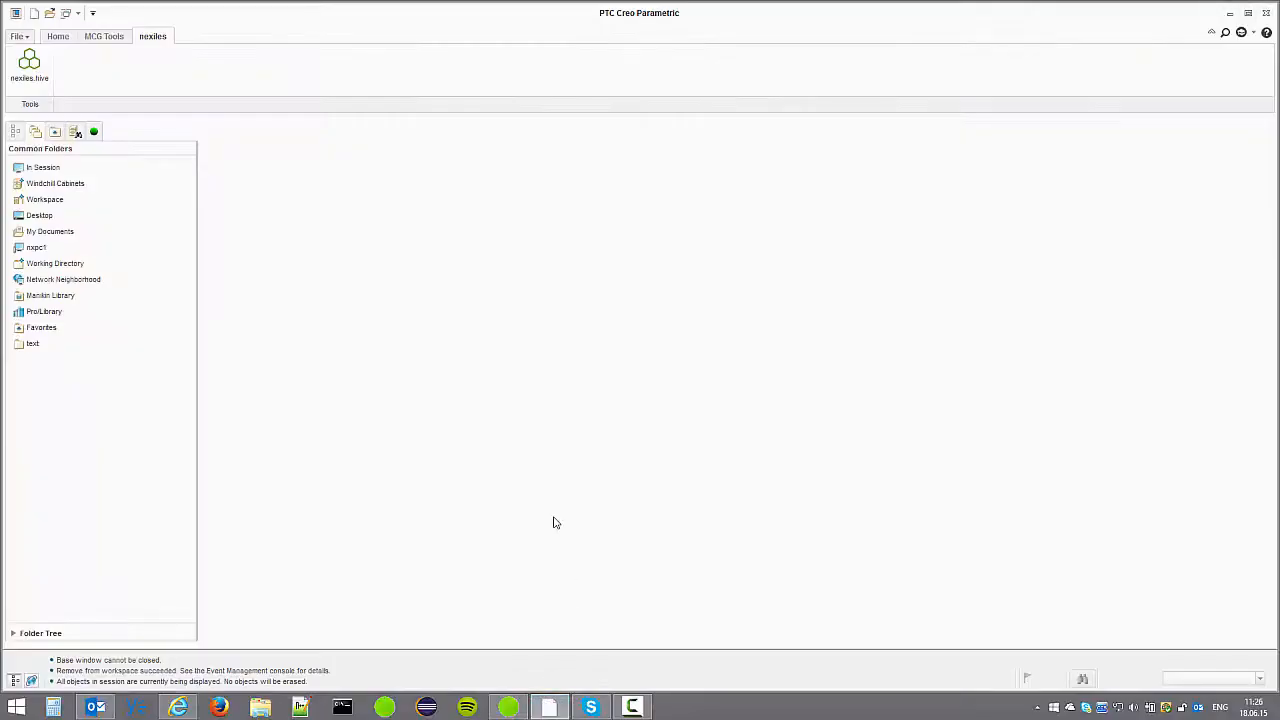
Launch nexiles.hive, log in with the Windchill credentials and move the part collection window clear of the graphics area.
{"action": "left_click", "coordinate": [40, 82]}
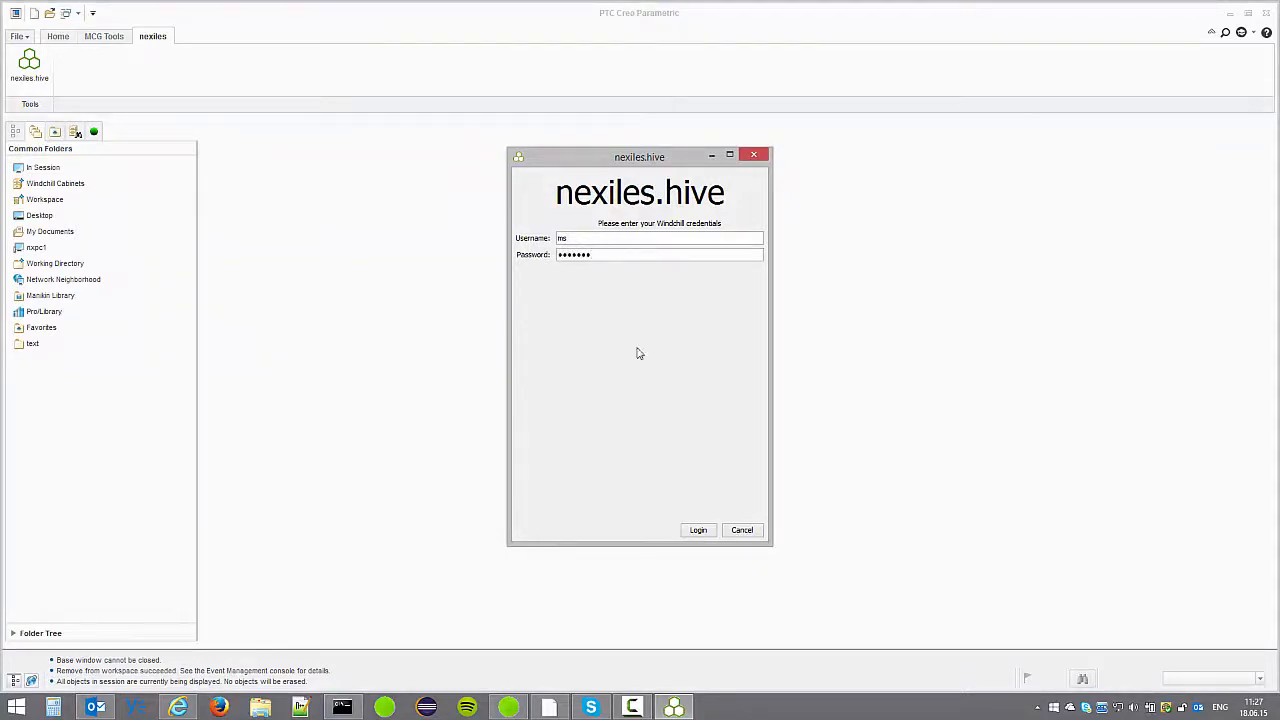
{"action": "left_click", "coordinate": [699, 530]}
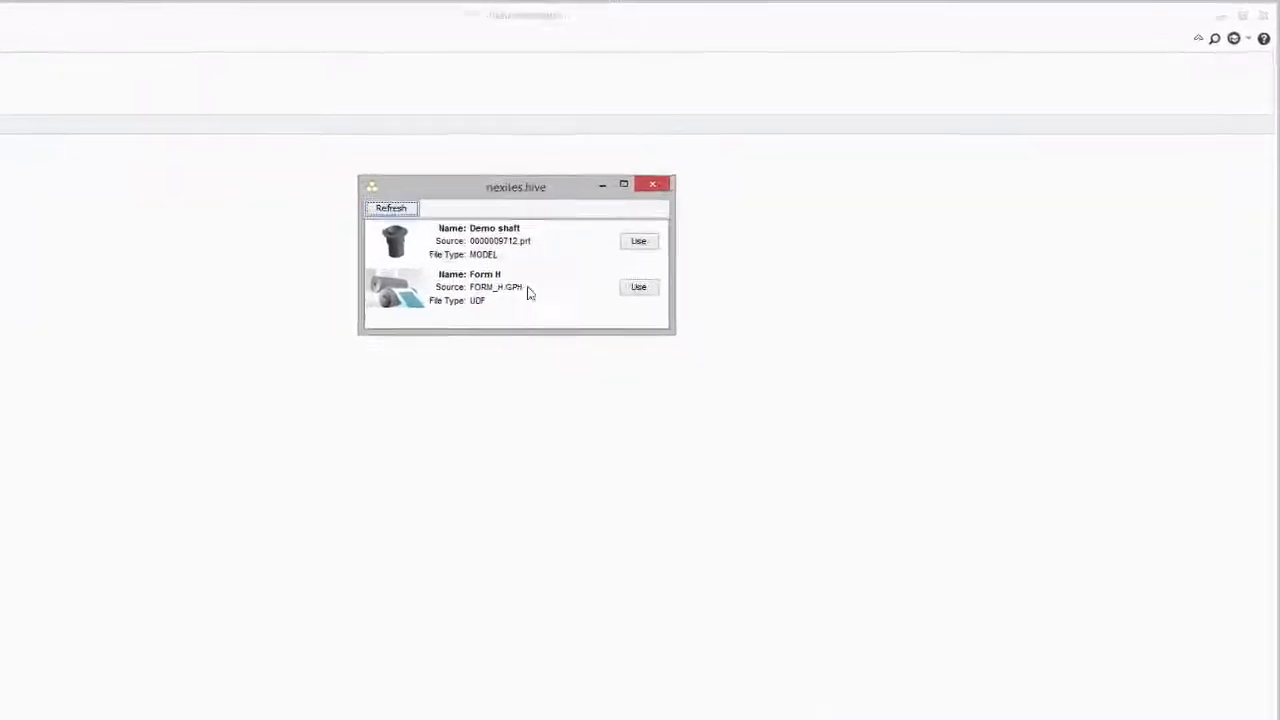
{"action": "left_click_drag", "start_coordinate": [393, 224], "coordinate": [943, 254]}
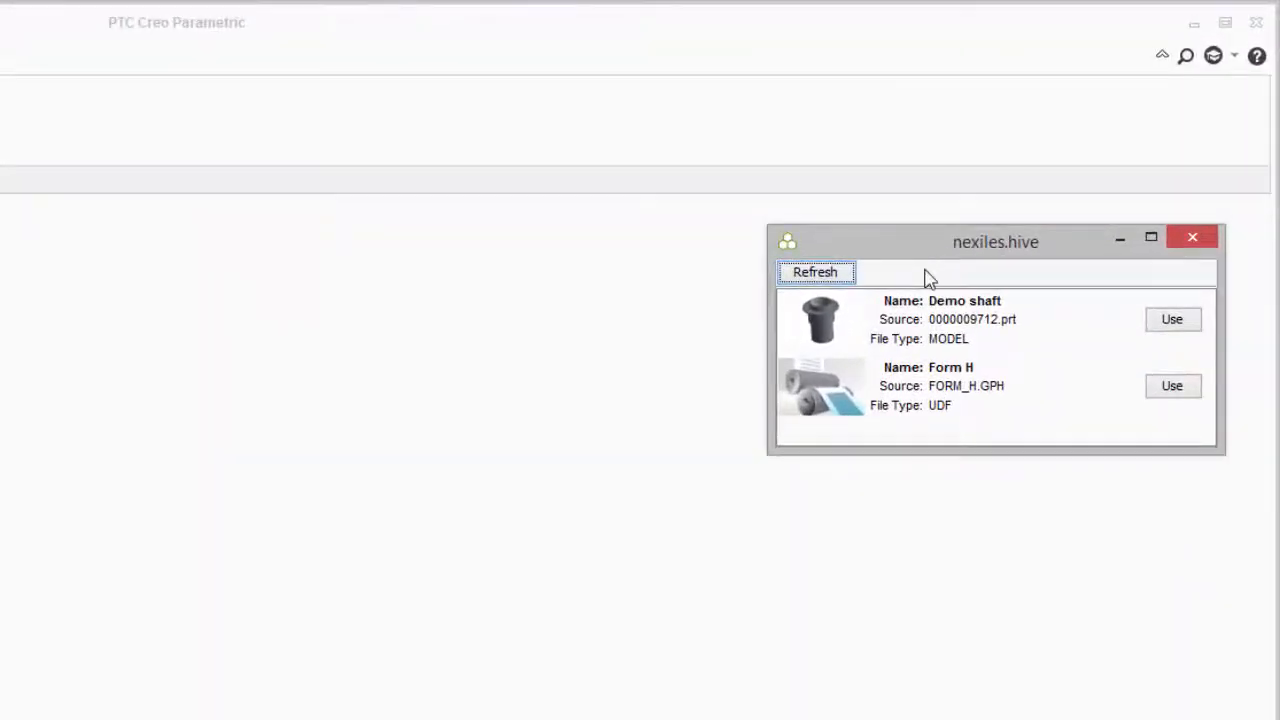
Load the Demo shaft model from the part collection and view it from another side.
{"action": "left_click", "coordinate": [1170, 322]}
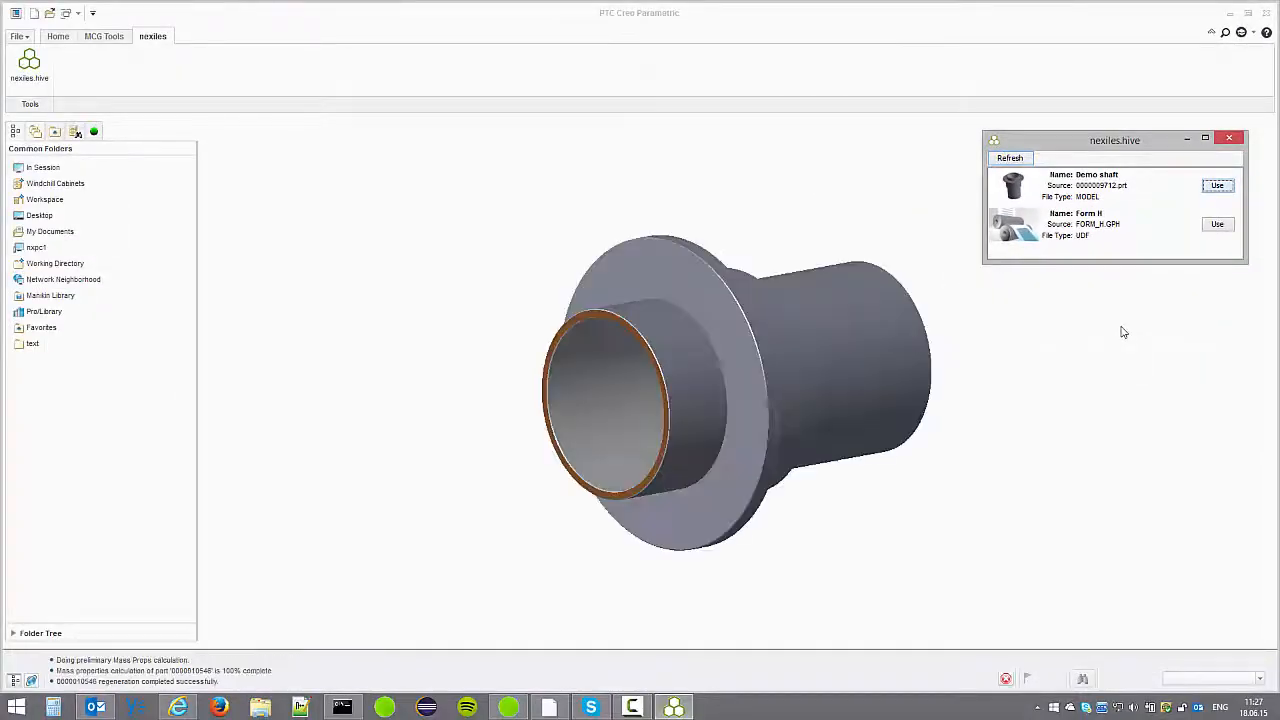
{"action": "scroll", "coordinate": [719, 382], "scroll_direction": "up", "scroll_amount": 3}
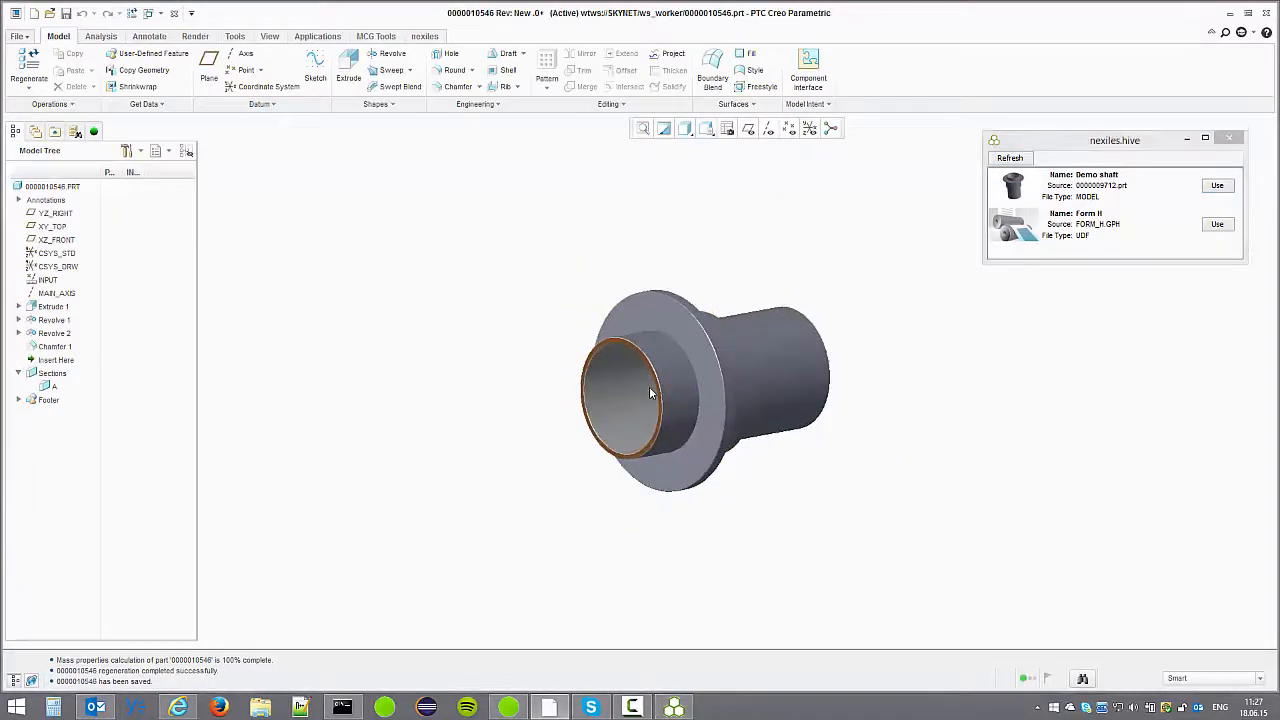
{"action": "middle_click_drag", "start_coordinate": [712, 375], "coordinate": [571, 327]}
Open the drawing of the shaft, examine the dimensions in its section view and close the drawing.
{"action": "left_click", "coordinate": [48, 13]}
{"action": "double_click", "coordinate": [503, 264]}
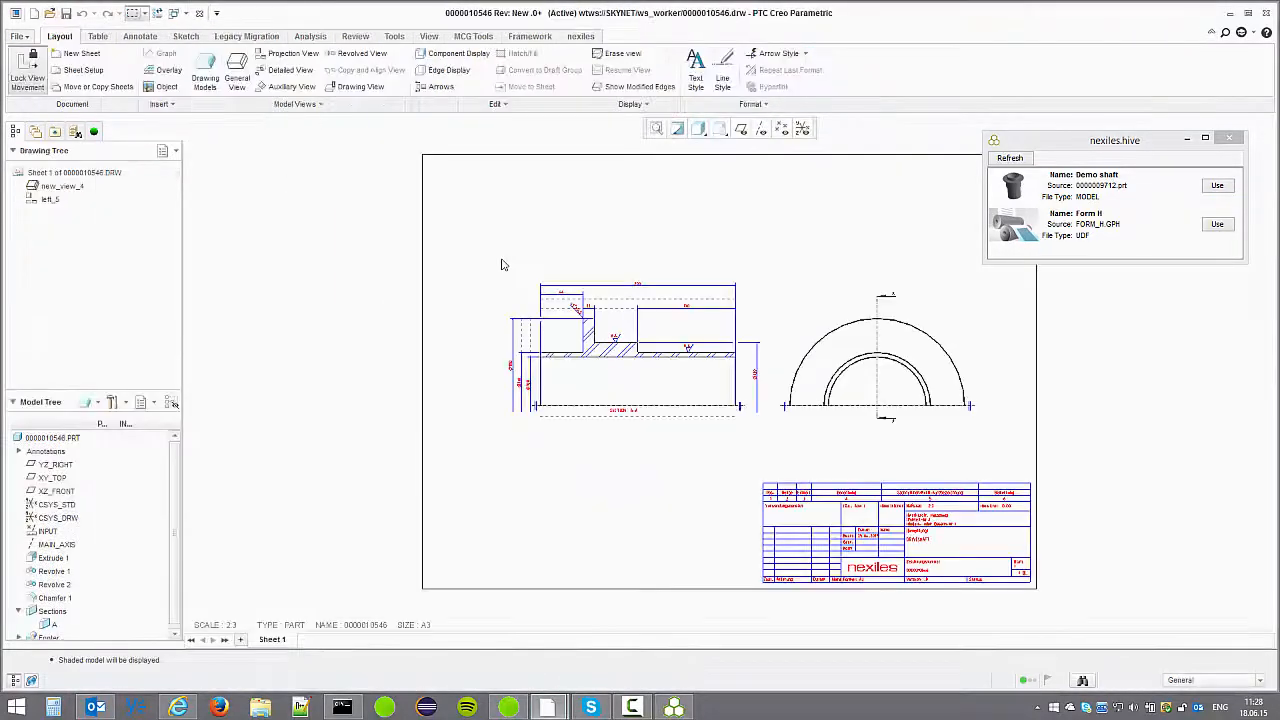
{"action": "scroll", "coordinate": [510, 268], "scroll_direction": "up", "scroll_amount": 3}
{"action": "scroll", "coordinate": [622, 343], "scroll_direction": "up", "scroll_amount": 3}
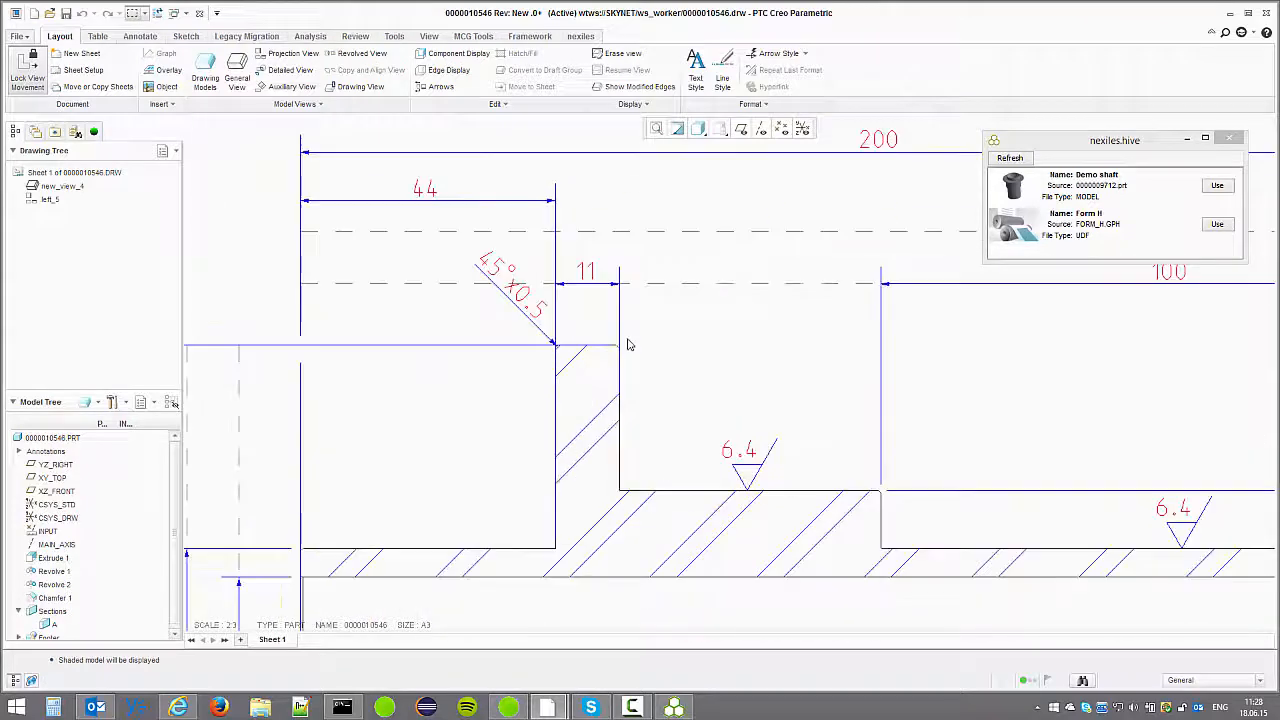
{"action": "middle_click_drag", "start_coordinate": [597, 294], "coordinate": [527, 230]}
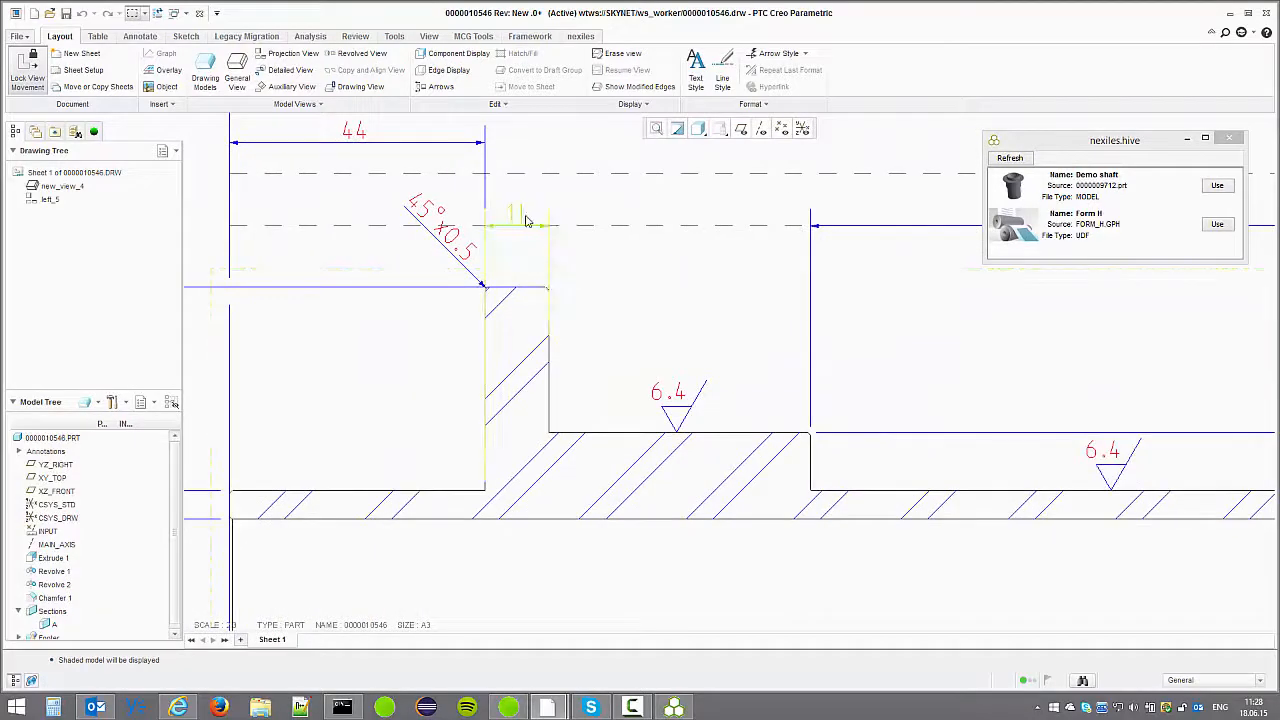
{"action": "scroll", "coordinate": [568, 264], "scroll_direction": "down", "scroll_amount": 5}
{"action": "middle_click_drag", "start_coordinate": [684, 255], "coordinate": [599, 249]}
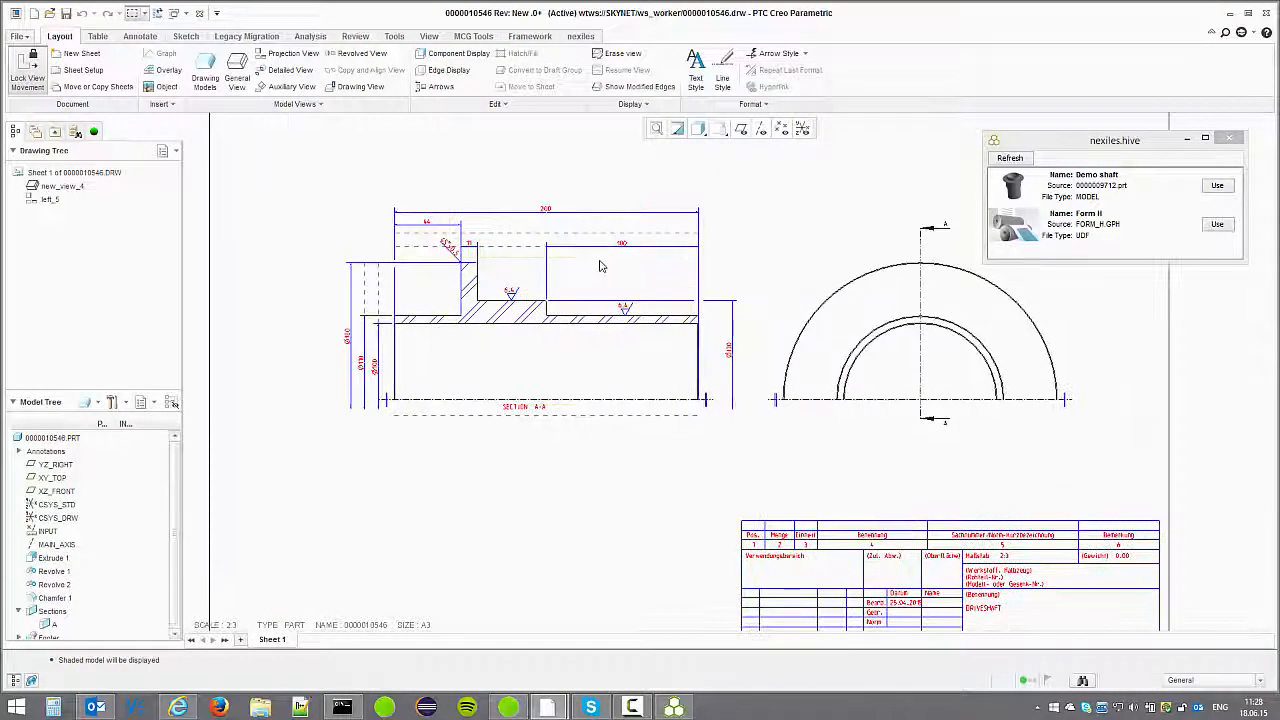
{"action": "scroll", "coordinate": [600, 260], "scroll_direction": "down", "scroll_amount": 2}
{"action": "left_click", "coordinate": [199, 14]}
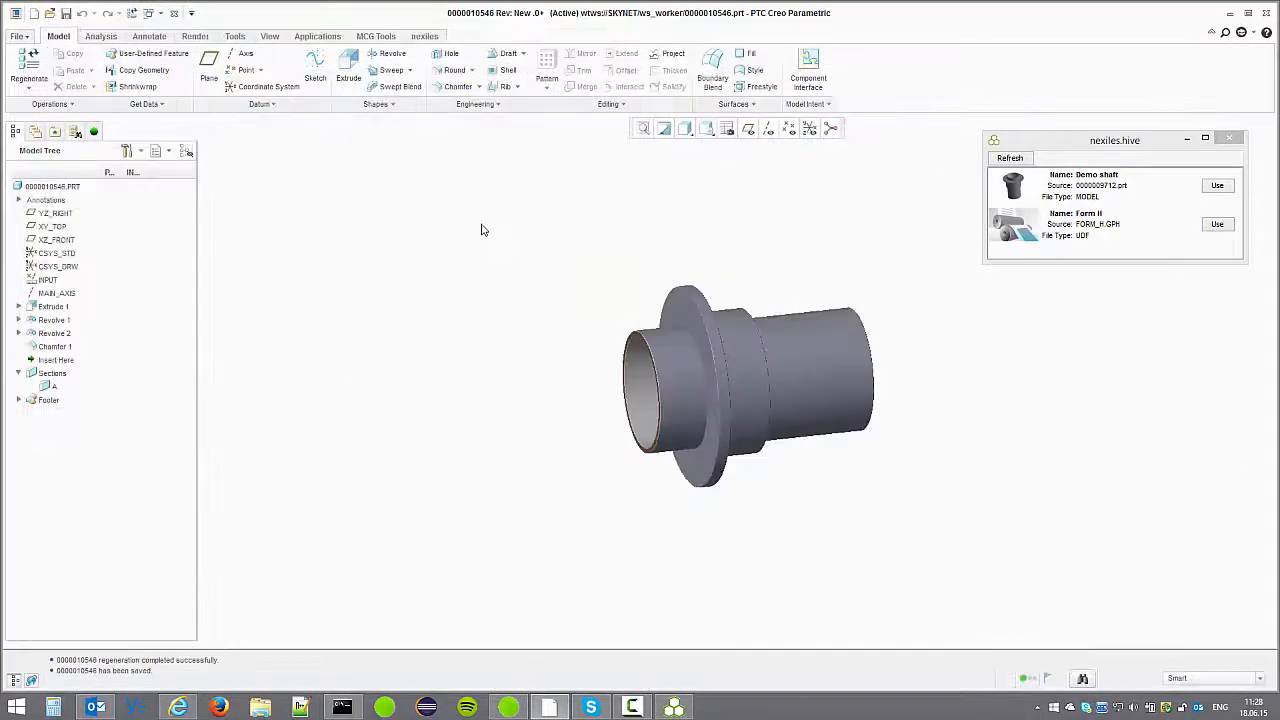
Place the Form H undercut on the shaft where the short tube end meets the flange.
{"action": "middle_click_drag", "start_coordinate": [393, 275], "coordinate": [716, 330]}
{"action": "left_click", "coordinate": [1120, 237]}
{"action": "left_click", "coordinate": [1216, 227]}
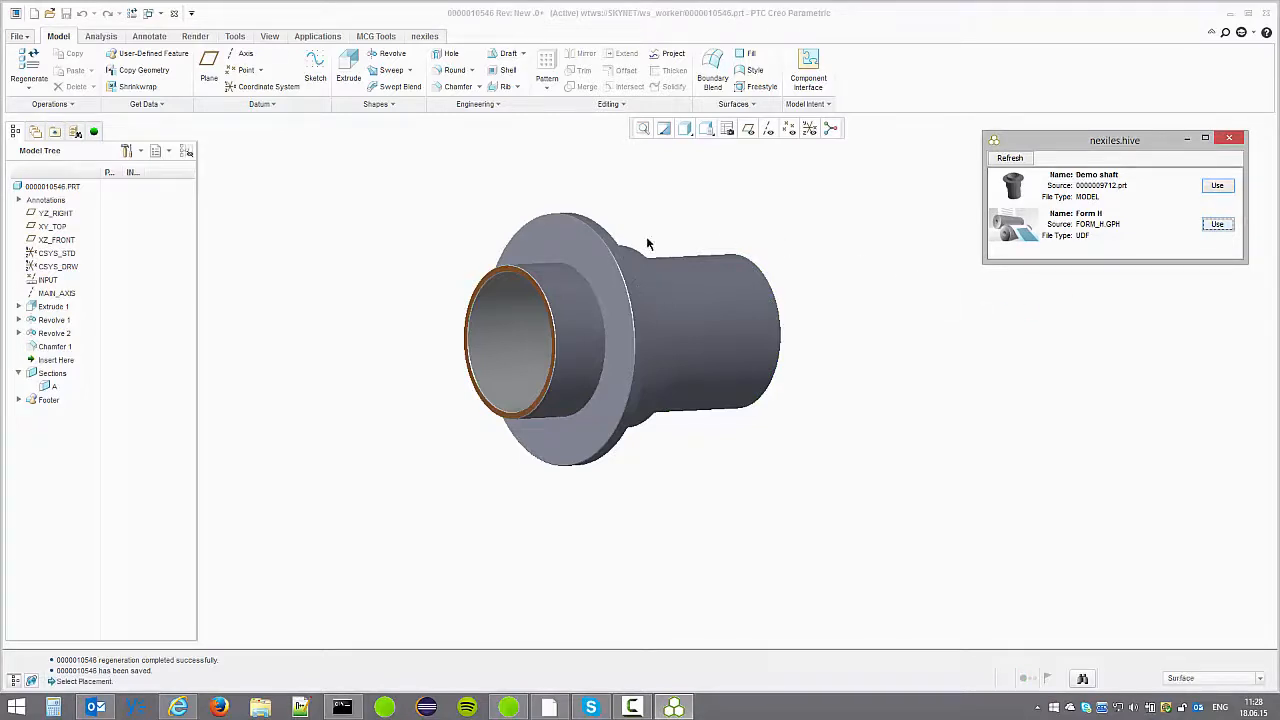
{"action": "left_click", "coordinate": [586, 244]}
{"action": "middle_click_drag", "start_coordinate": [586, 285], "coordinate": [846, 257]}
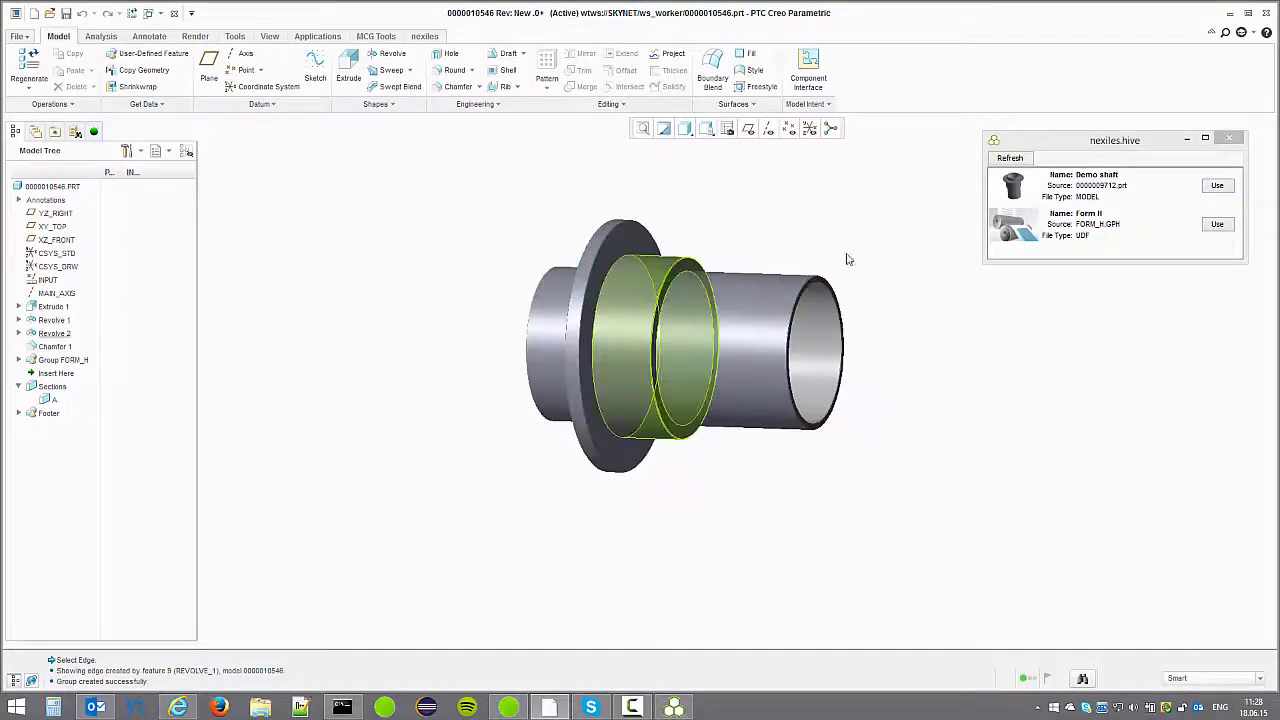
Place two more Form H undercuts, one on the flange's opposite side and one at the shaft's shoulder, and inspect them.
{"action": "left_click", "coordinate": [1218, 224]}
{"action": "left_click", "coordinate": [659, 242]}
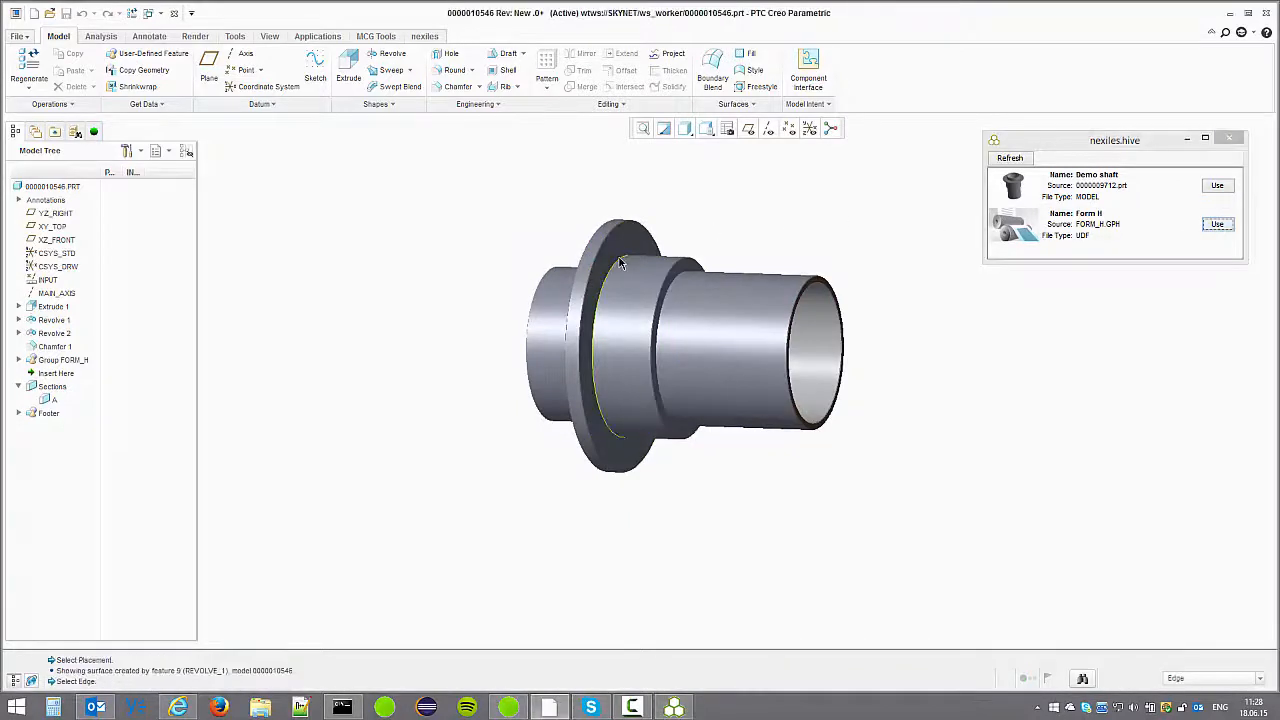
{"action": "left_click", "coordinate": [1212, 225]}
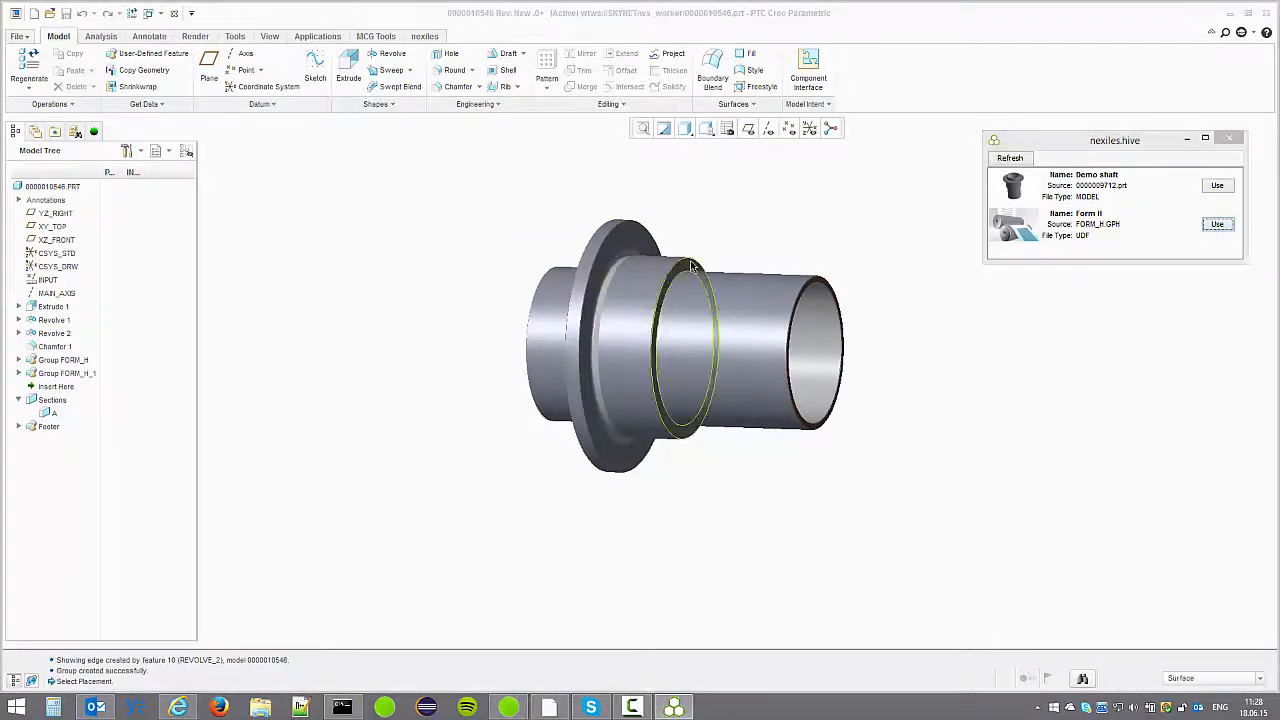
{"action": "left_click", "coordinate": [717, 276]}
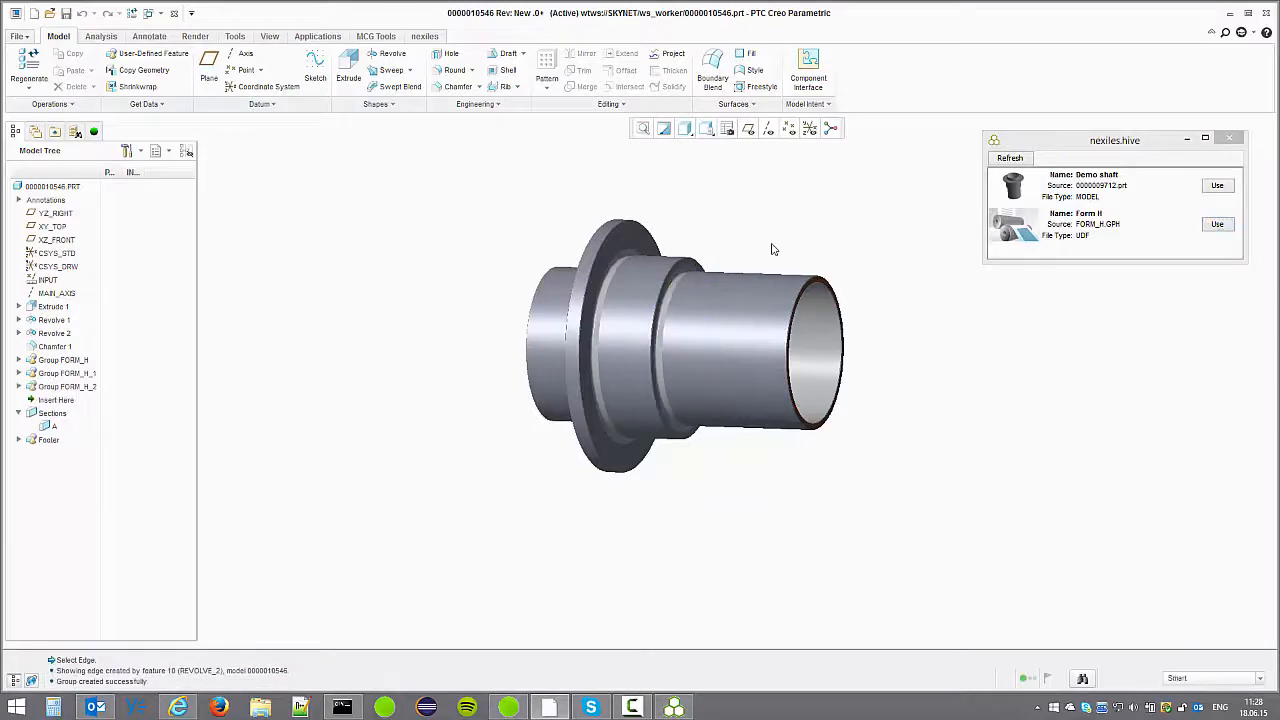
{"action": "scroll", "coordinate": [695, 255], "scroll_direction": "up", "scroll_amount": 4}
{"action": "mouse_move", "coordinate": [704, 297]}
{"action": "middle_mouse_down"}
{"action": "mouse_move", "coordinate": [737, 291]}
{"action": "mouse_move", "coordinate": [660, 255]}
{"action": "middle_mouse_up"}
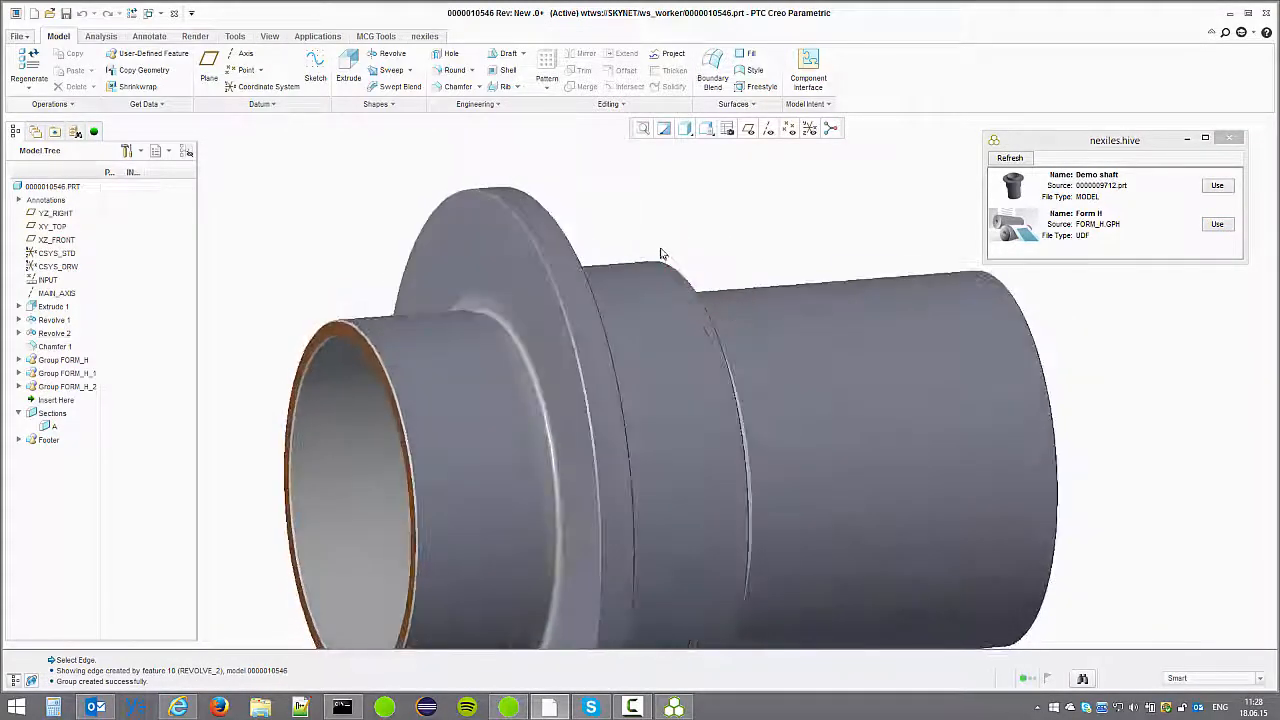
{"action": "scroll", "coordinate": [660, 255], "scroll_direction": "down", "scroll_amount": 2}
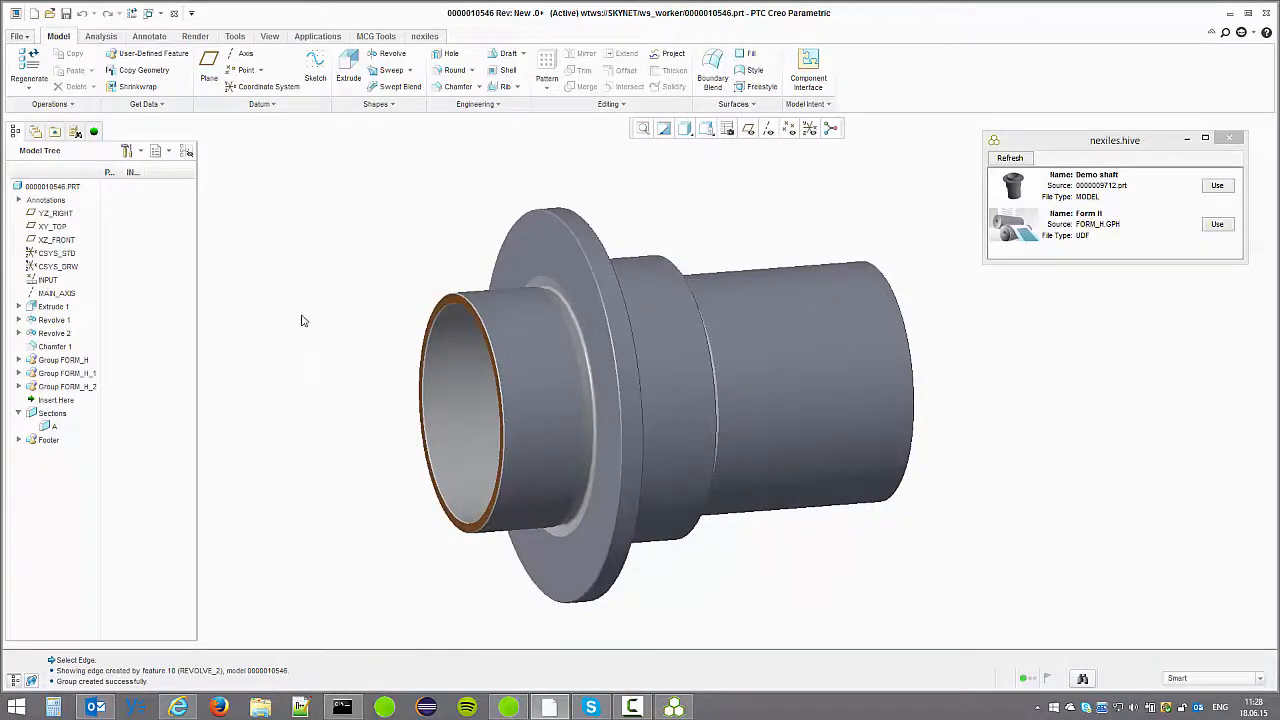
Switch to the nexiles.hive web page, clear the tag filter, and remove Form H from the part collection and save it.
{"action": "left_click", "coordinate": [178, 707]}
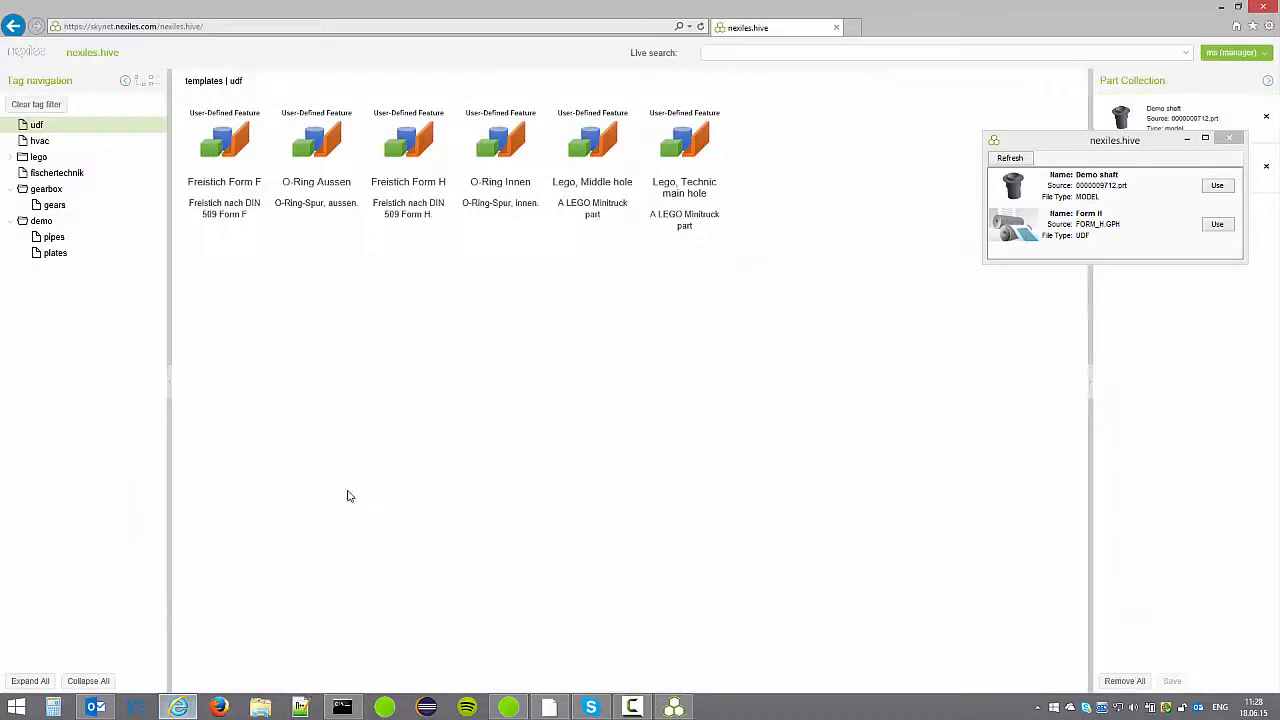
{"action": "left_click", "coordinate": [48, 105]}
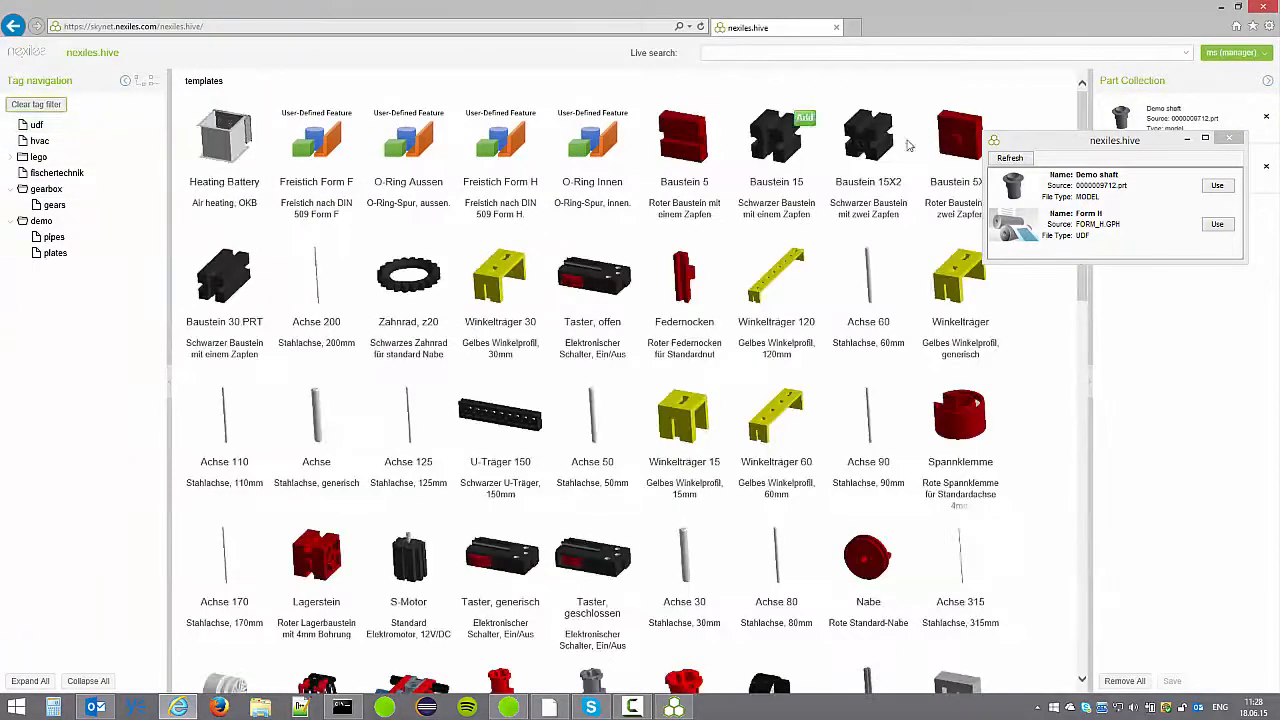
{"action": "left_click", "coordinate": [1187, 139]}
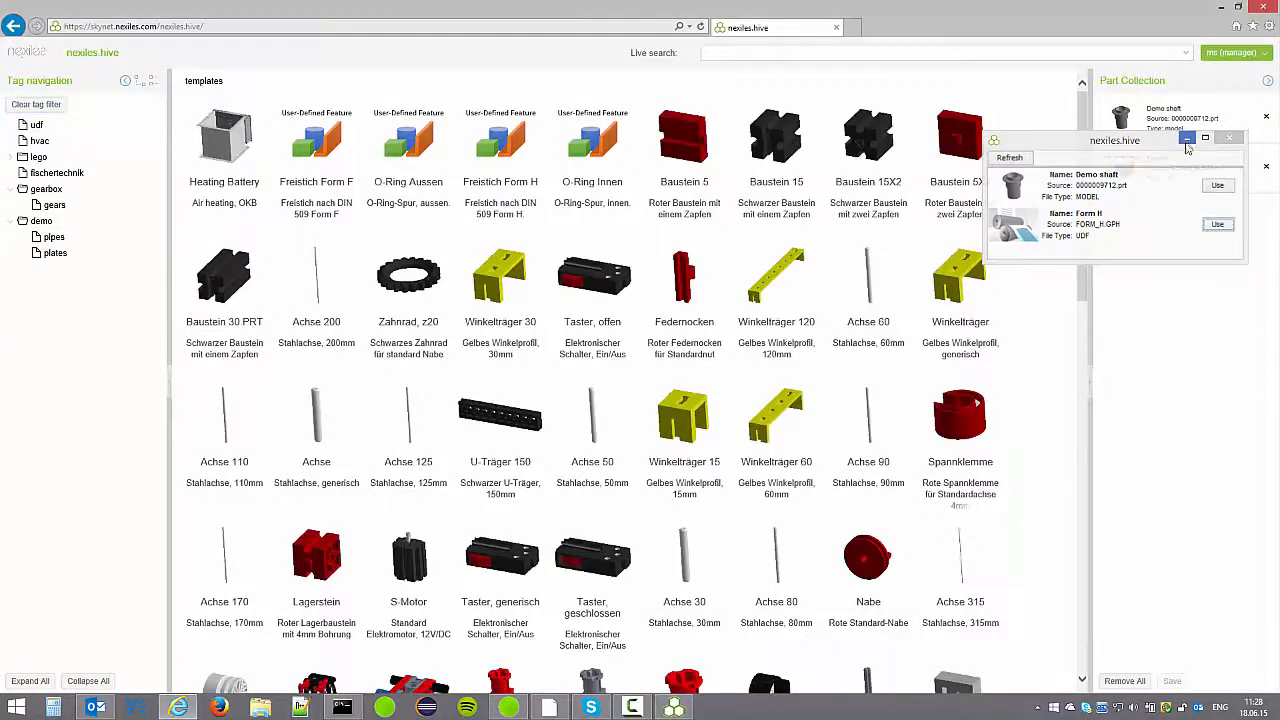
{"action": "left_click", "coordinate": [1267, 168]}
{"action": "left_click", "coordinate": [1174, 682]}
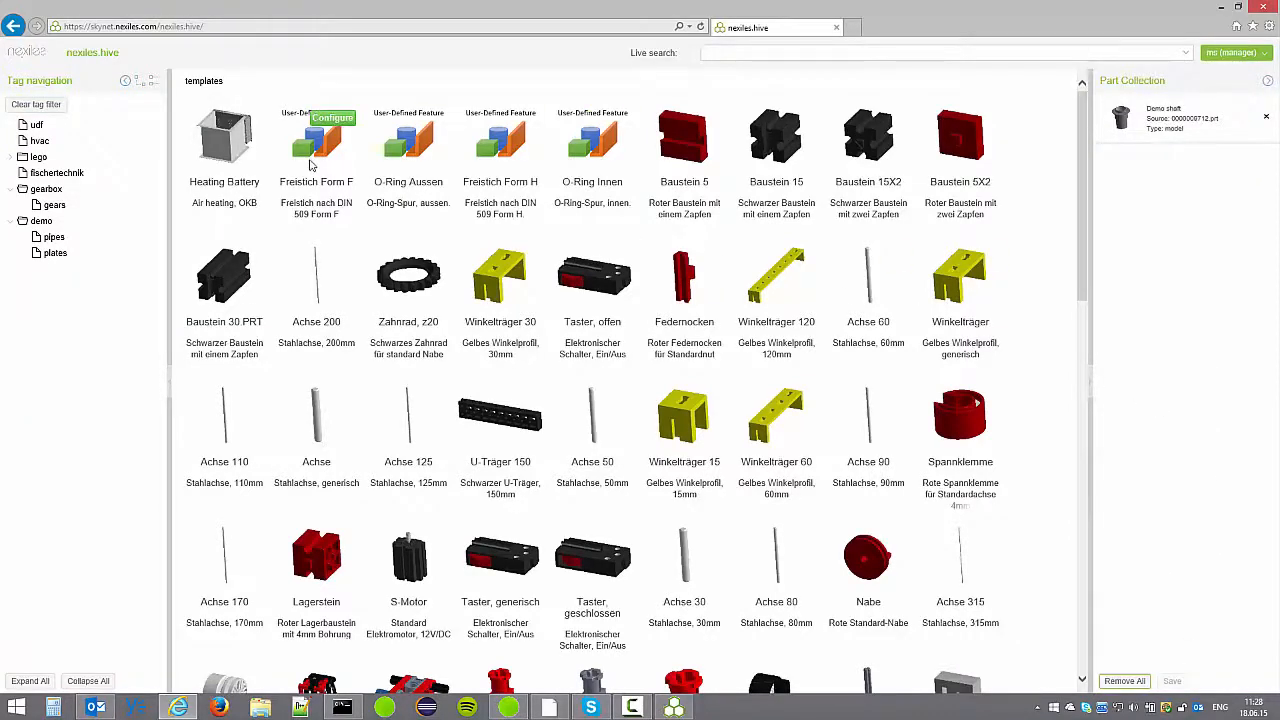
Open the Heating Battery template for configuration and name it "Heating element HVAC".
{"action": "left_click", "coordinate": [247, 119]}
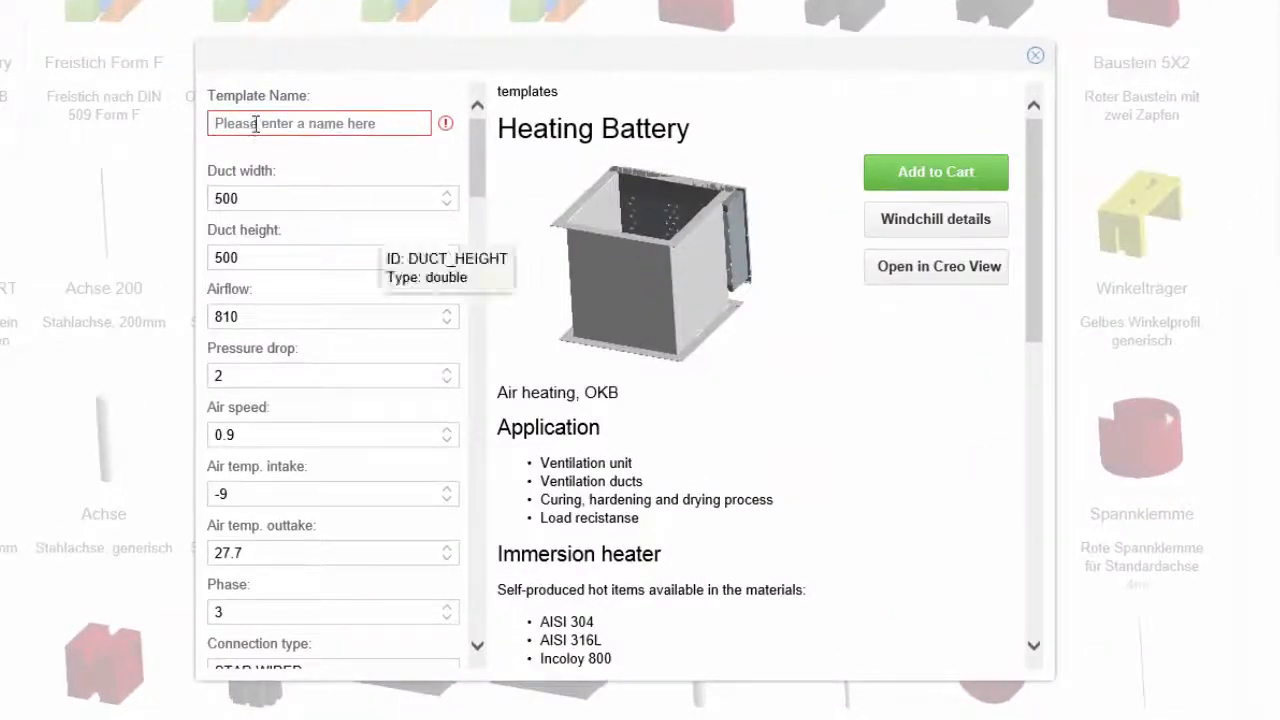
{"action": "left_click", "coordinate": [411, 219]}
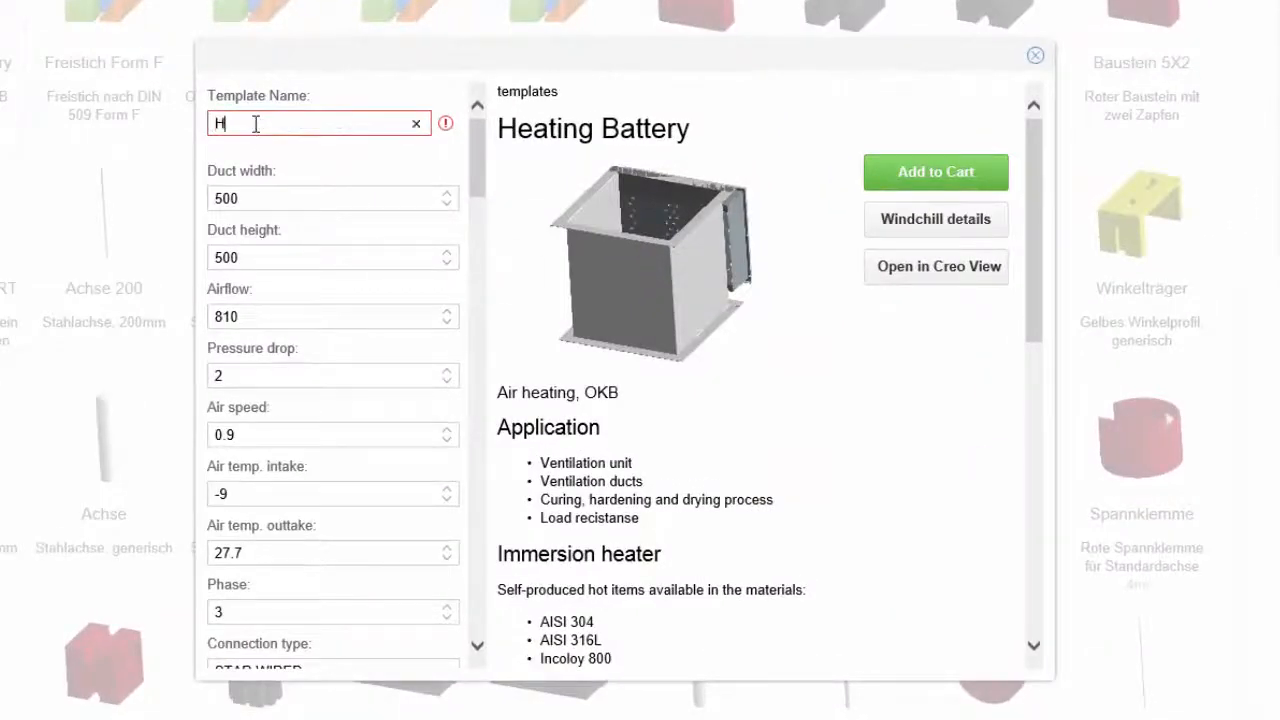
{"action": "type", "text": "Heating element HVAC"}
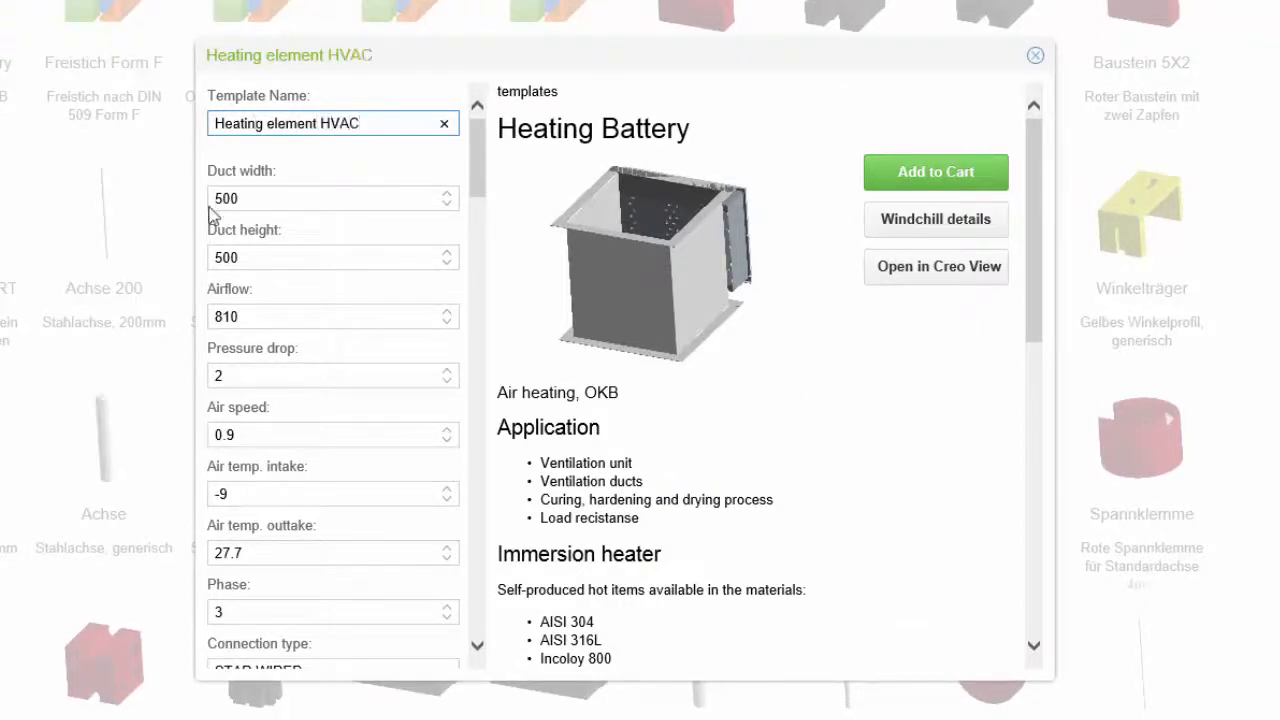
Set the heating element's duct width to 600 and duct height to 400.
{"action": "left_click", "coordinate": [213, 200]}
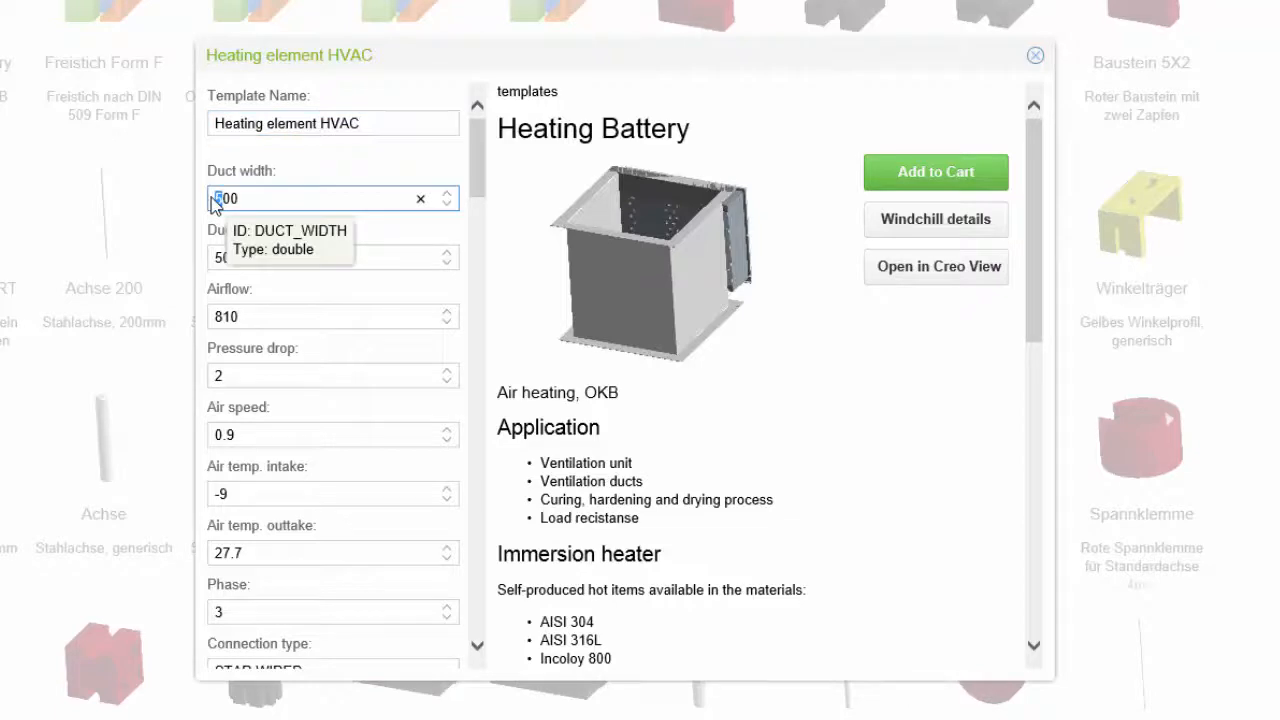
{"action": "key", "text": "Tab"}
{"action": "type", "text": "400"}
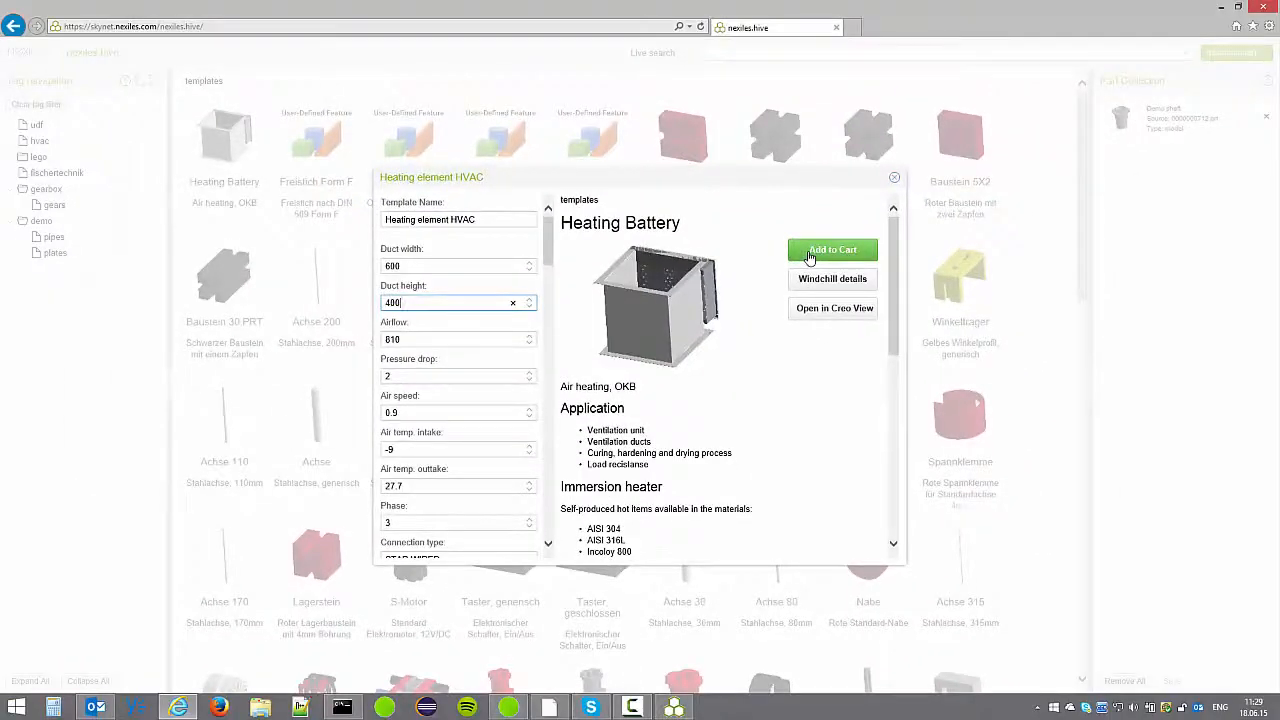
Add the heating element to the cart, close its configuration and save the part collection.
{"action": "left_click", "coordinate": [810, 256]}
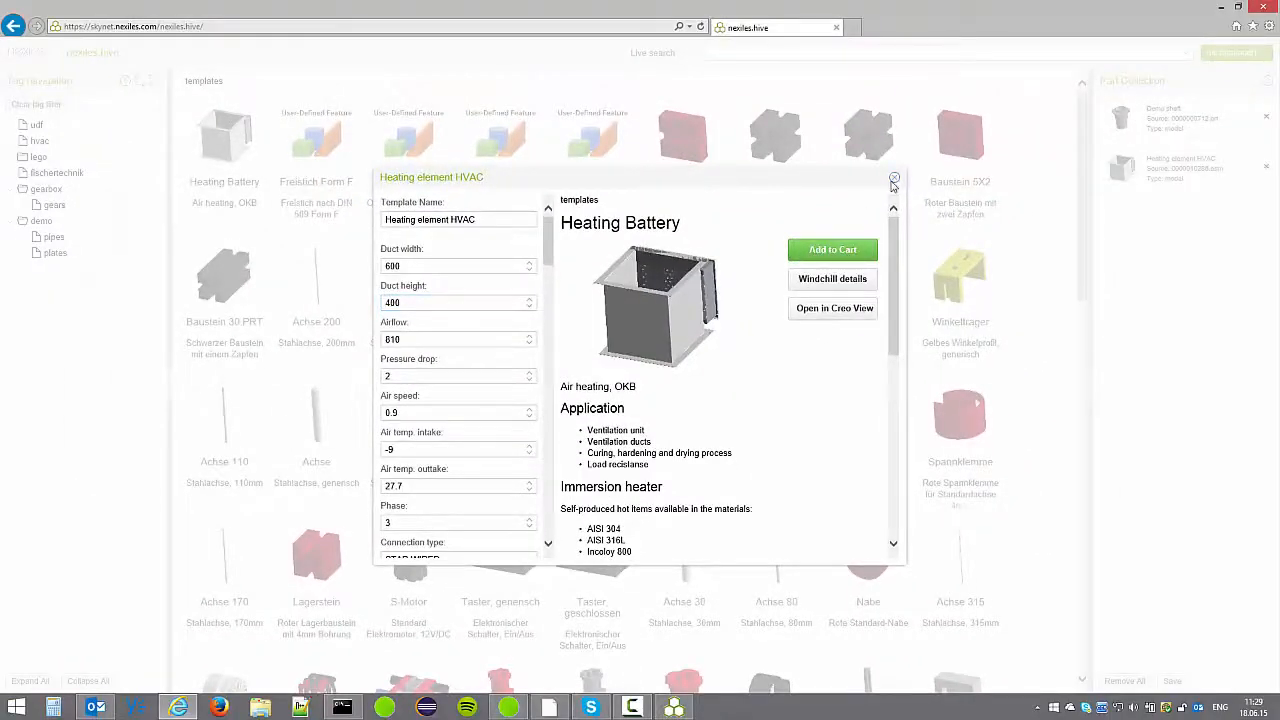
{"action": "left_click", "coordinate": [894, 180]}
{"action": "left_click", "coordinate": [1171, 680]}
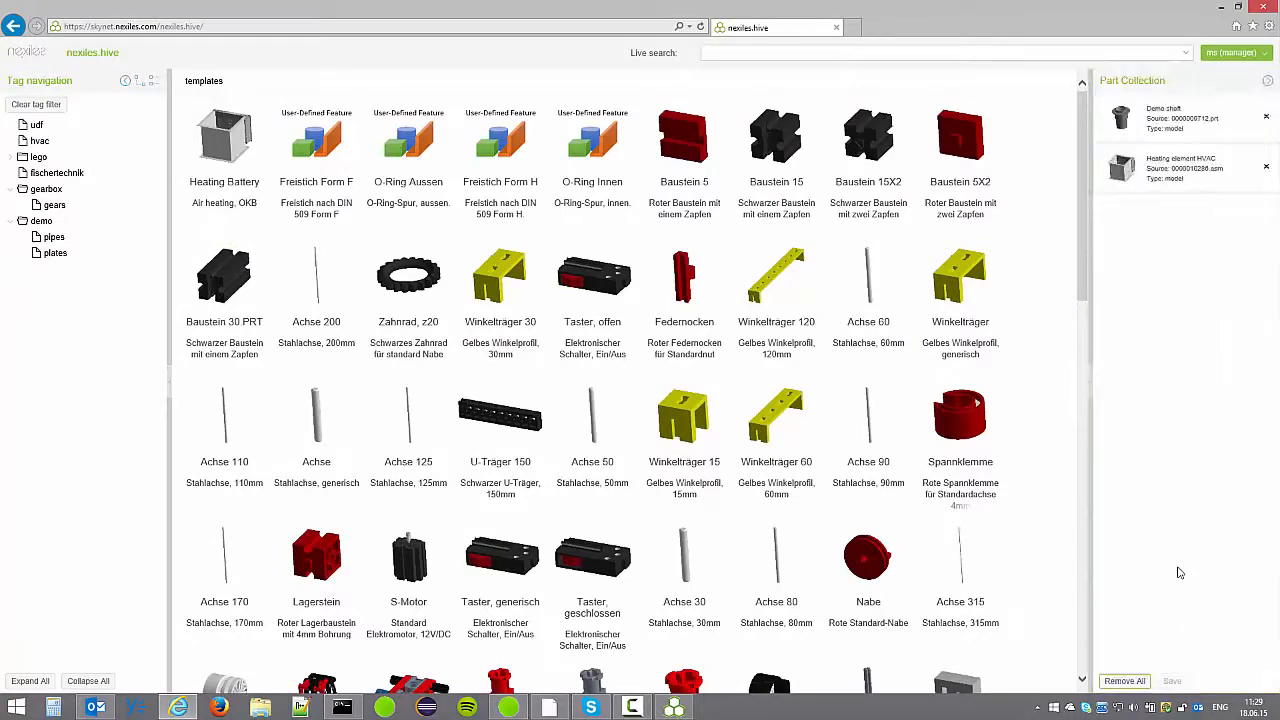
Switch to PTC Creo Parametric, close the shaft model and erase the models that are not displayed from the session.
{"action": "left_click", "coordinate": [548, 707]}
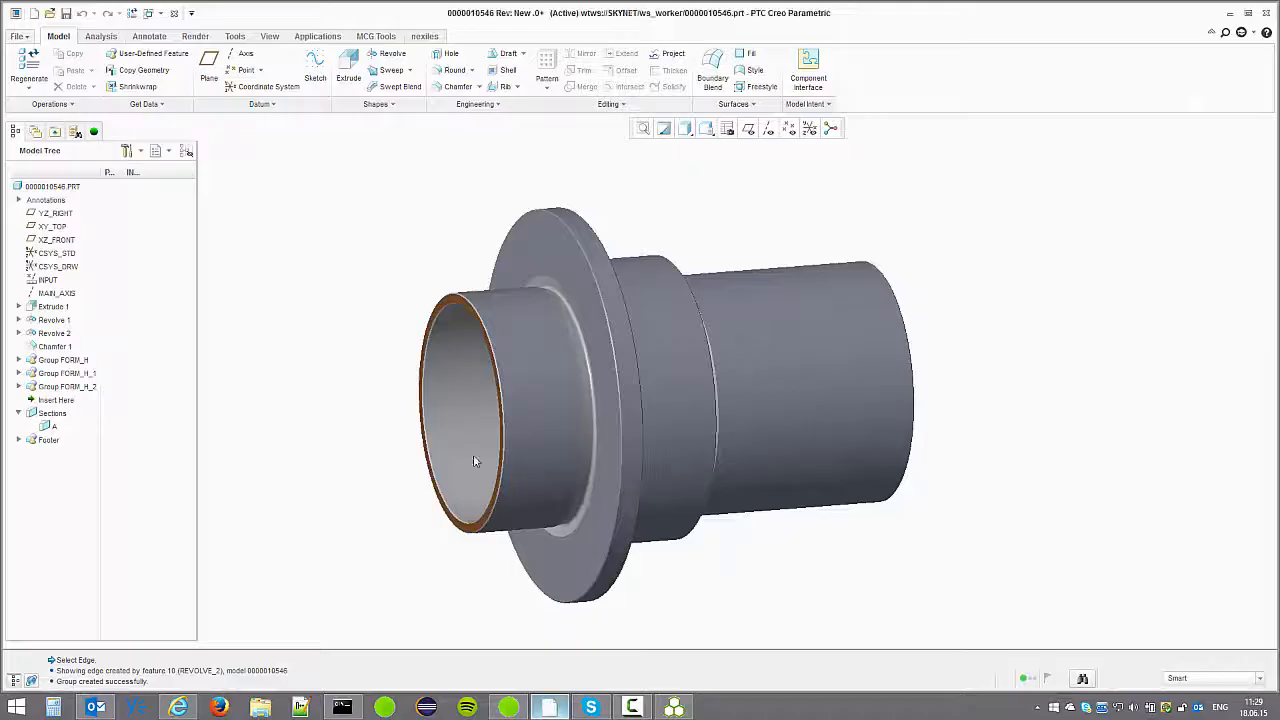
{"action": "left_click", "coordinate": [173, 16]}
{"action": "left_click", "coordinate": [171, 66]}
{"action": "key", "text": "Return"}
Refresh the part collection, load the Heating element HVAC model and view it from the front.
{"action": "left_click", "coordinate": [675, 707]}
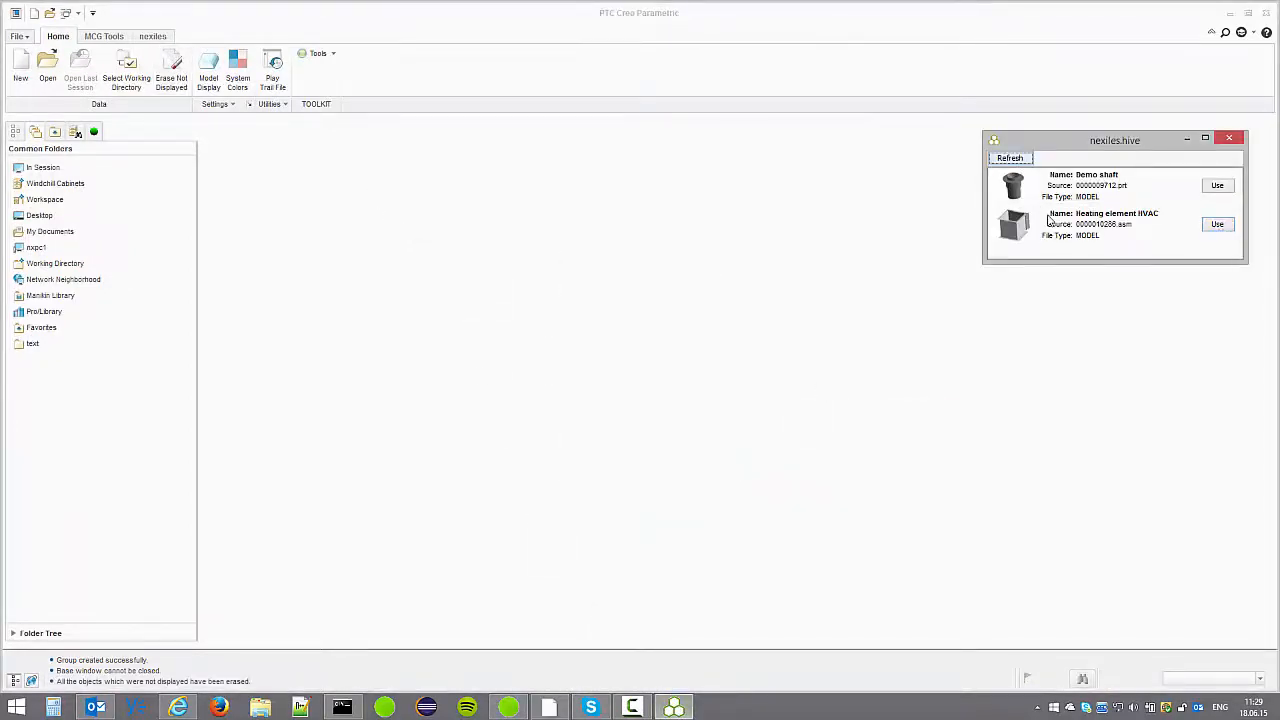
{"action": "left_click", "coordinate": [1217, 224]}
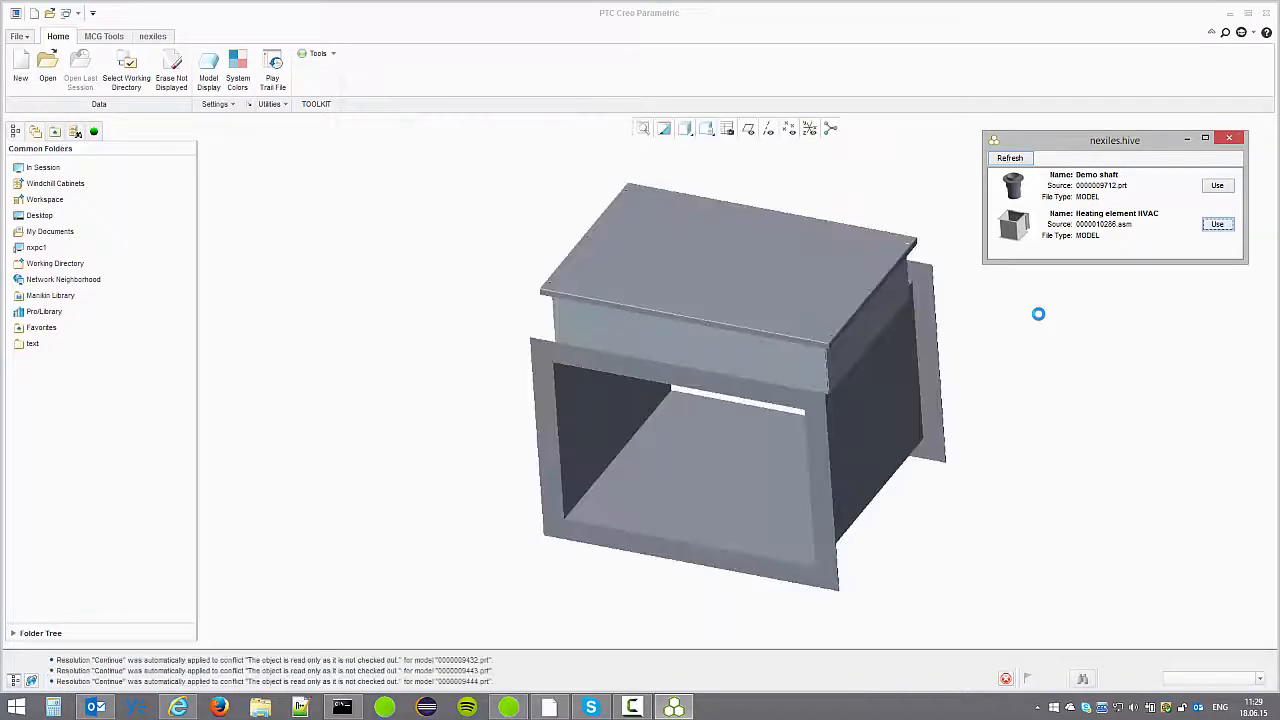
{"action": "middle_click_drag", "start_coordinate": [860, 314], "coordinate": [882, 279]}
{"action": "key", "text": "ctrl+d"}
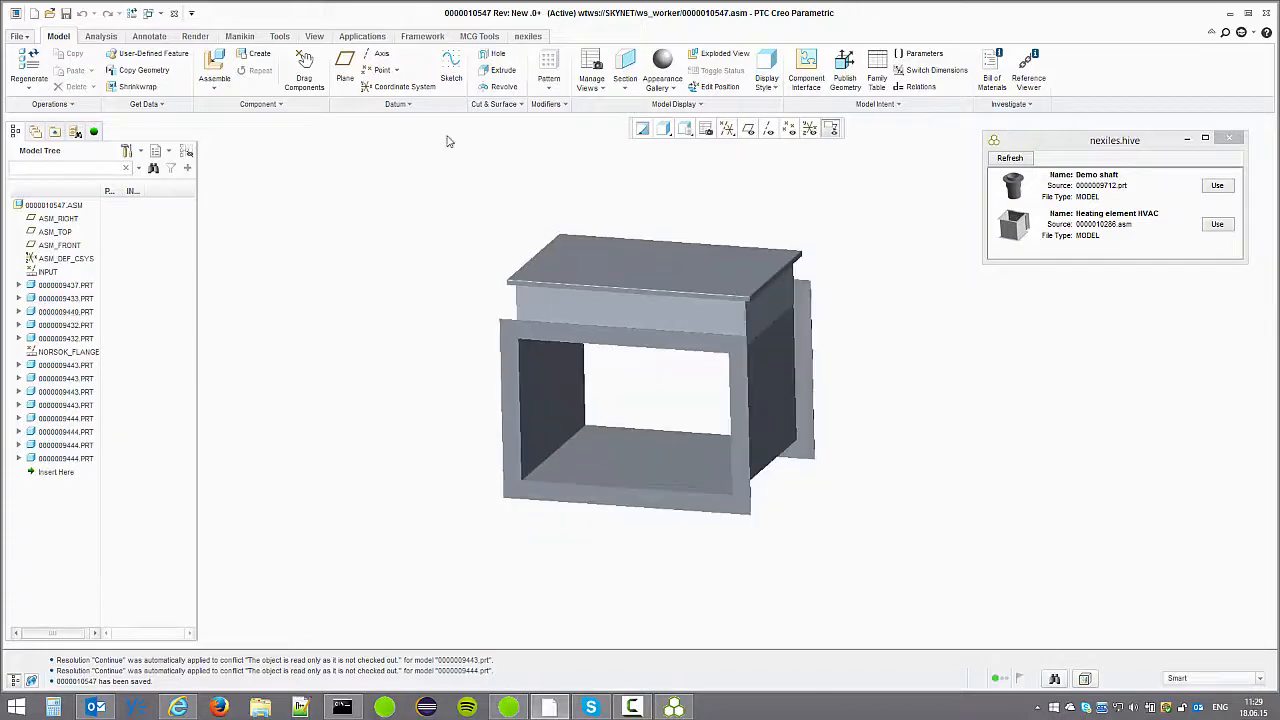
Measure the distance between the heating element duct's inner bottom surface and the opposite upper surface, and close the measurement.
{"action": "left_click", "coordinate": [100, 36]}
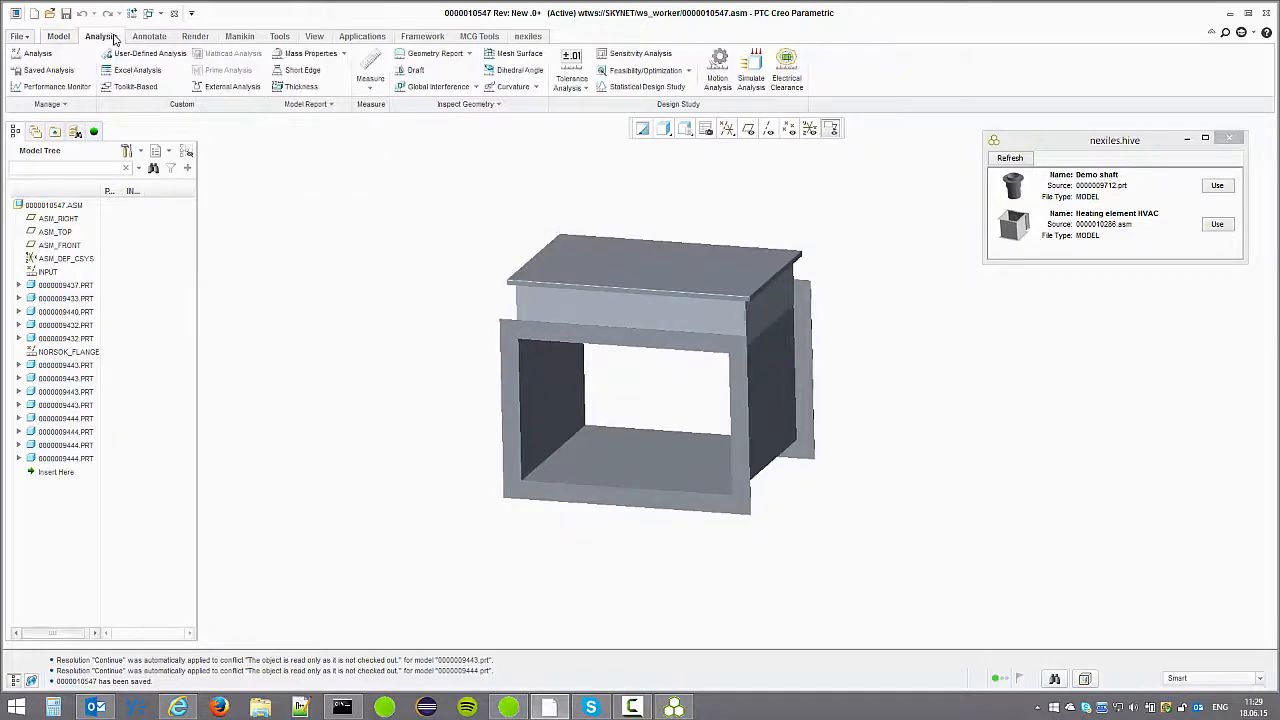
{"action": "left_click", "coordinate": [370, 82]}
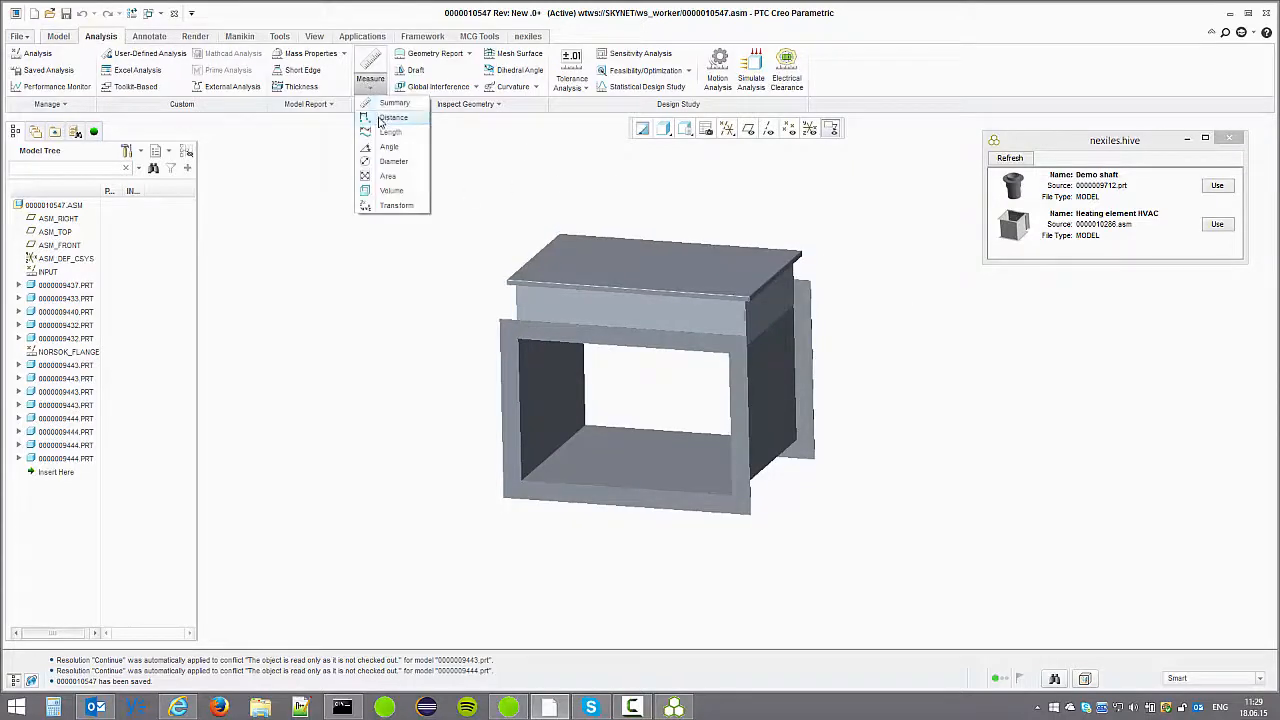
{"action": "left_click", "coordinate": [378, 121]}
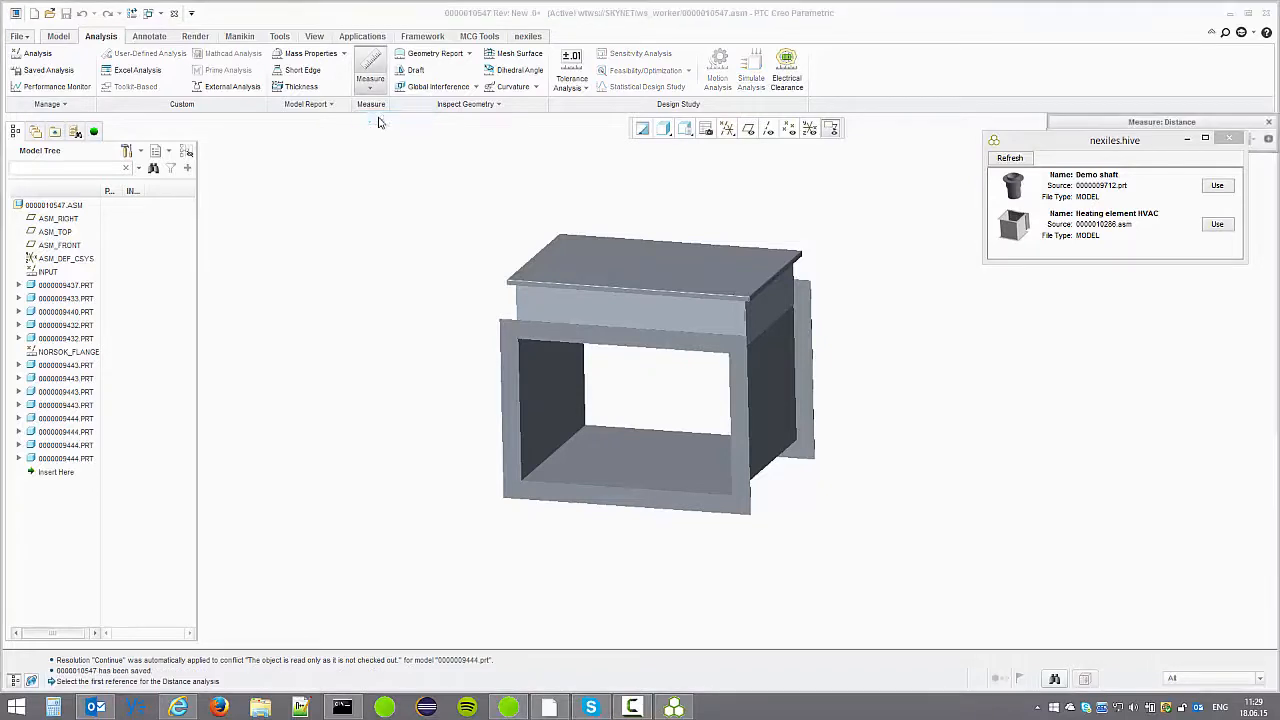
{"action": "left_click", "coordinate": [615, 466]}
{"action": "middle_click_drag", "start_coordinate": [615, 466], "coordinate": [625, 400]}
{"action": "left_click", "coordinate": [615, 290]}
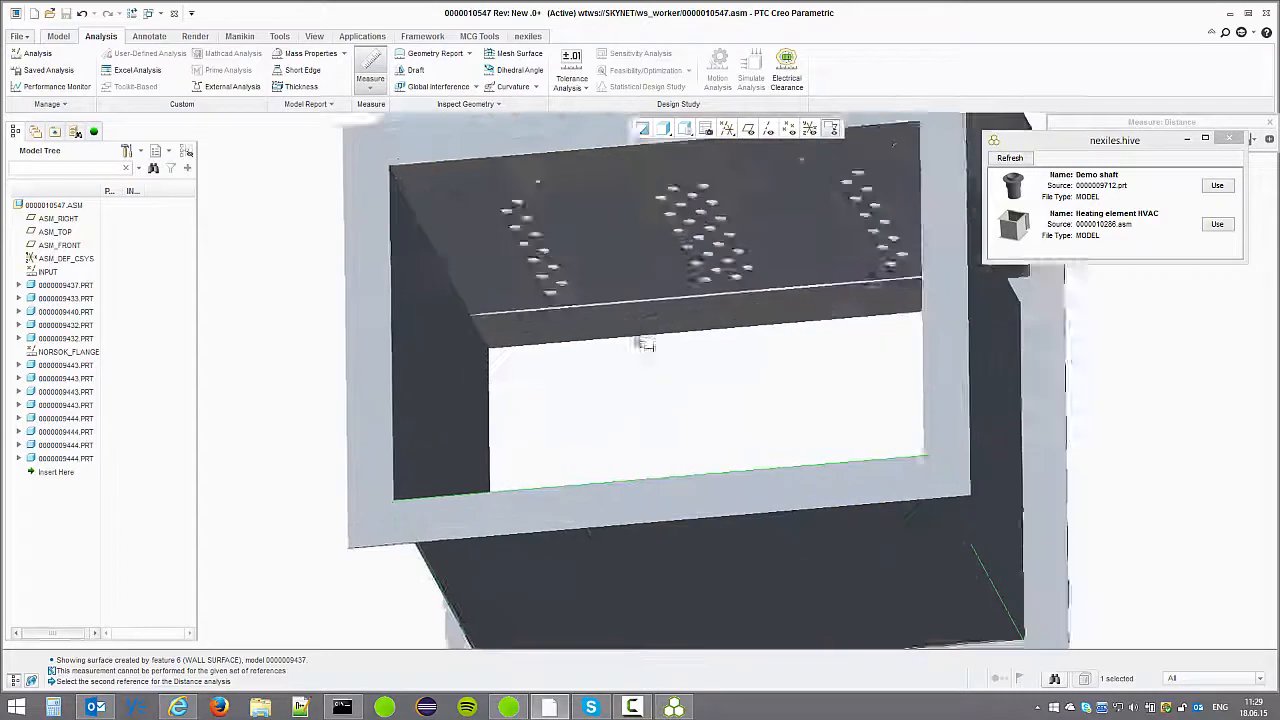
{"action": "scroll", "coordinate": [642, 338], "scroll_direction": "down", "scroll_amount": 5}
{"action": "left_click", "coordinate": [642, 328]}
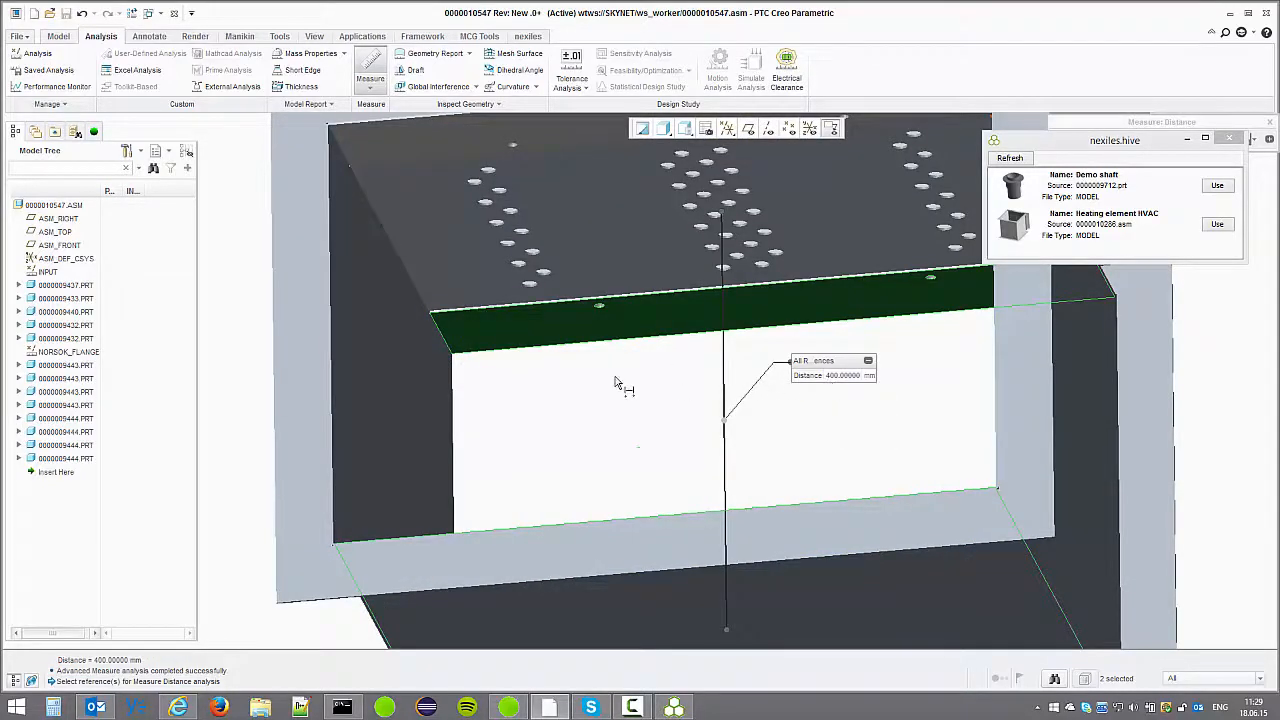
{"action": "scroll", "coordinate": [620, 380], "scroll_direction": "up", "scroll_amount": 5}
{"action": "middle_click_drag", "start_coordinate": [620, 380], "coordinate": [620, 363]}
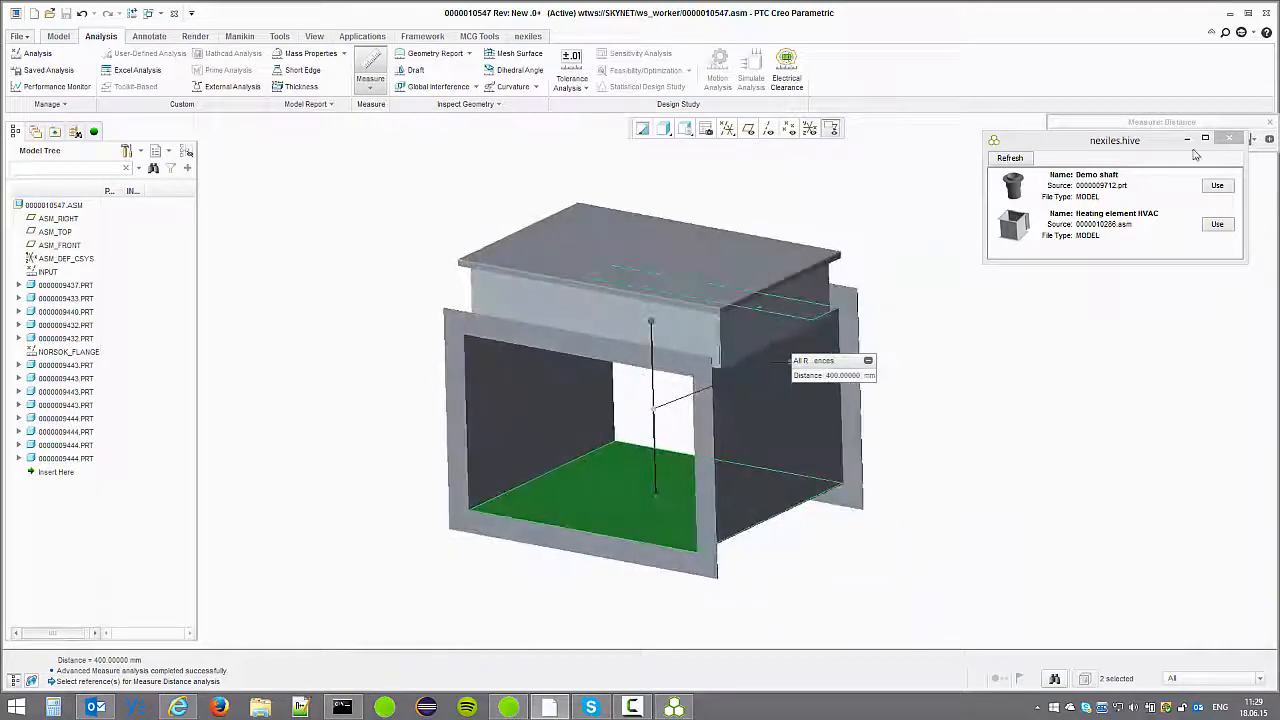
{"action": "left_click", "coordinate": [1270, 122]}
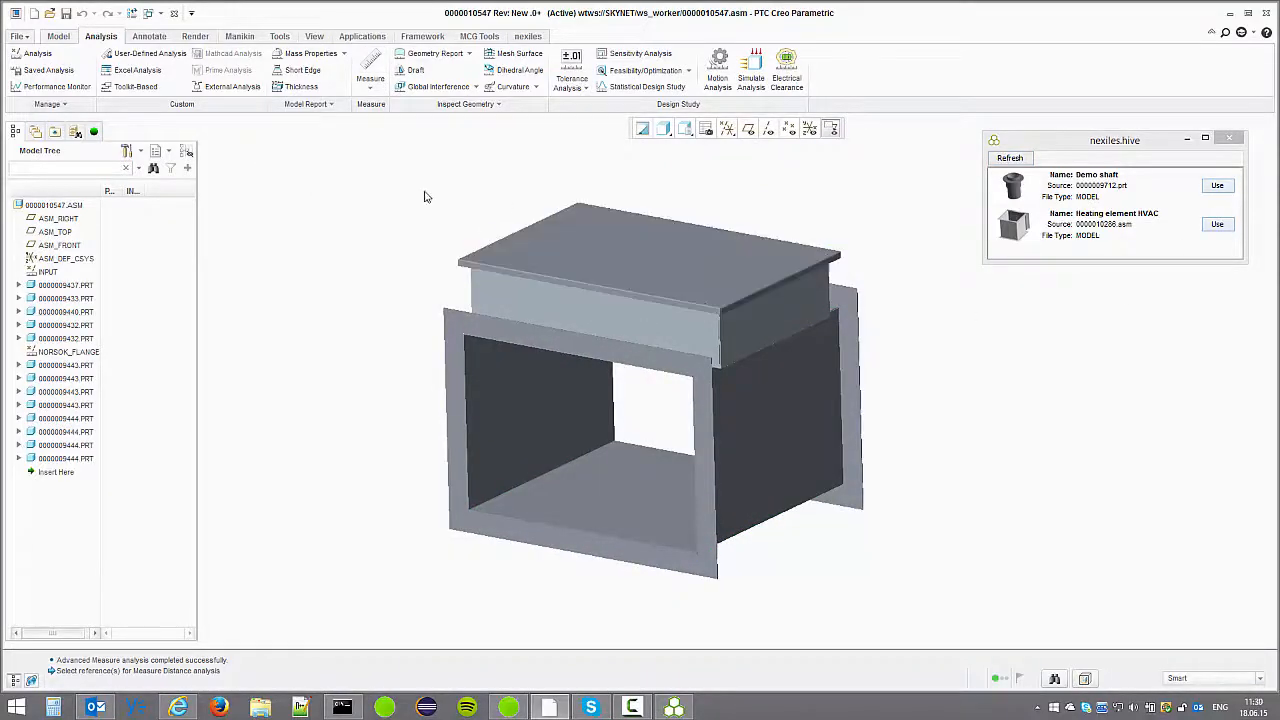
Close the heating element model and erase the models that are not displayed from the session.
{"action": "left_click", "coordinate": [174, 15]}
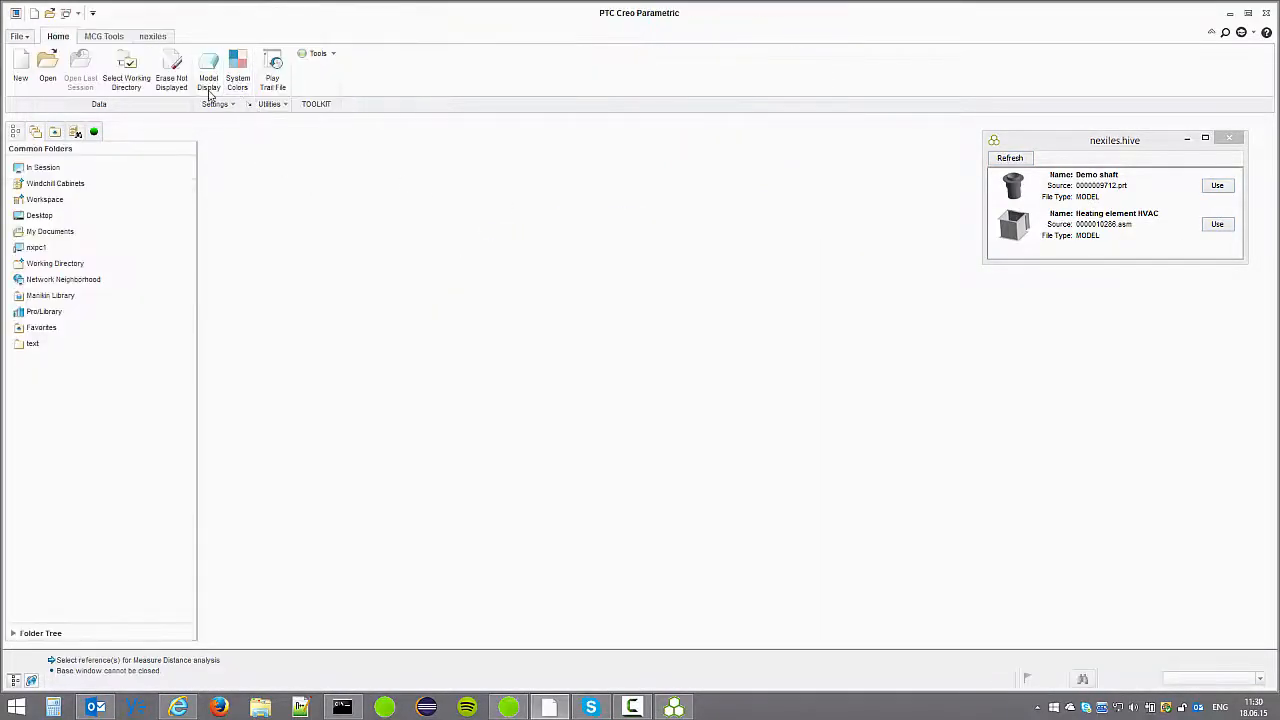
{"action": "left_click", "coordinate": [171, 72]}
{"action": "left_click", "coordinate": [632, 463]}
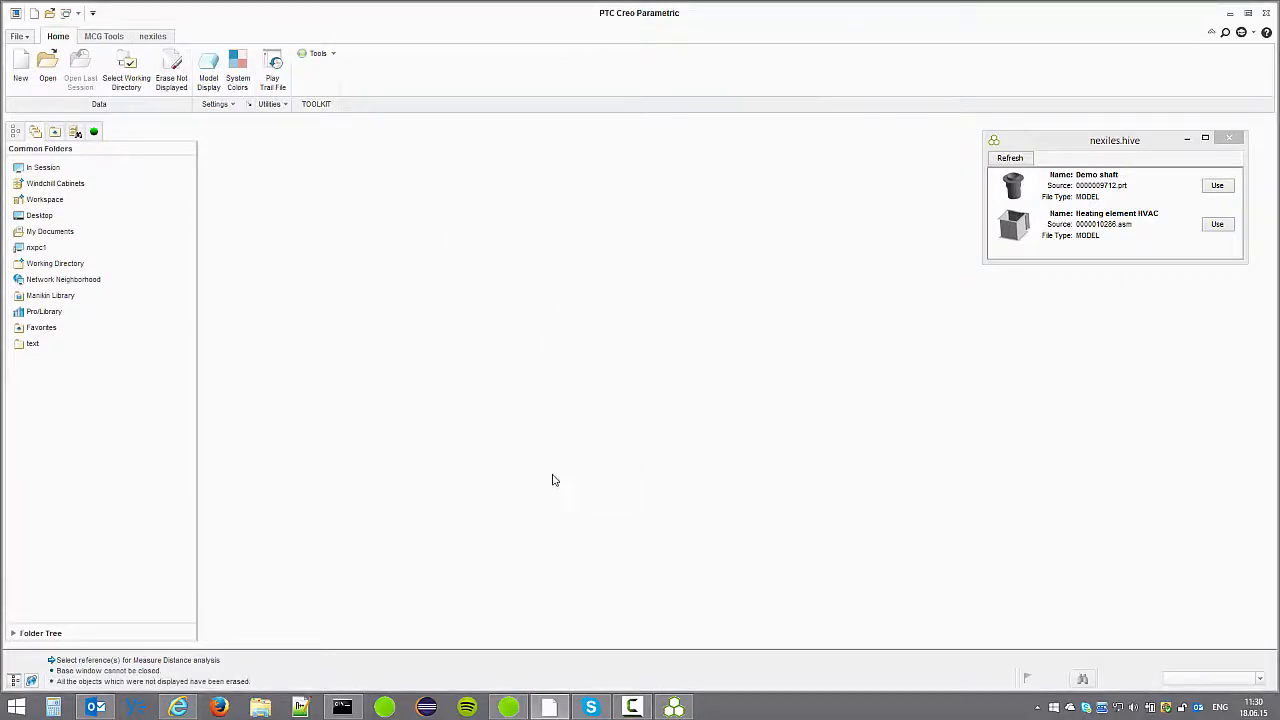
Switch to nexiles.hive in the browser and add the Driveshaft with spur gear template to the part collection.
{"action": "left_click", "coordinate": [178, 707]}
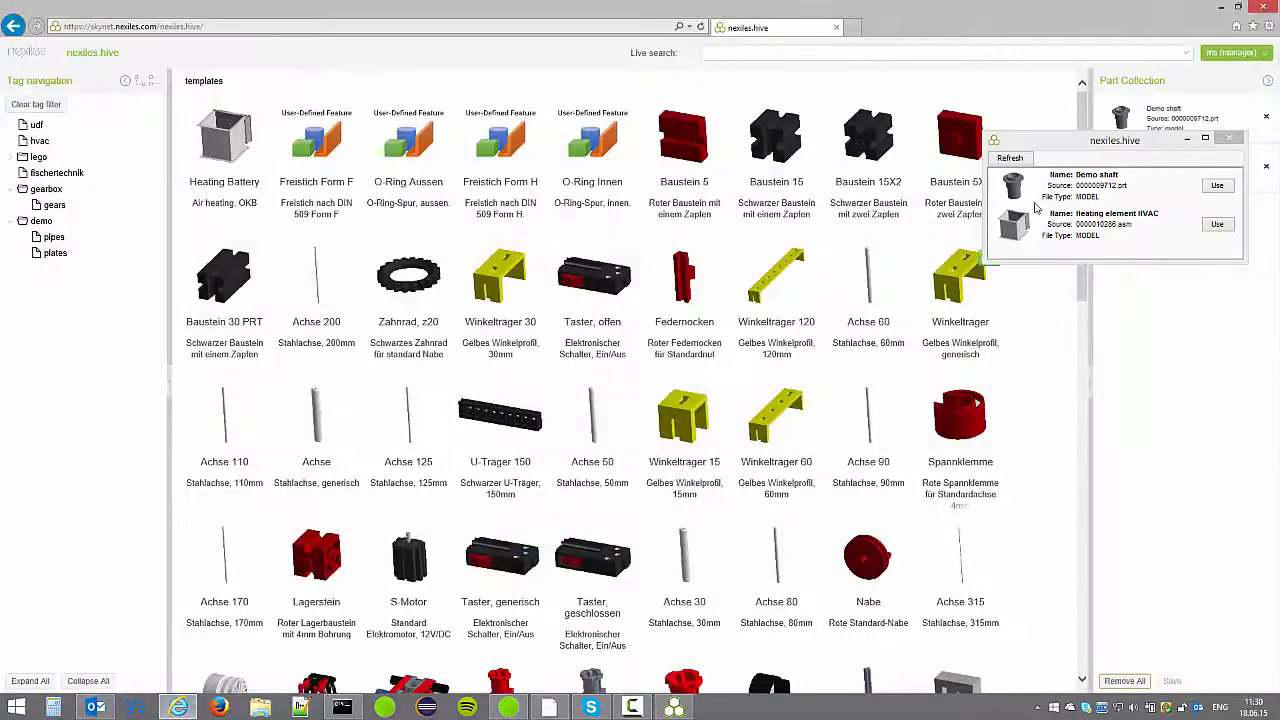
{"action": "left_click", "coordinate": [1186, 140]}
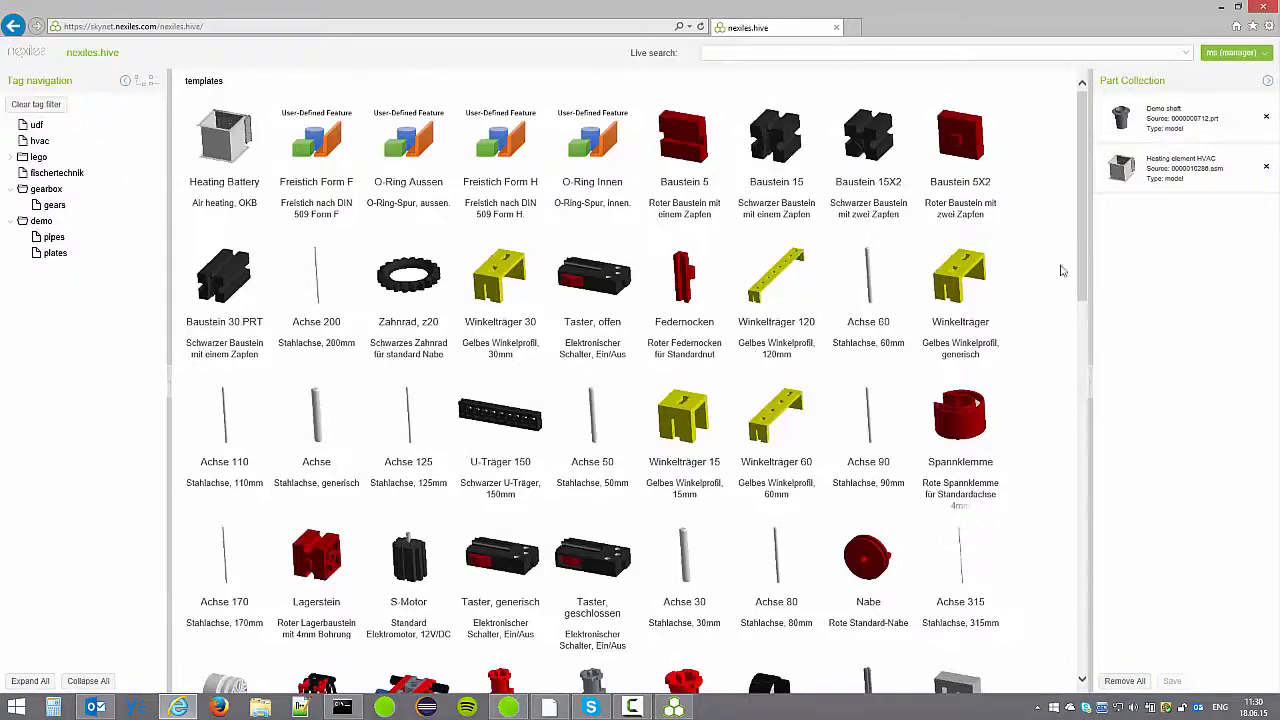
{"action": "left_click_drag", "start_coordinate": [1080, 255], "coordinate": [1040, 620]}
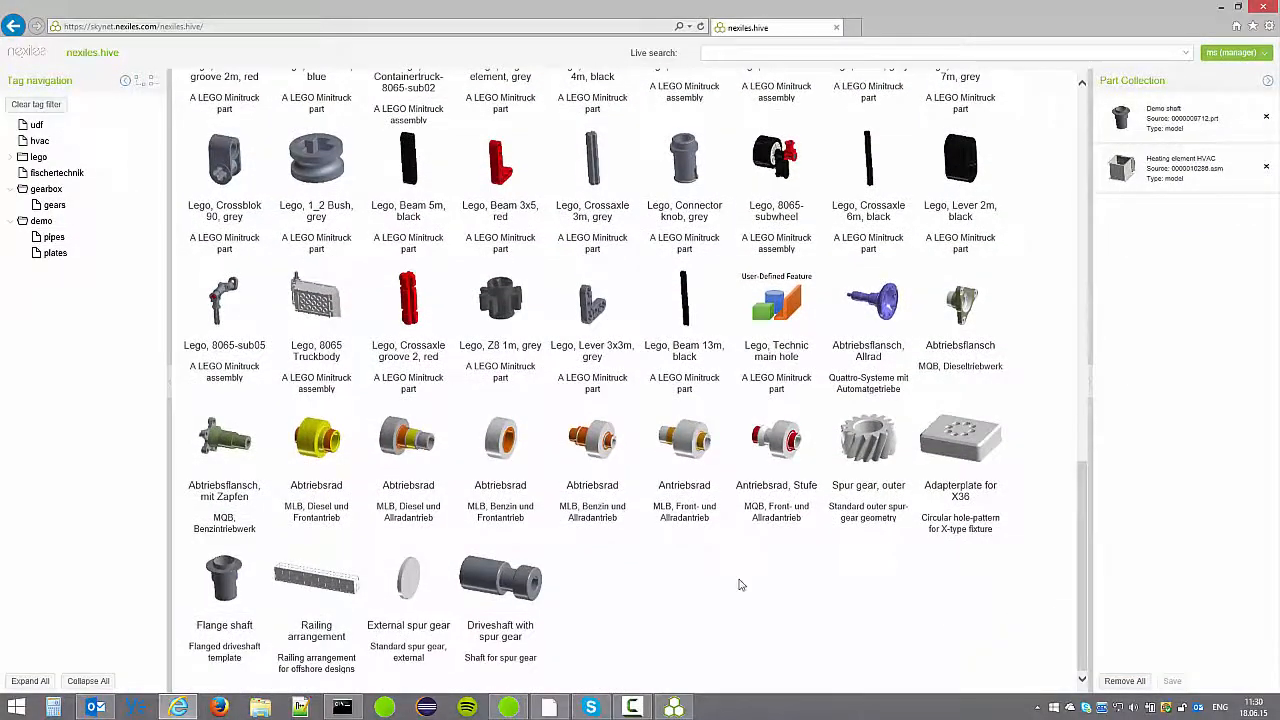
{"action": "left_click_drag", "start_coordinate": [530, 572], "coordinate": [1180, 215]}
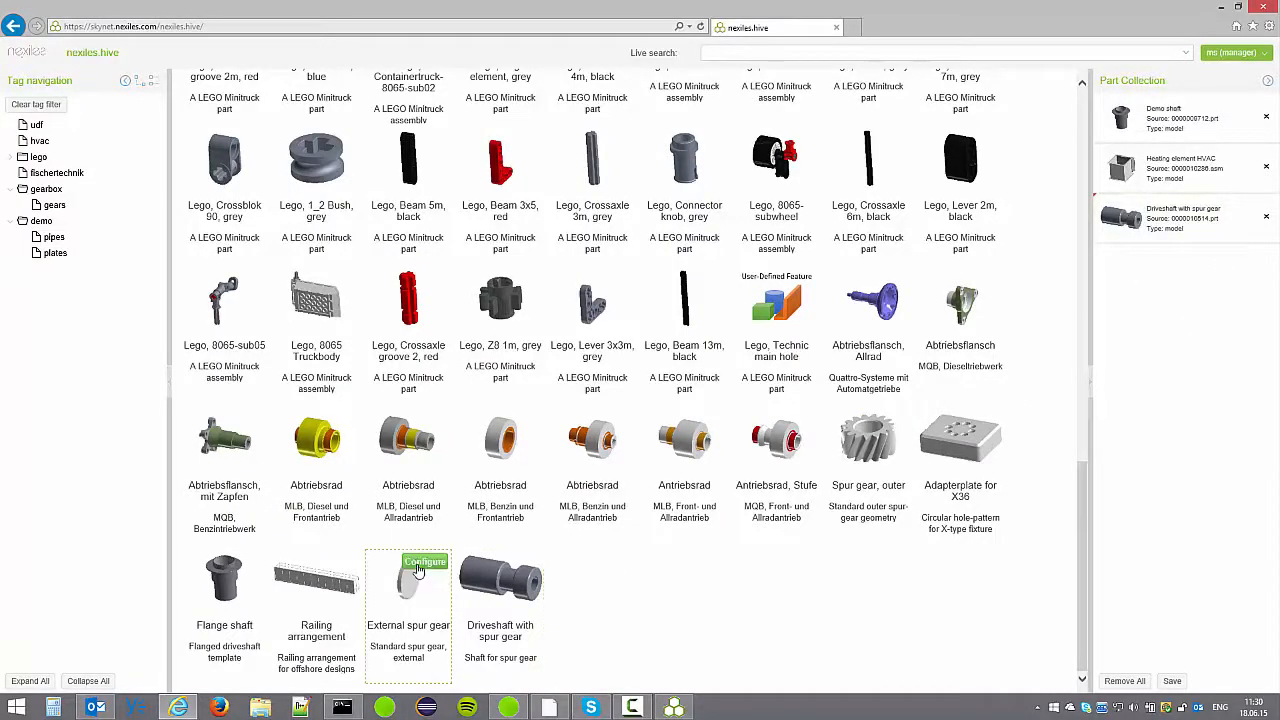
Configure the External spur gear template under the name "GEar type 1" and add it to the cart.
{"action": "left_click", "coordinate": [414, 572]}
{"action": "left_click", "coordinate": [433, 218]}
{"action": "type", "text": "GEar type"}
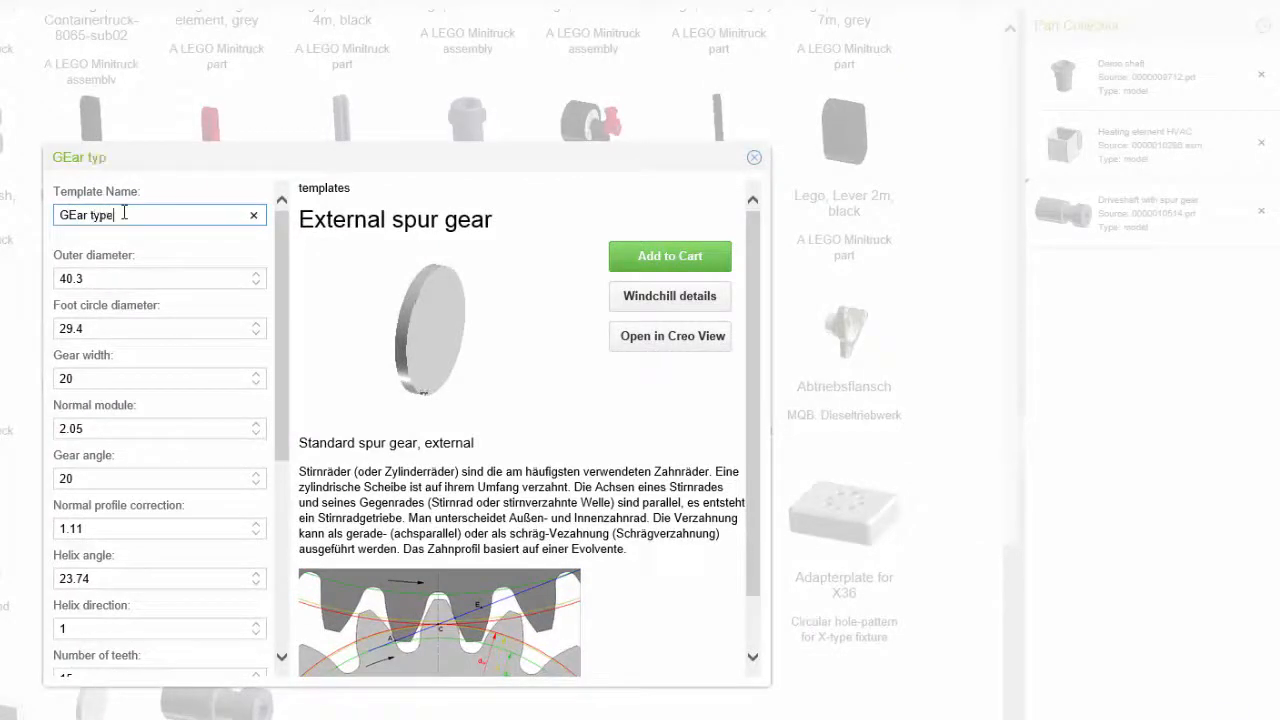
{"action": "mouse_move", "coordinate": [282, 260]}
{"action": "left_mouse_down"}
{"action": "mouse_move", "coordinate": [284, 312]}
{"action": "mouse_move", "coordinate": [292, 248]}
{"action": "left_mouse_up"}
{"action": "left_click", "coordinate": [645, 261]}
Rename the spur gear configuration "GEar type 2" and set run-out diameter to 60, run-out to 1 and helix direction to -1.
{"action": "left_click", "coordinate": [127, 214]}
{"action": "key", "text": "BackSpace"}
{"action": "type", "text": "2"}
{"action": "left_click_drag", "start_coordinate": [280, 254], "coordinate": [288, 460]}
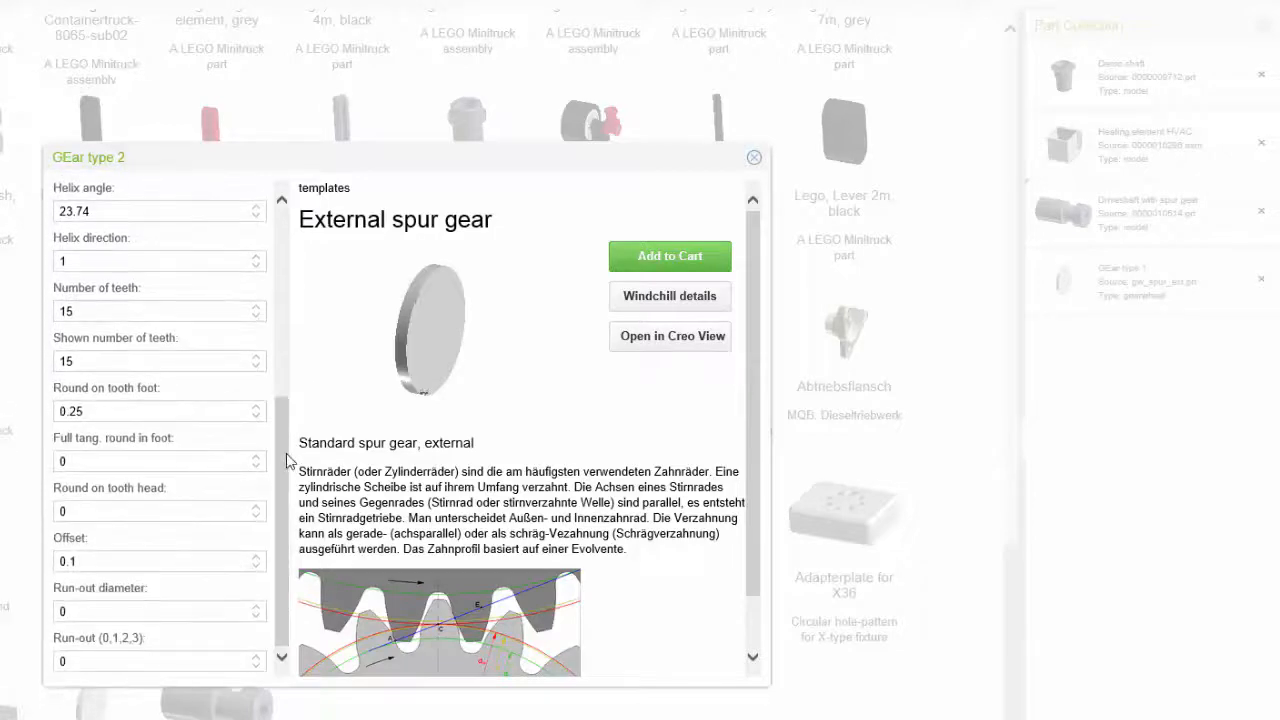
{"action": "left_click", "coordinate": [93, 612]}
{"action": "key", "text": "BackSpace"}
{"action": "type", "text": "60"}
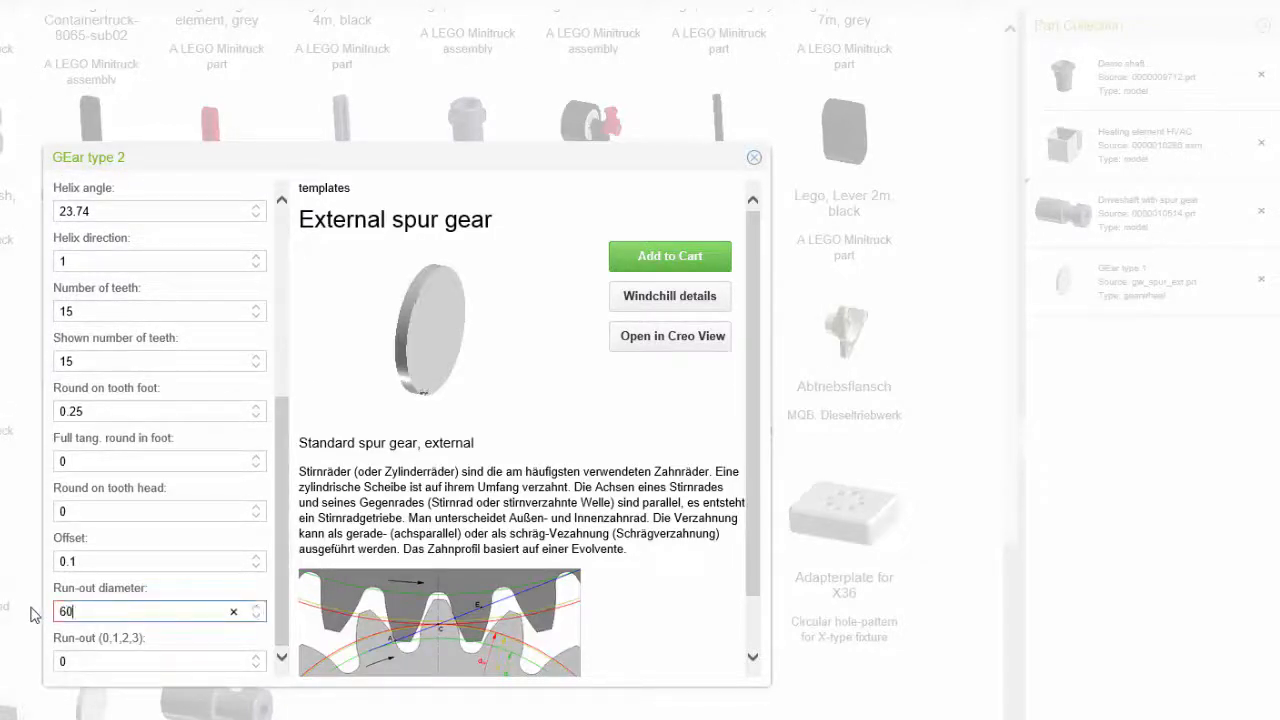
{"action": "double_click", "coordinate": [64, 660]}
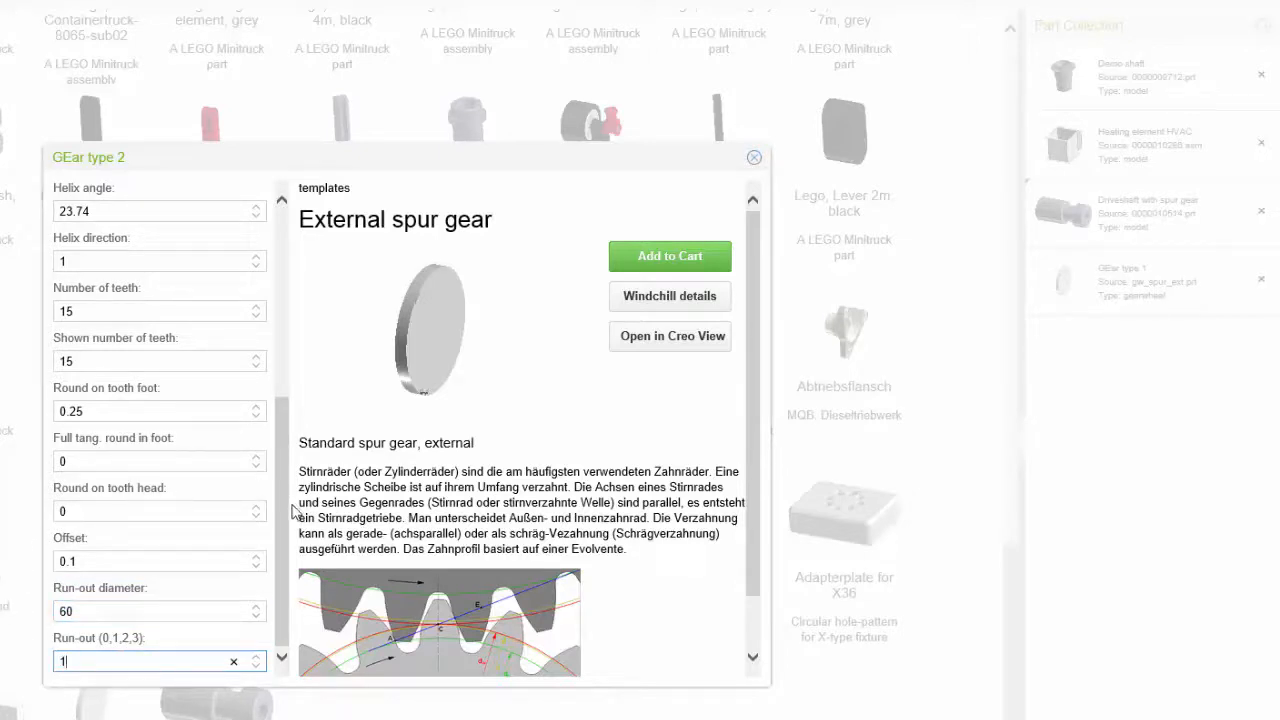
{"action": "left_click", "coordinate": [256, 267]}
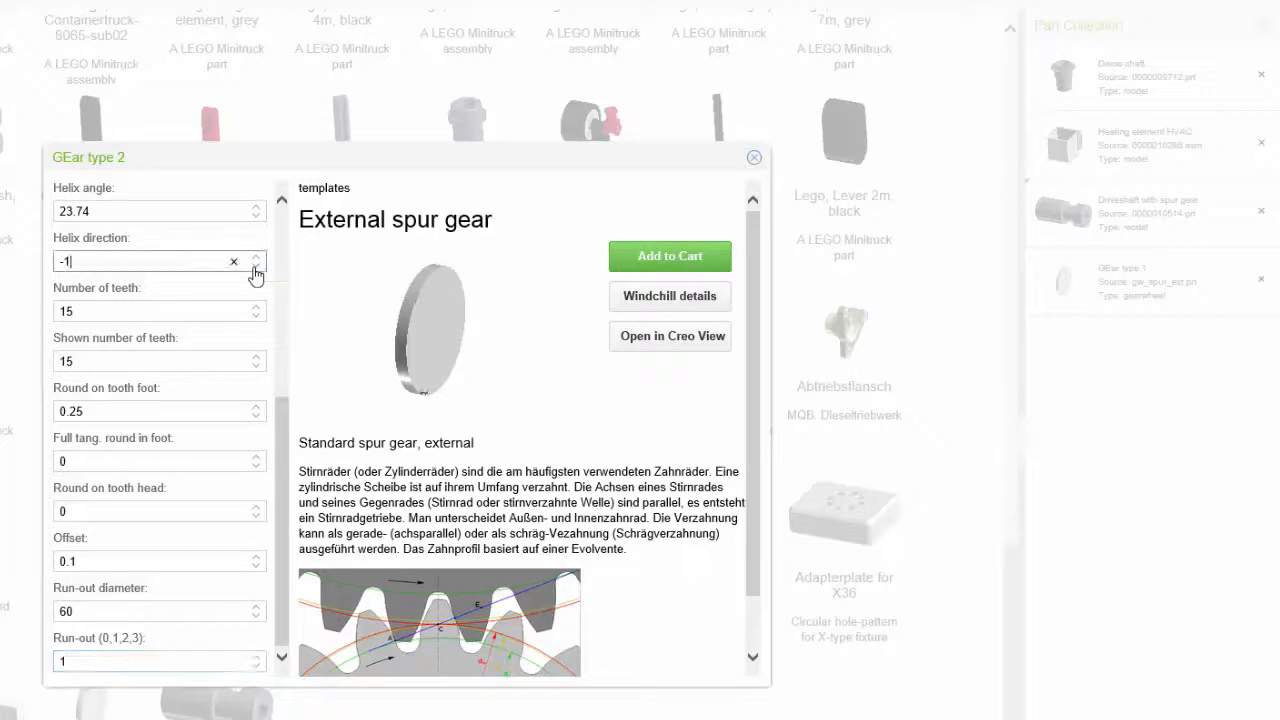
Add GEar type 2 to the cart and save the part collection.
{"action": "left_click_drag", "start_coordinate": [290, 432], "coordinate": [286, 232]}
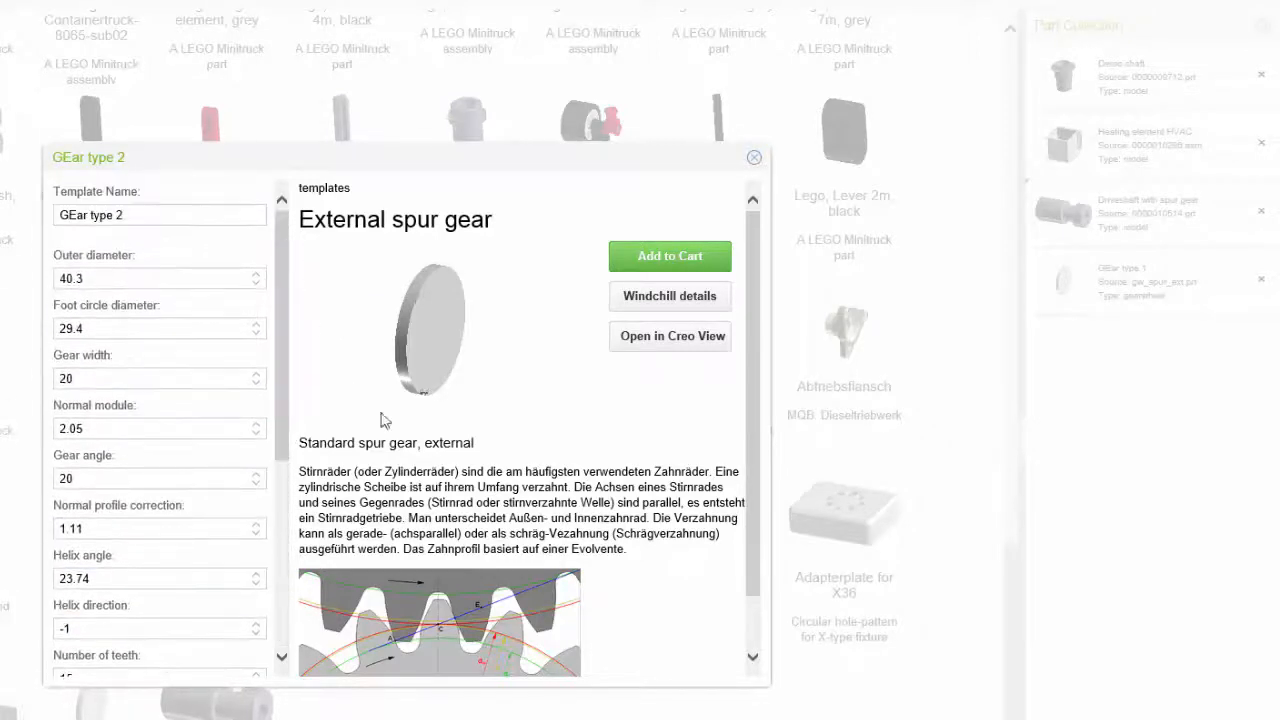
{"action": "left_click_drag", "start_coordinate": [754, 433], "coordinate": [756, 470]}
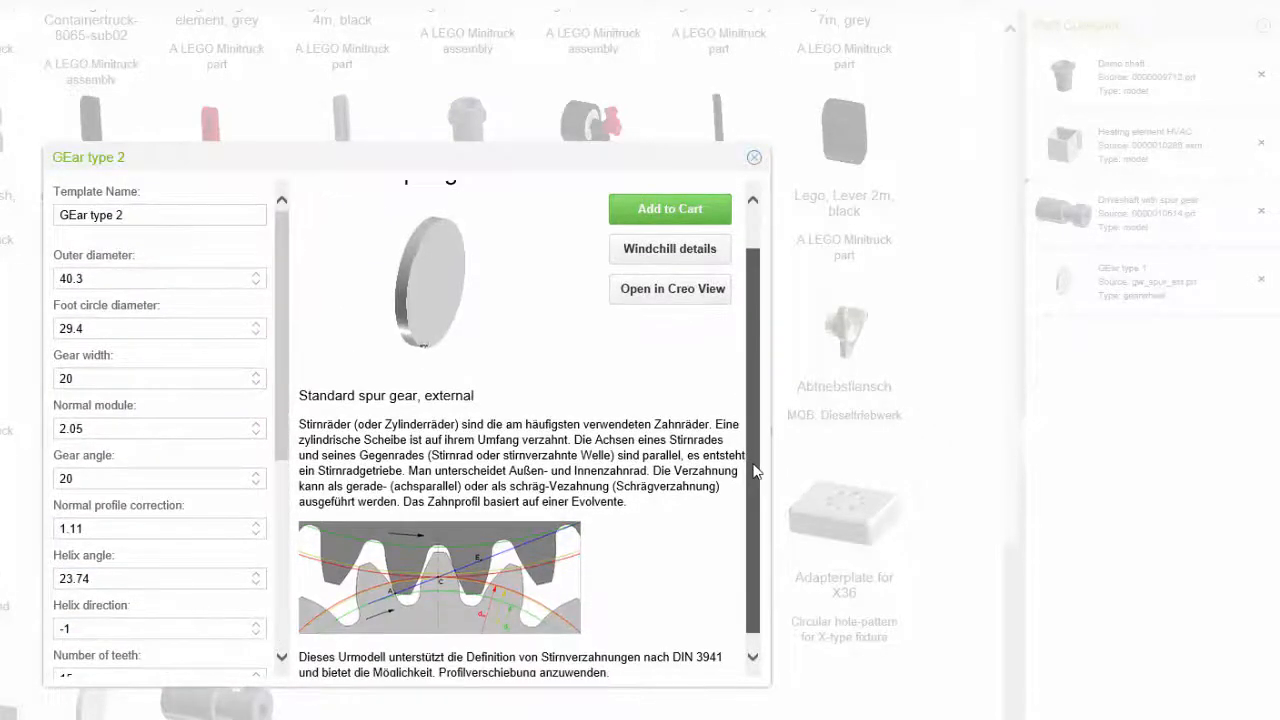
{"action": "left_click", "coordinate": [643, 212]}
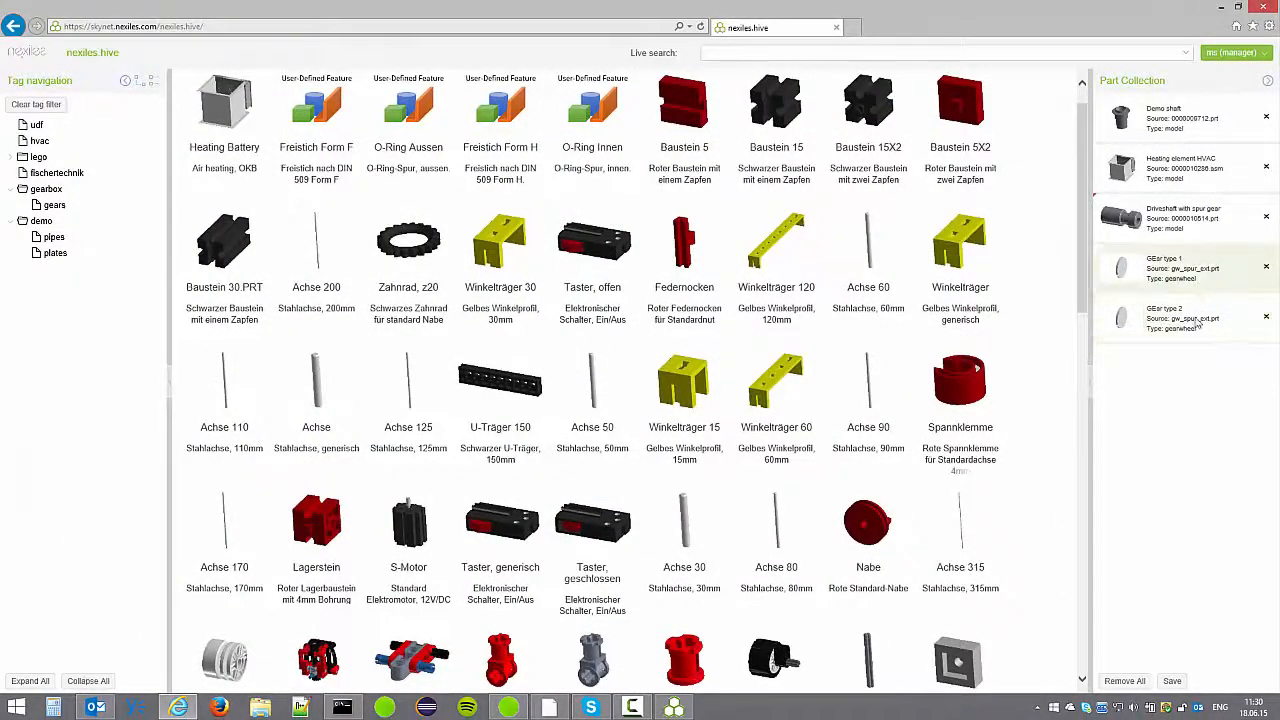
{"action": "left_click", "coordinate": [1172, 681]}
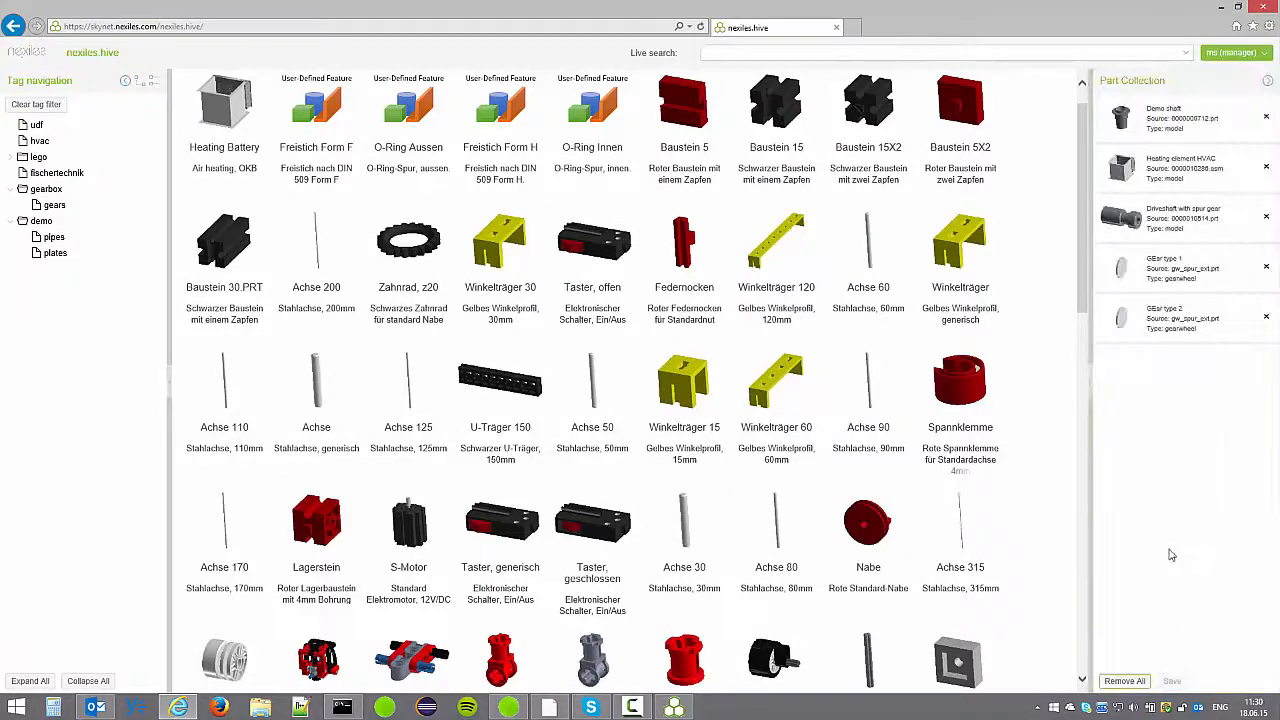
Switch to PTC Creo Parametric, refresh the part collection and load the Driveshaft with spur gear with its coordinate systems displayed.
{"action": "left_click", "coordinate": [554, 709]}
{"action": "left_click", "coordinate": [666, 706]}
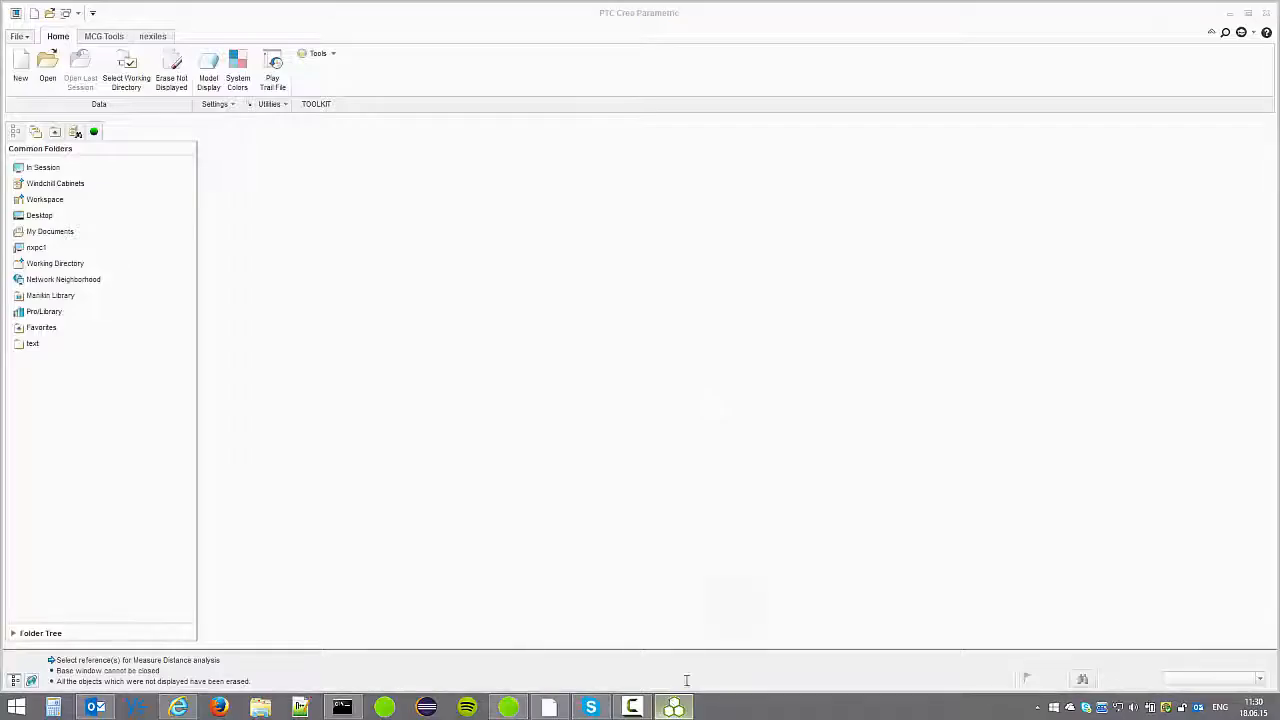
{"action": "left_click", "coordinate": [1010, 159]}
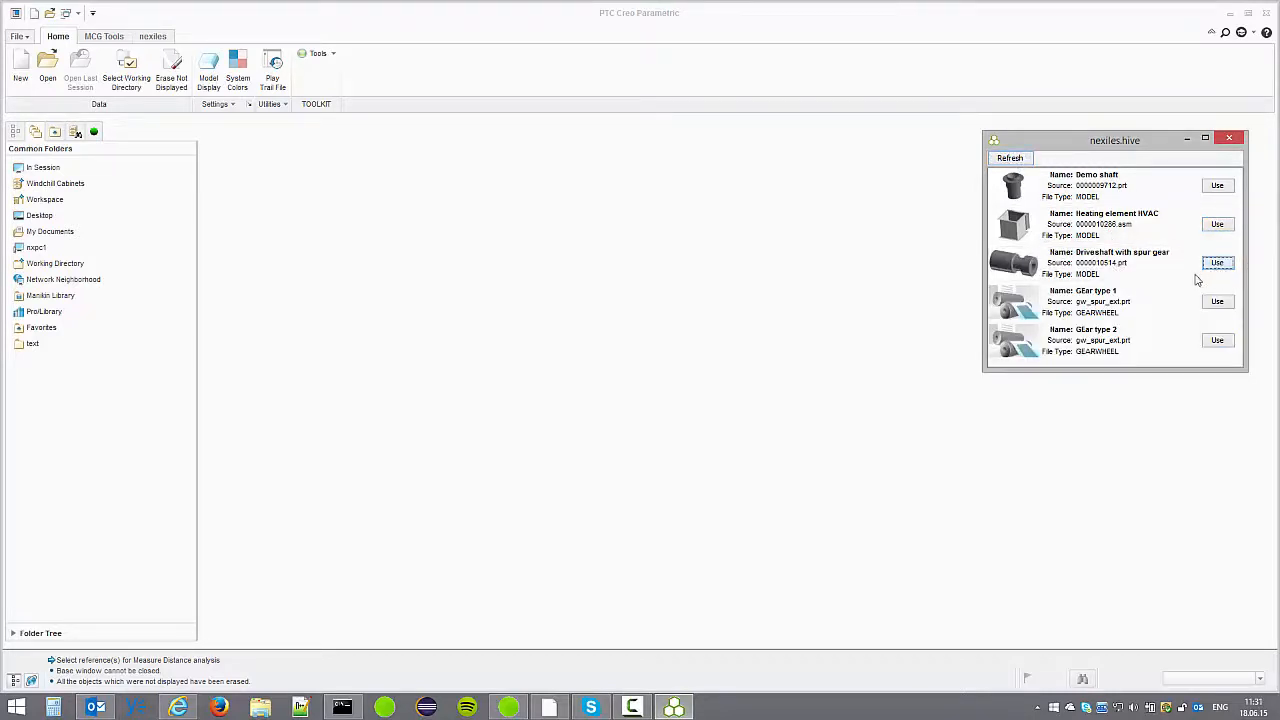
{"action": "left_click", "coordinate": [811, 129]}
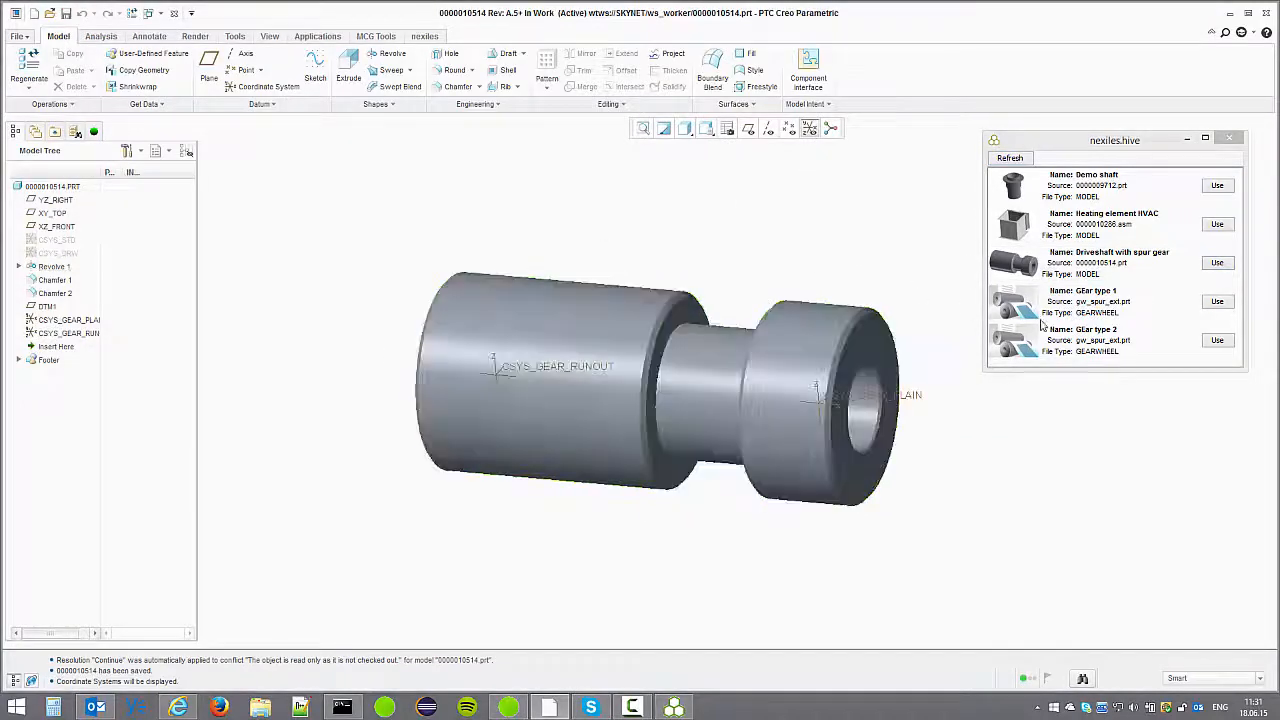
Place GEar type 1 on the CSYS_GEAR_PLAIN coordinate system and GEar type 2 on CSYS_GEAR_RUNOUT.
{"action": "left_click", "coordinate": [1217, 301]}
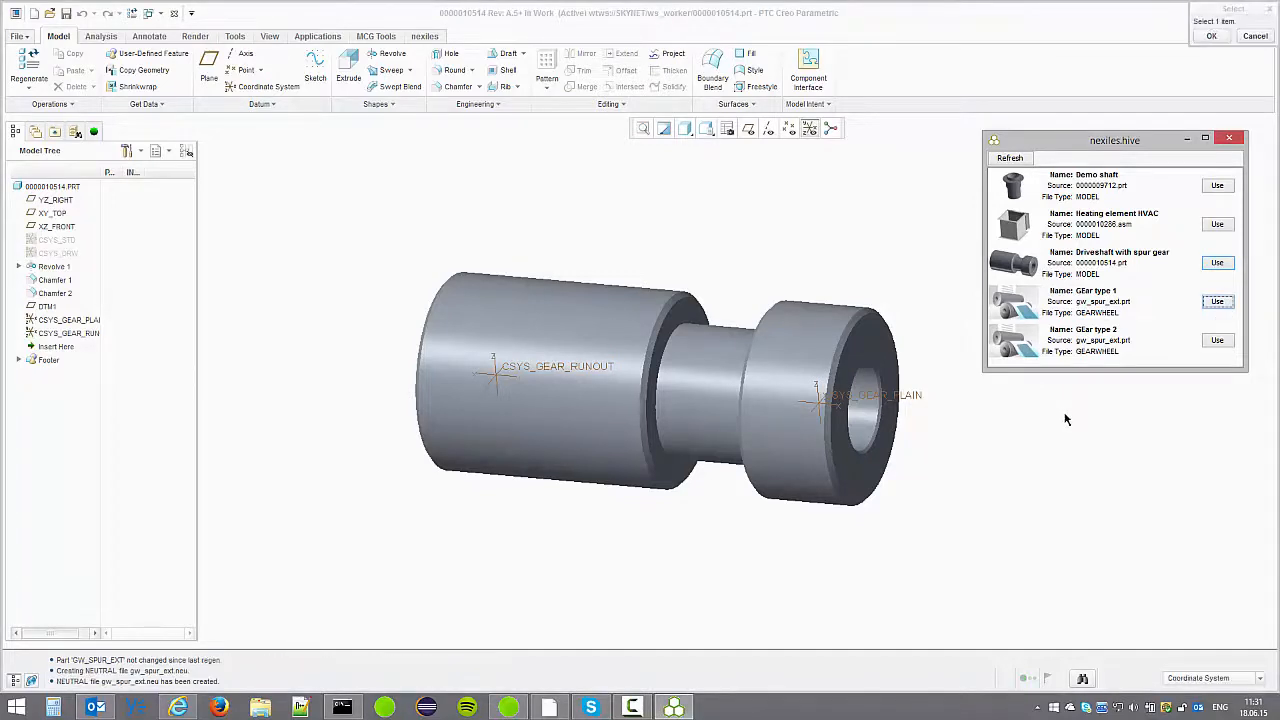
{"action": "left_click", "coordinate": [920, 396]}
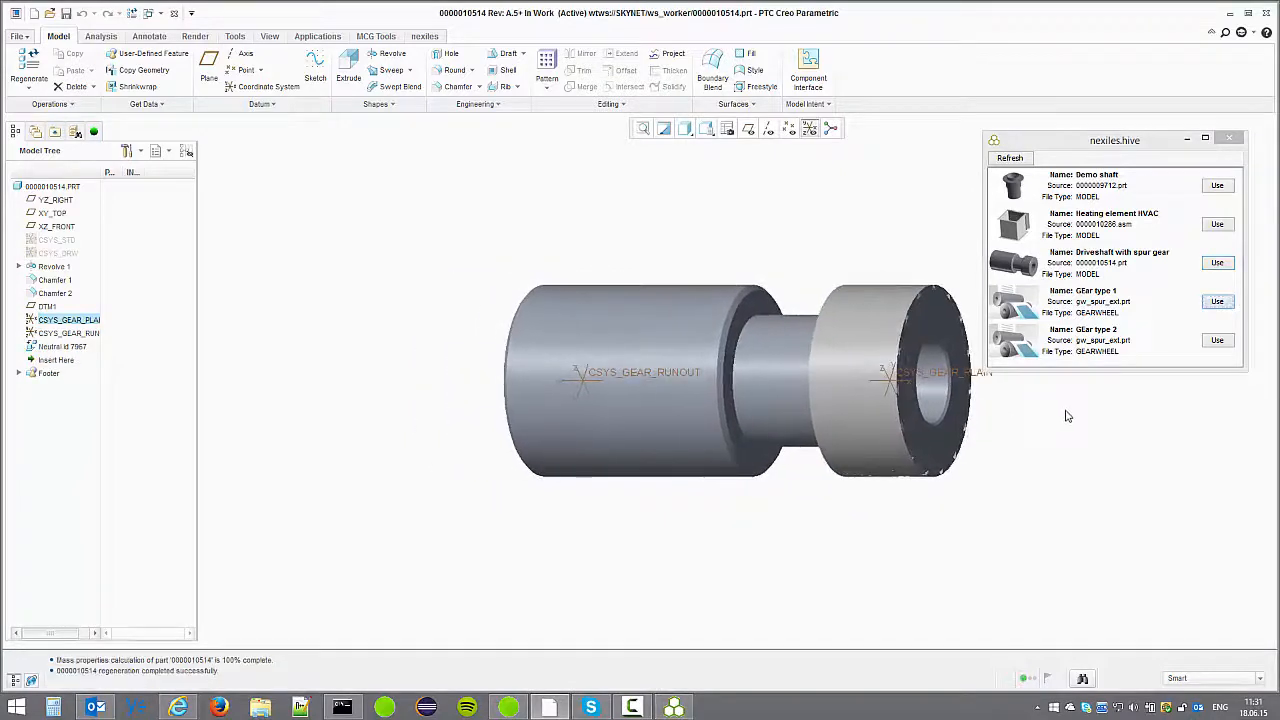
{"action": "left_click", "coordinate": [1217, 341]}
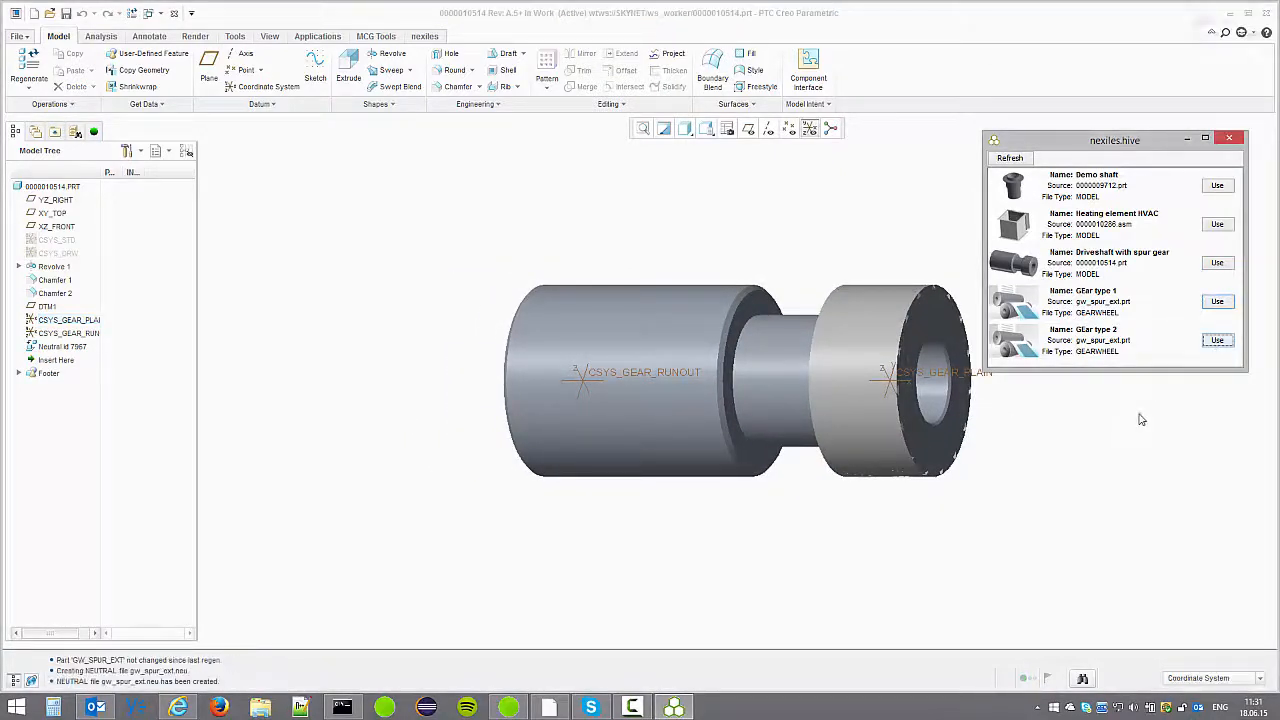
{"action": "left_click", "coordinate": [679, 384]}
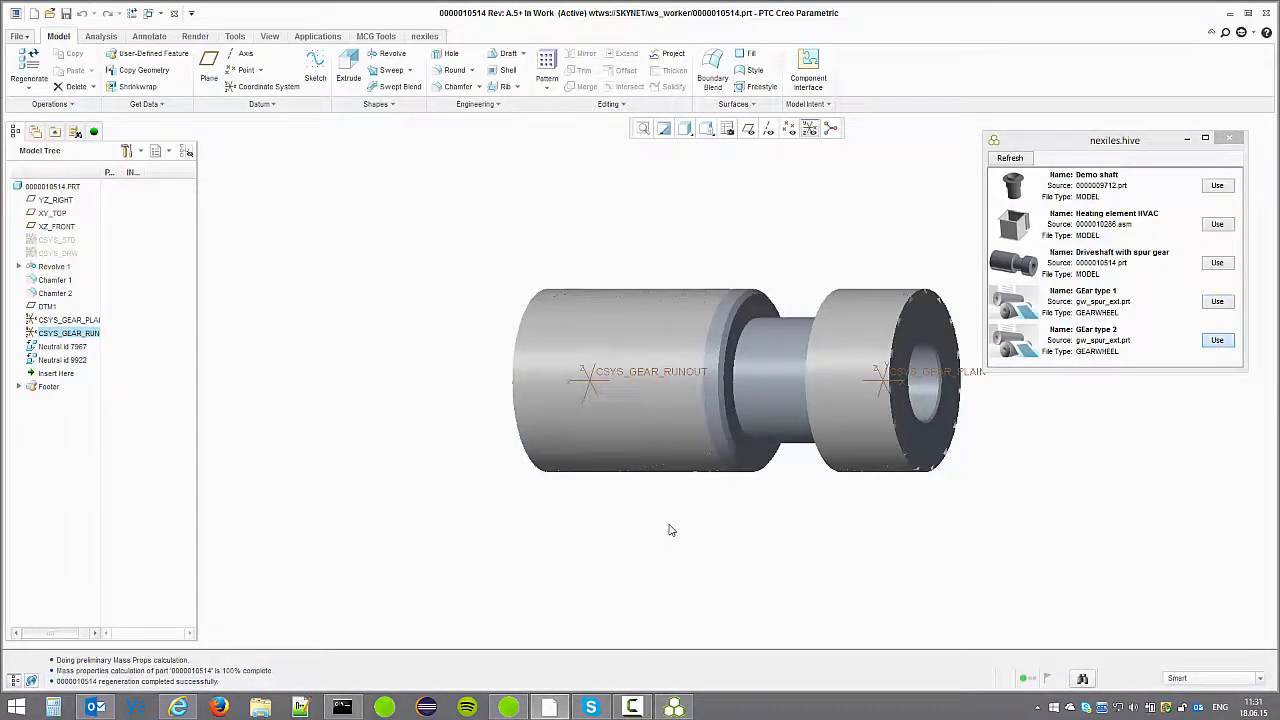
Redefine the imported gear at CSYS_GEAR_RUNOUT so that it removes material from the driveshaft.
{"action": "left_click", "coordinate": [675, 434]}
{"action": "right_click", "coordinate": [675, 432]}
{"action": "left_click", "coordinate": [706, 456]}
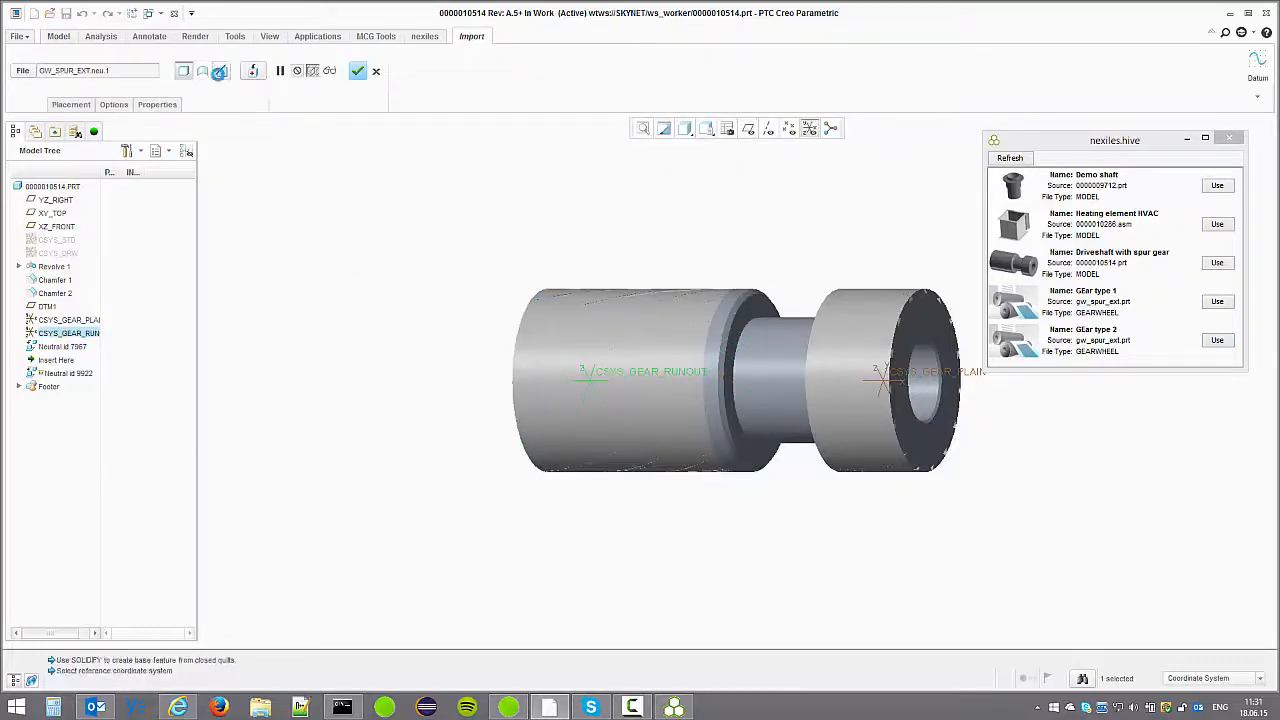
{"action": "left_click", "coordinate": [356, 72]}
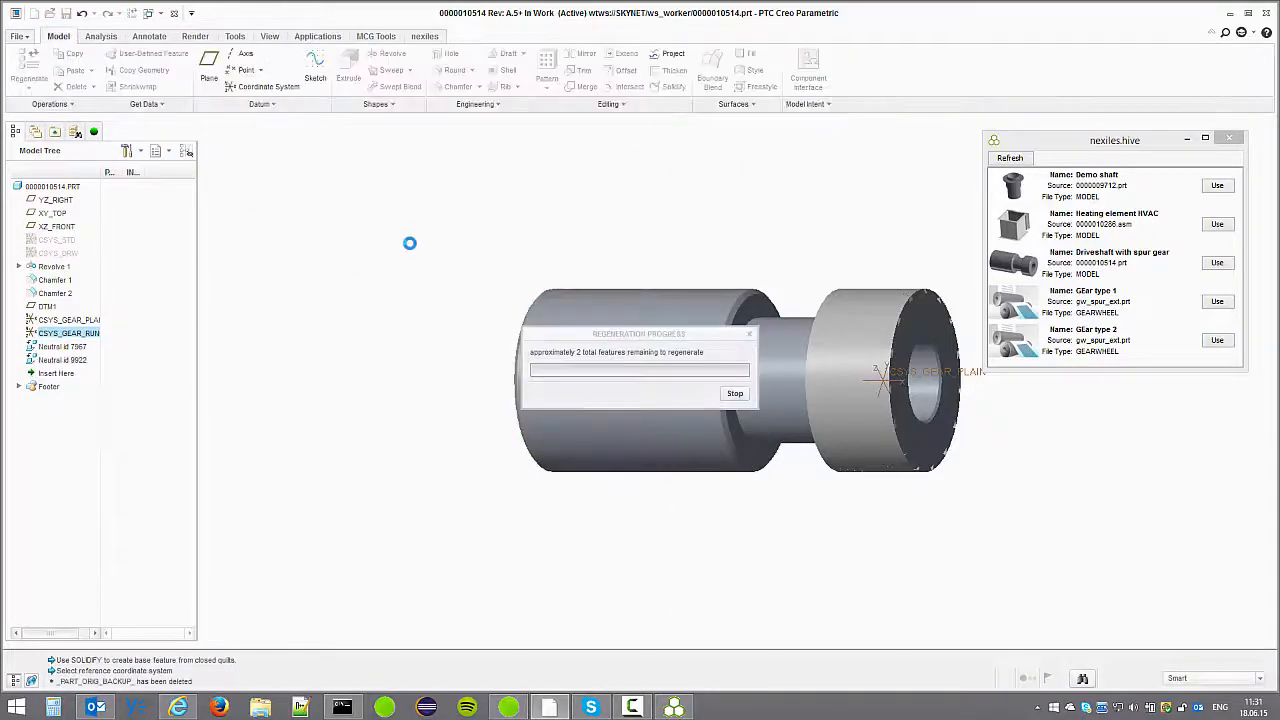
Redefine the imported gear at CSYS_GEAR_PLAIN so that it removes material, and hide the coordinate systems.
{"action": "left_click", "coordinate": [857, 323]}
{"action": "right_click", "coordinate": [436, 194]}
{"action": "left_click", "coordinate": [445, 200]}
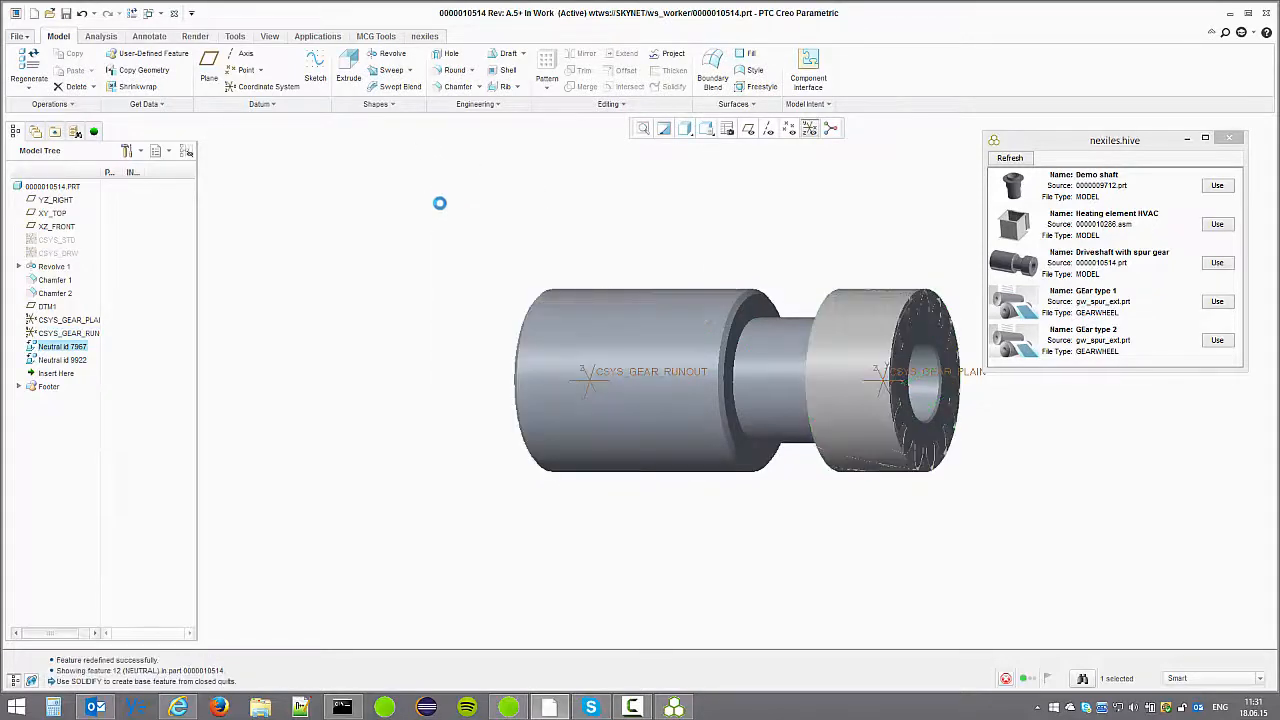
{"action": "left_click", "coordinate": [224, 73]}
{"action": "left_click", "coordinate": [357, 72]}
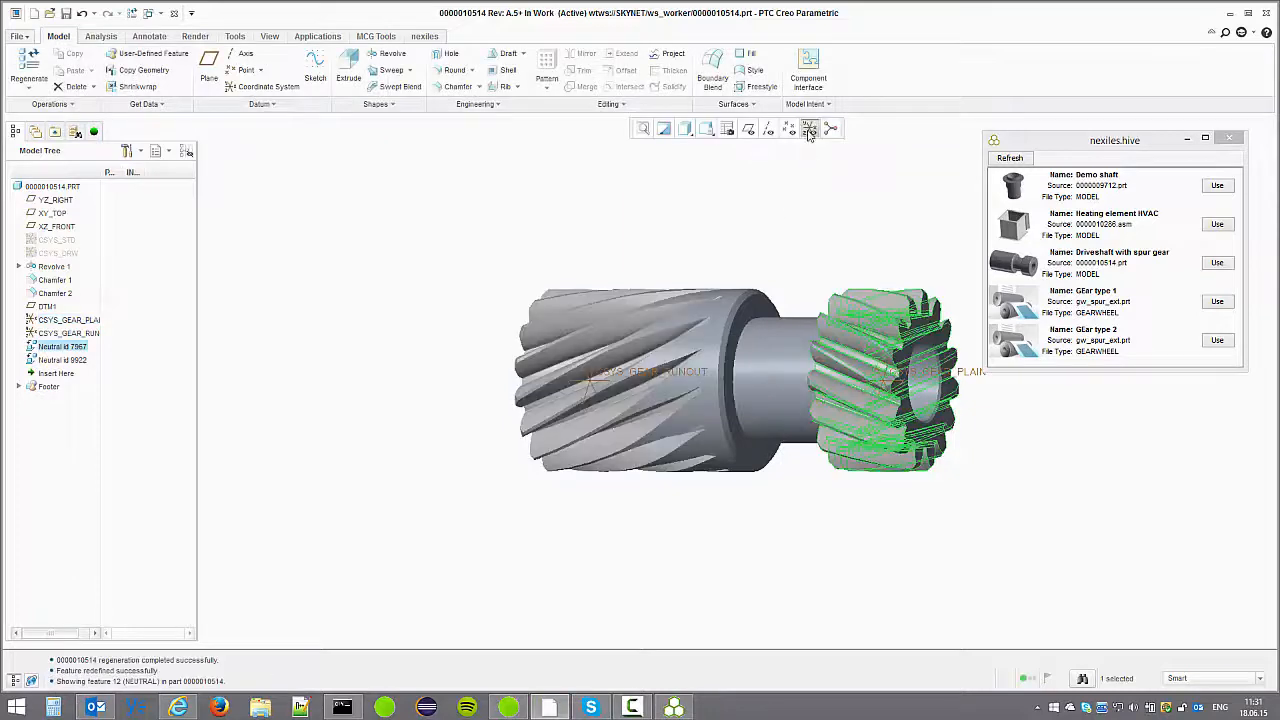
{"action": "mouse_move", "coordinate": [600, 380]}
{"action": "middle_mouse_down"}
{"action": "mouse_move", "coordinate": [660, 370]}
{"action": "mouse_move", "coordinate": [691, 431]}
{"action": "mouse_move", "coordinate": [680, 385]}
{"action": "mouse_move", "coordinate": [632, 371]}
{"action": "mouse_move", "coordinate": [645, 360]}
{"action": "middle_mouse_up"}
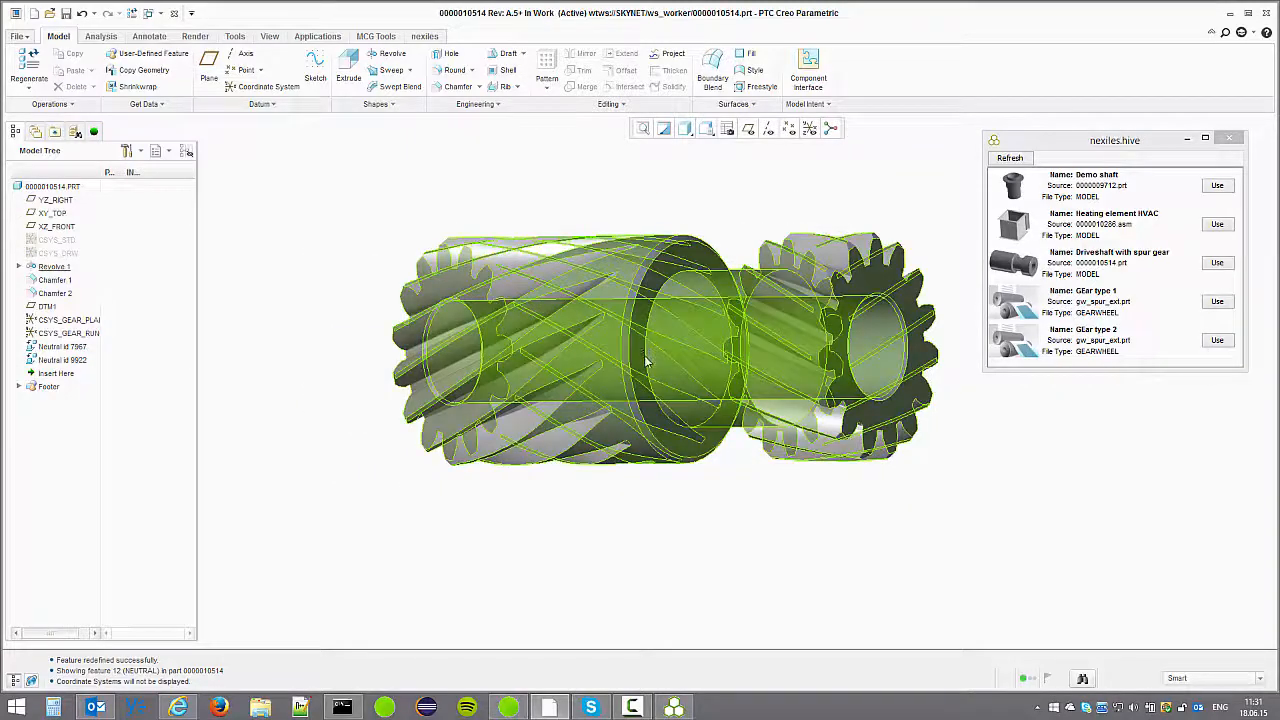
Switch to nexiles.hive in the browser, filter the templates by the udf tag and open Freistich Form H for configuration.
{"action": "left_click", "coordinate": [178, 707]}
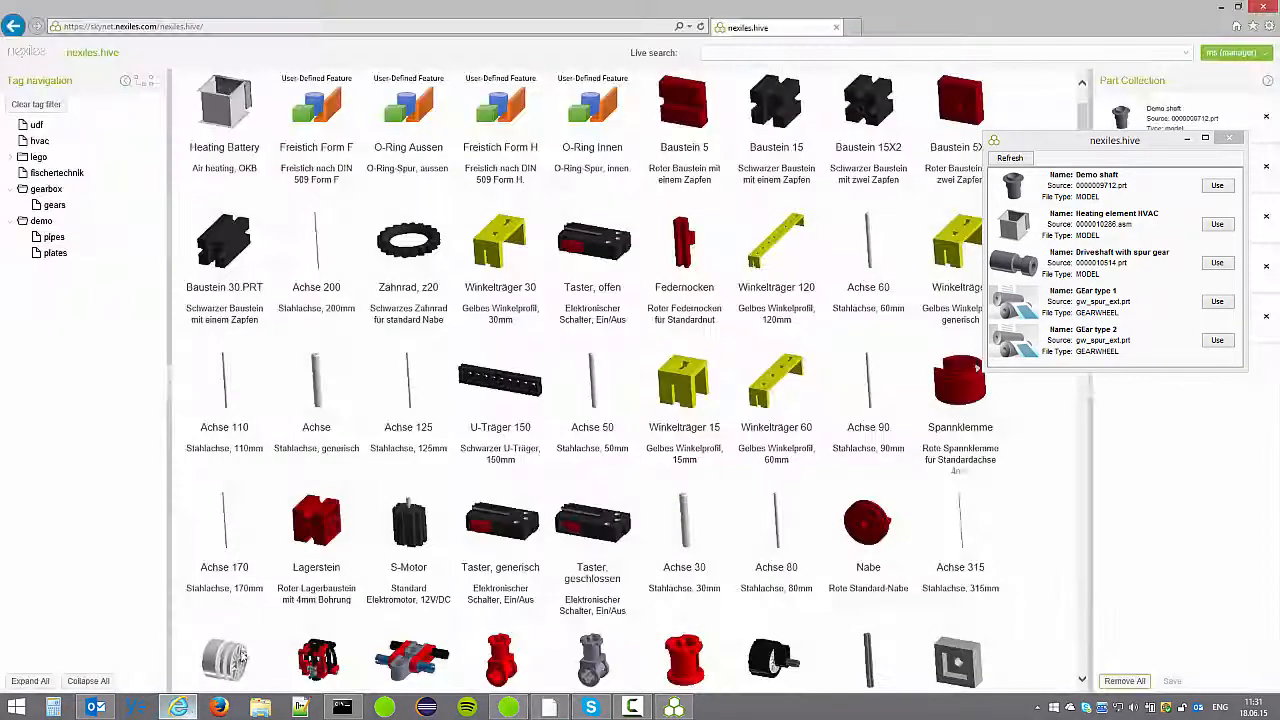
{"action": "left_click", "coordinate": [1184, 140]}
{"action": "left_click", "coordinate": [37, 124]}
{"action": "left_click", "coordinate": [425, 128]}
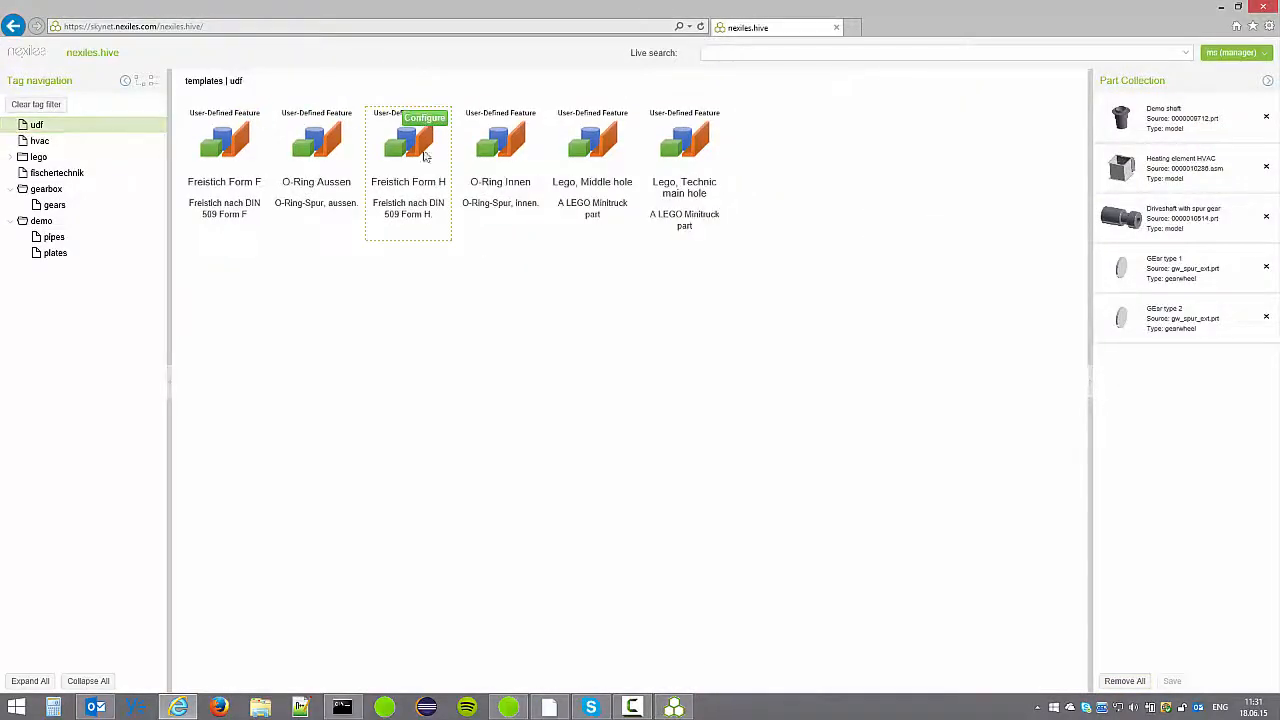
Add the Form H undercut with a radius of 0.4 to the part collection and save the collection.
{"action": "left_click", "coordinate": [392, 265]}
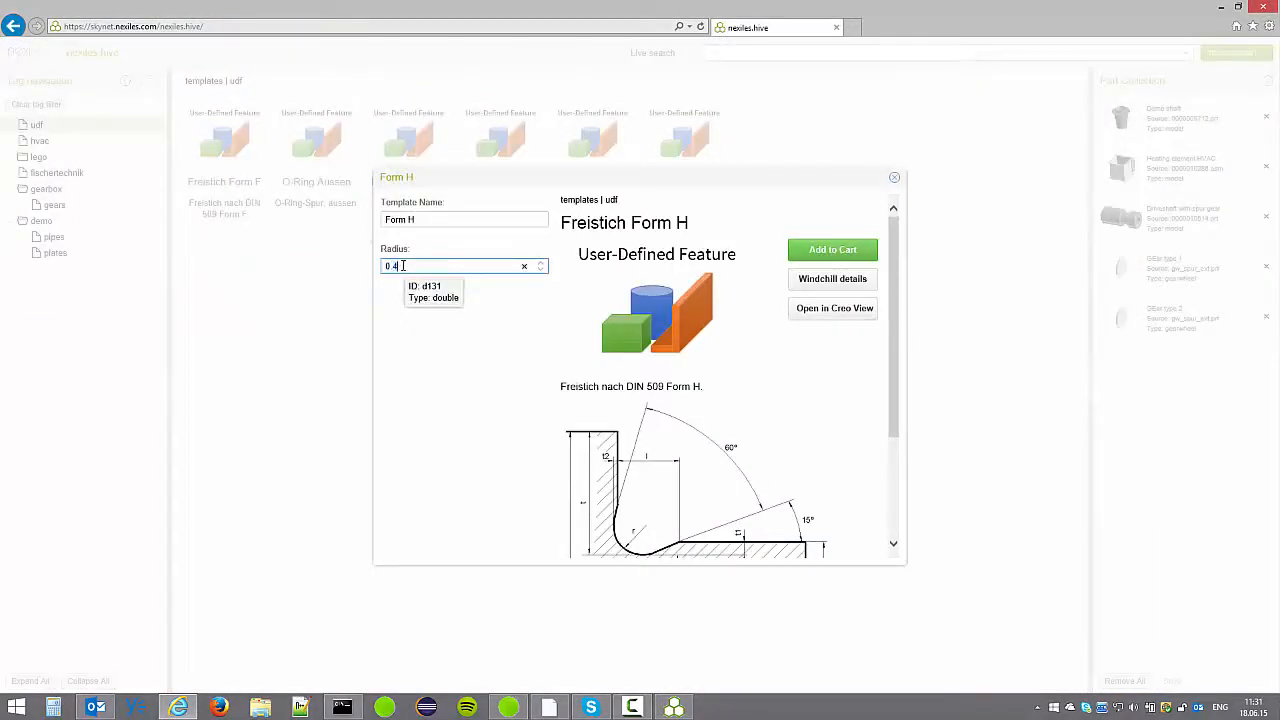
{"action": "left_click", "coordinate": [425, 315]}
{"action": "left_click", "coordinate": [812, 252]}
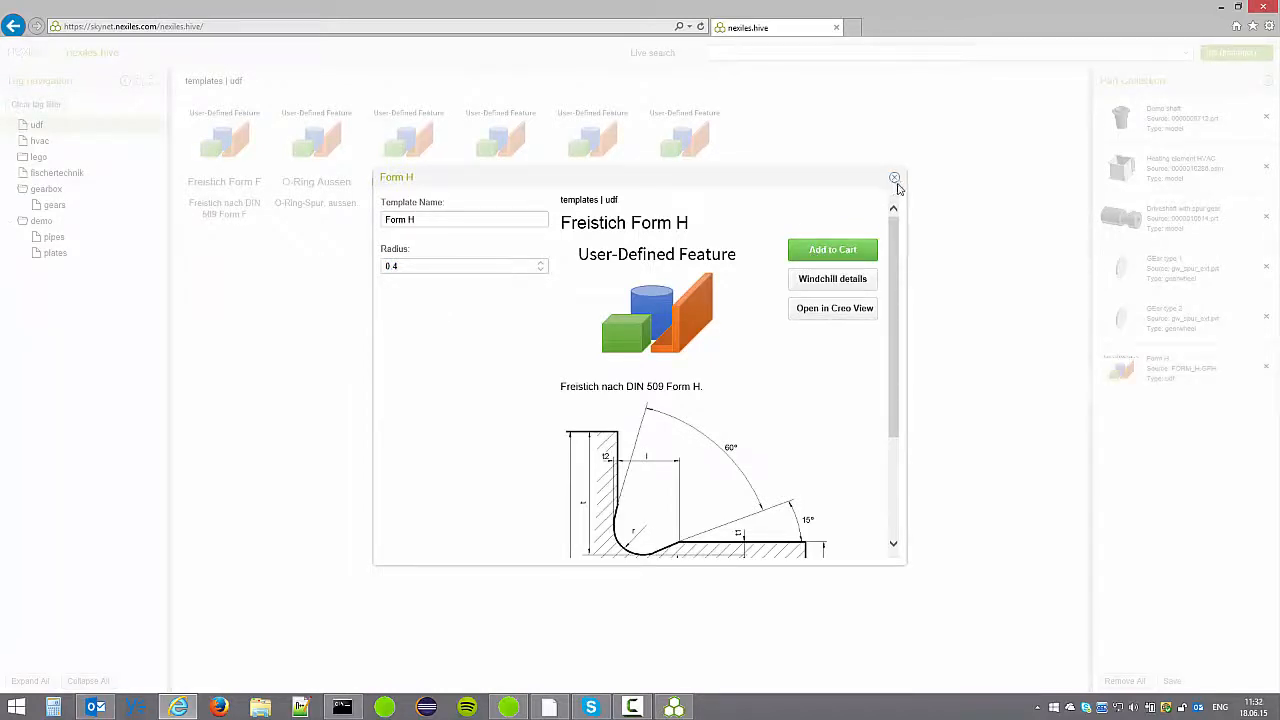
{"action": "left_click", "coordinate": [894, 179]}
{"action": "left_click", "coordinate": [1172, 682]}
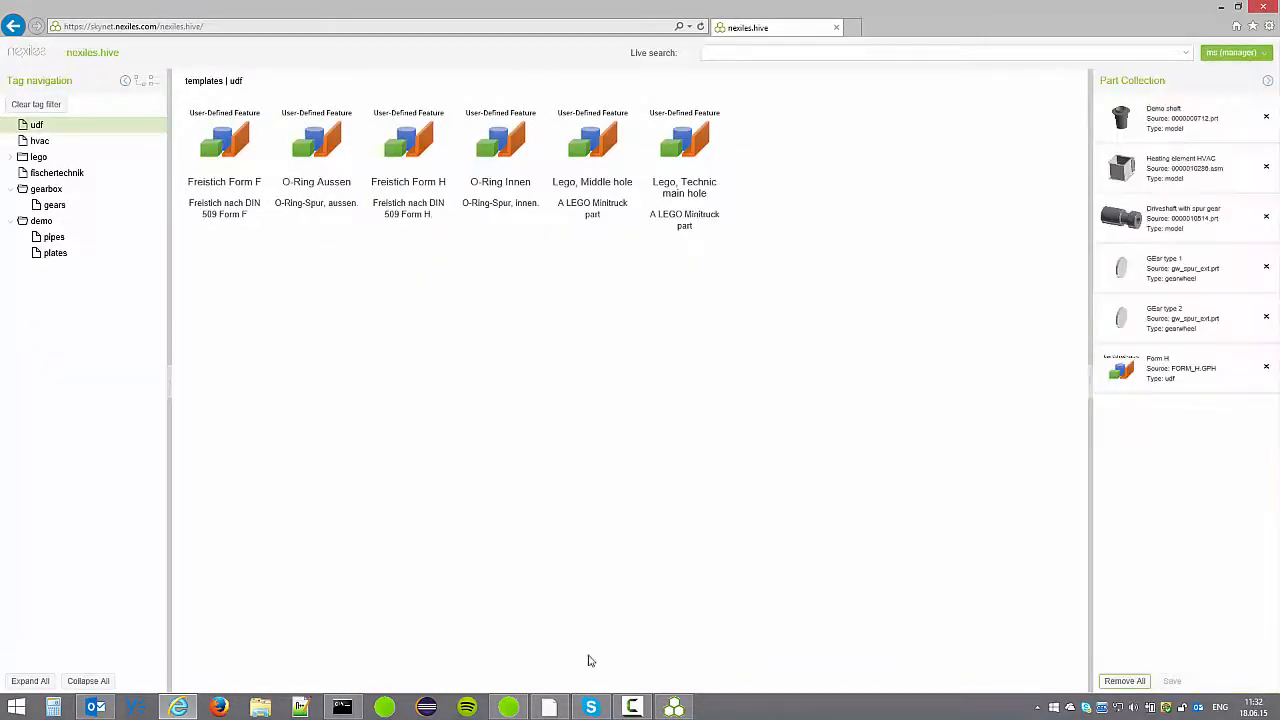
Switch to PTC Creo Parametric, refresh the part collection and place Form H on the driveshaft's shoulder edge beside the larger gear.
{"action": "left_click", "coordinate": [674, 707]}
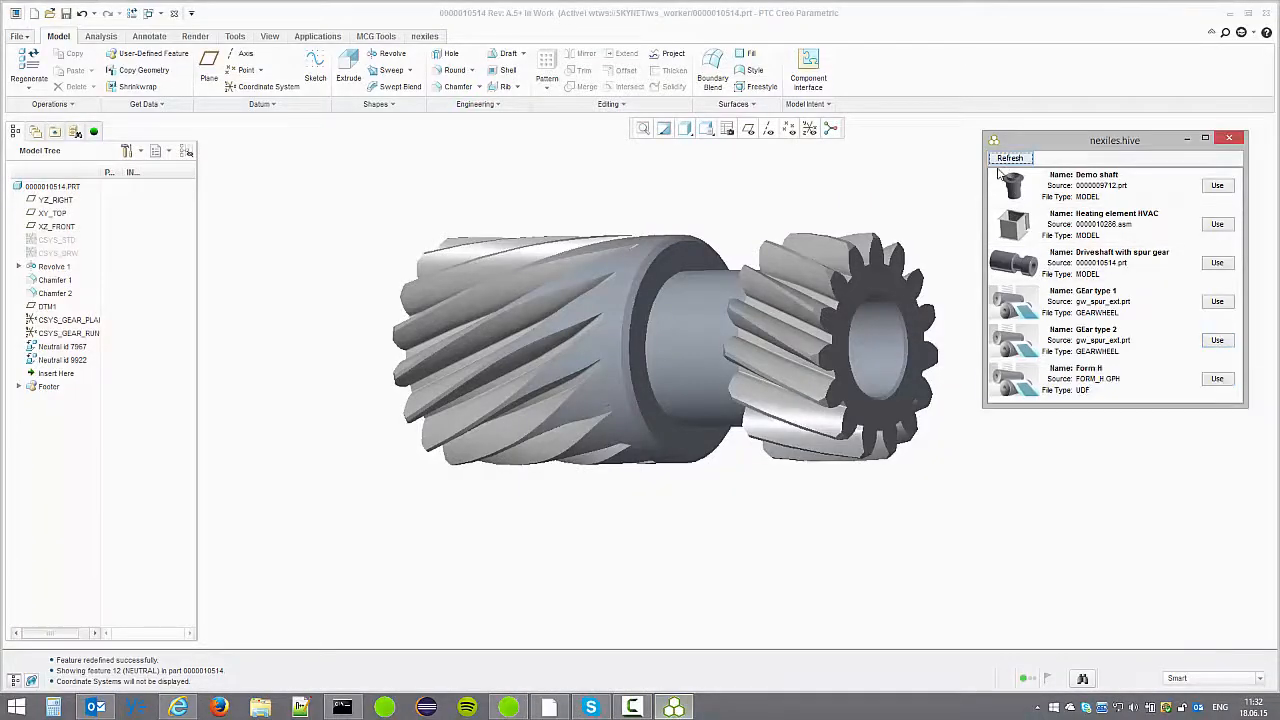
{"action": "left_click", "coordinate": [1217, 379]}
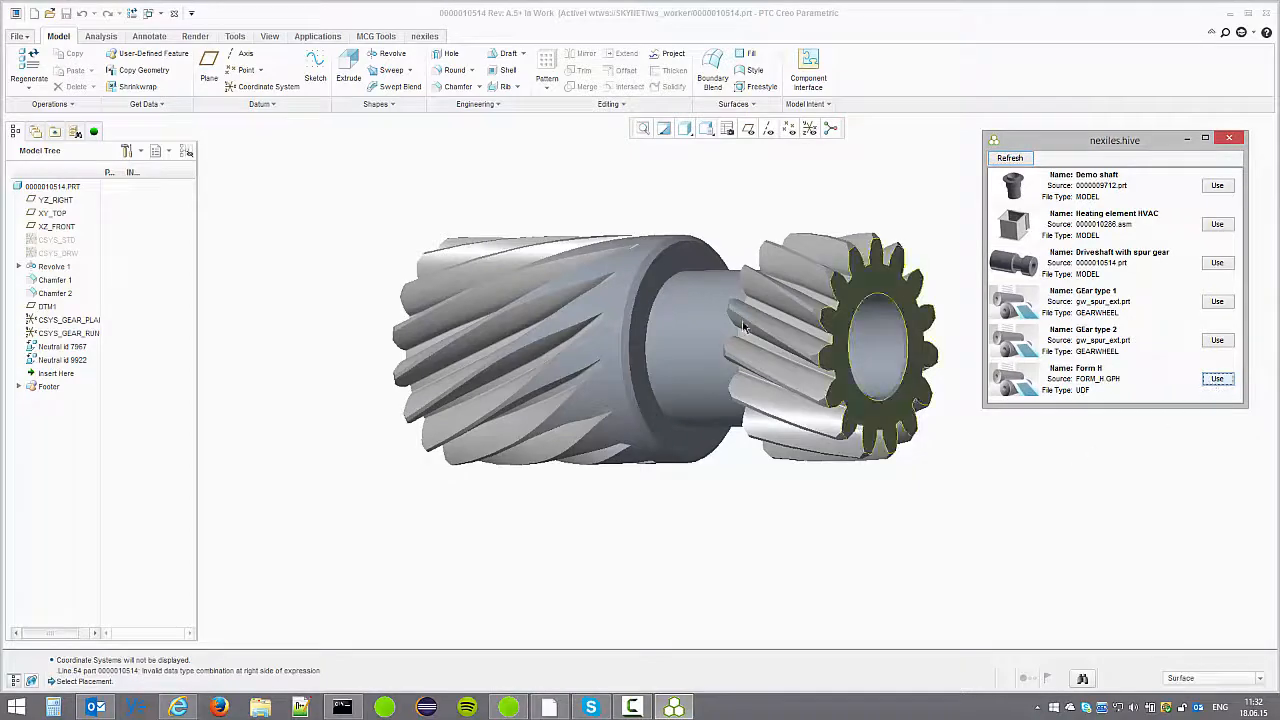
{"action": "left_click", "coordinate": [673, 268]}
{"action": "middle_click_drag", "start_coordinate": [690, 289], "coordinate": [795, 304]}
Place a second Form H undercut on the driveshaft's neck edge beside the smaller gear and inspect it.
{"action": "left_click", "coordinate": [1217, 379]}
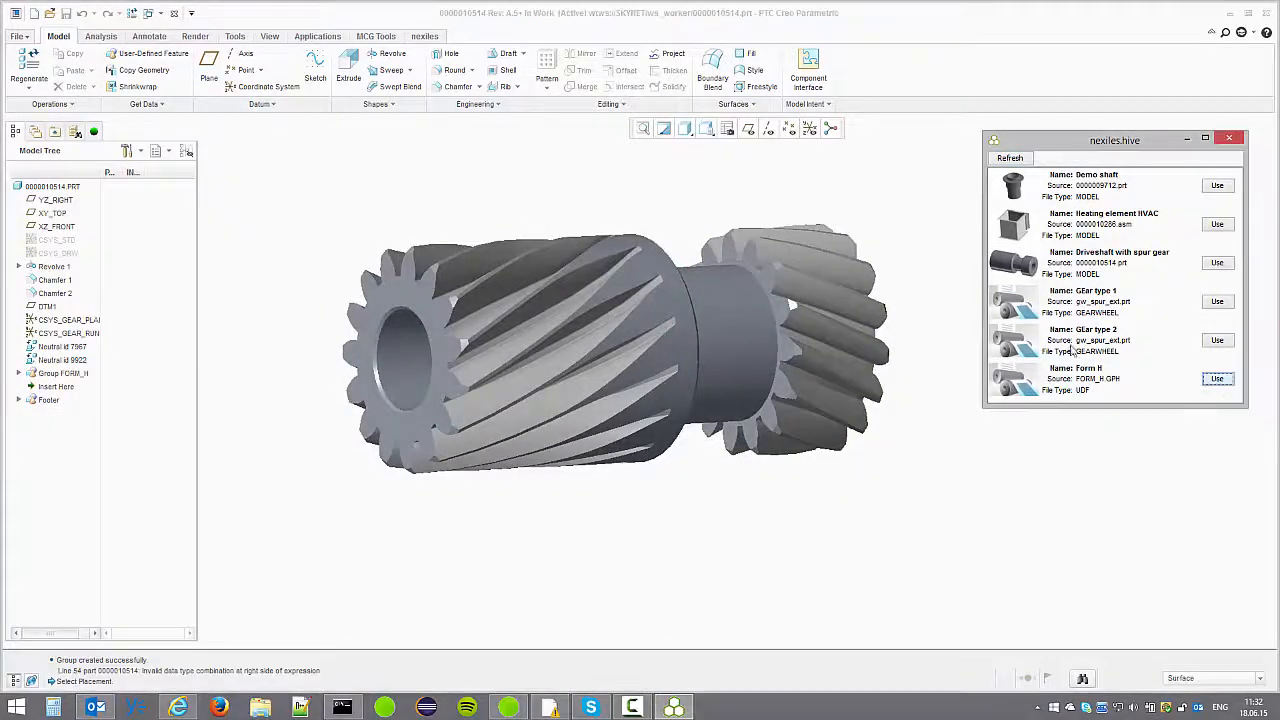
{"action": "left_click", "coordinate": [763, 289]}
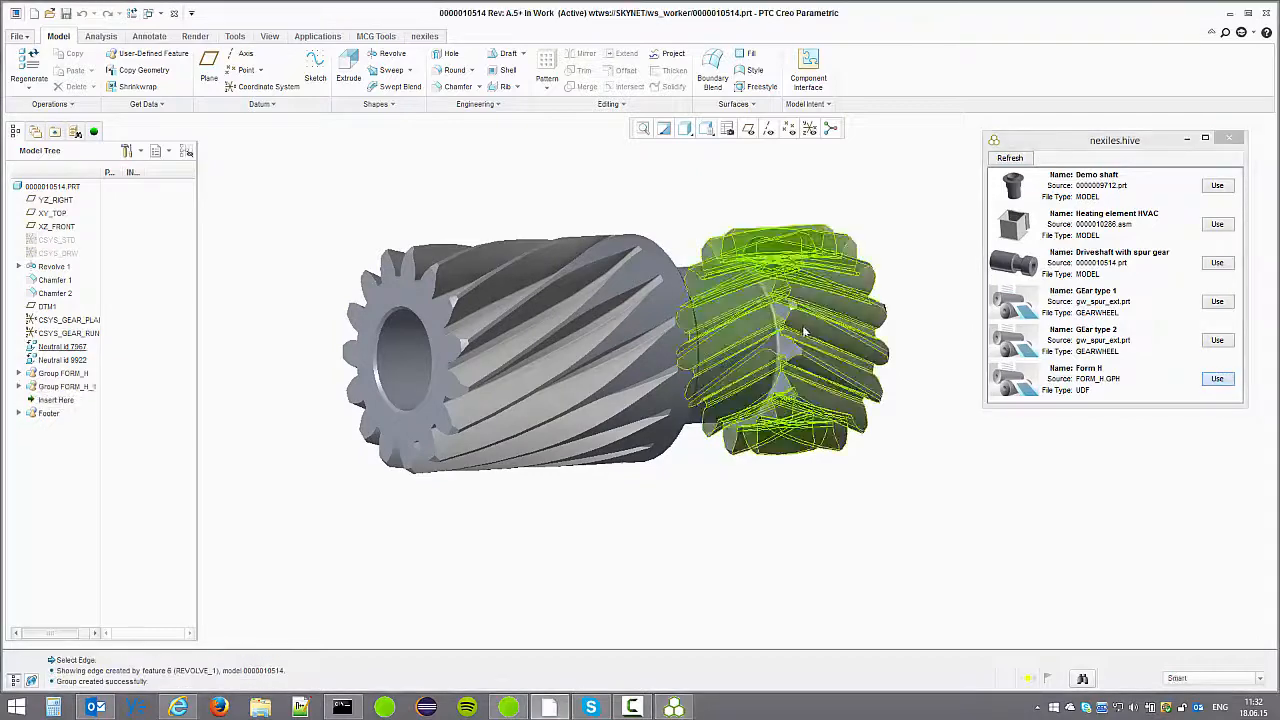
{"action": "scroll", "coordinate": [809, 547], "scroll_direction": "up", "scroll_amount": 1}
{"action": "middle_click_drag", "start_coordinate": [743, 358], "coordinate": [700, 300]}
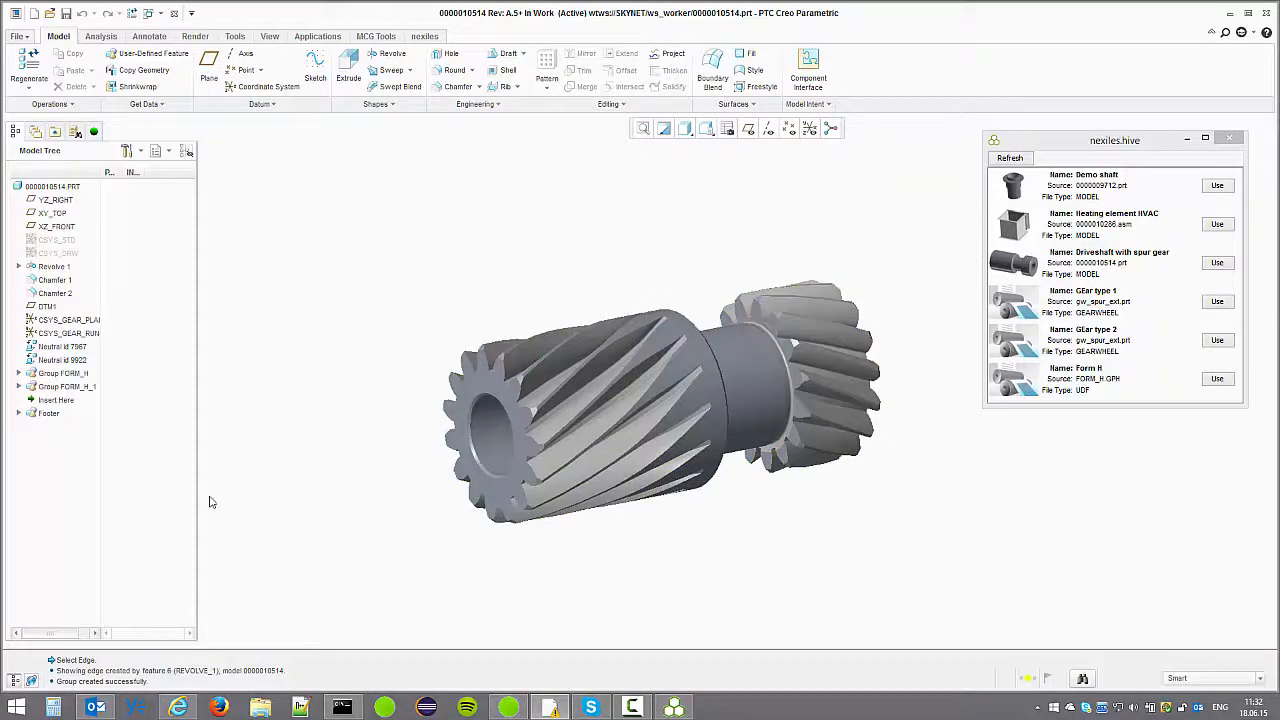
Switch back to nexiles.hive in the browser, clear the tag filter and turn on edit mode.
{"action": "left_click", "coordinate": [178, 704]}
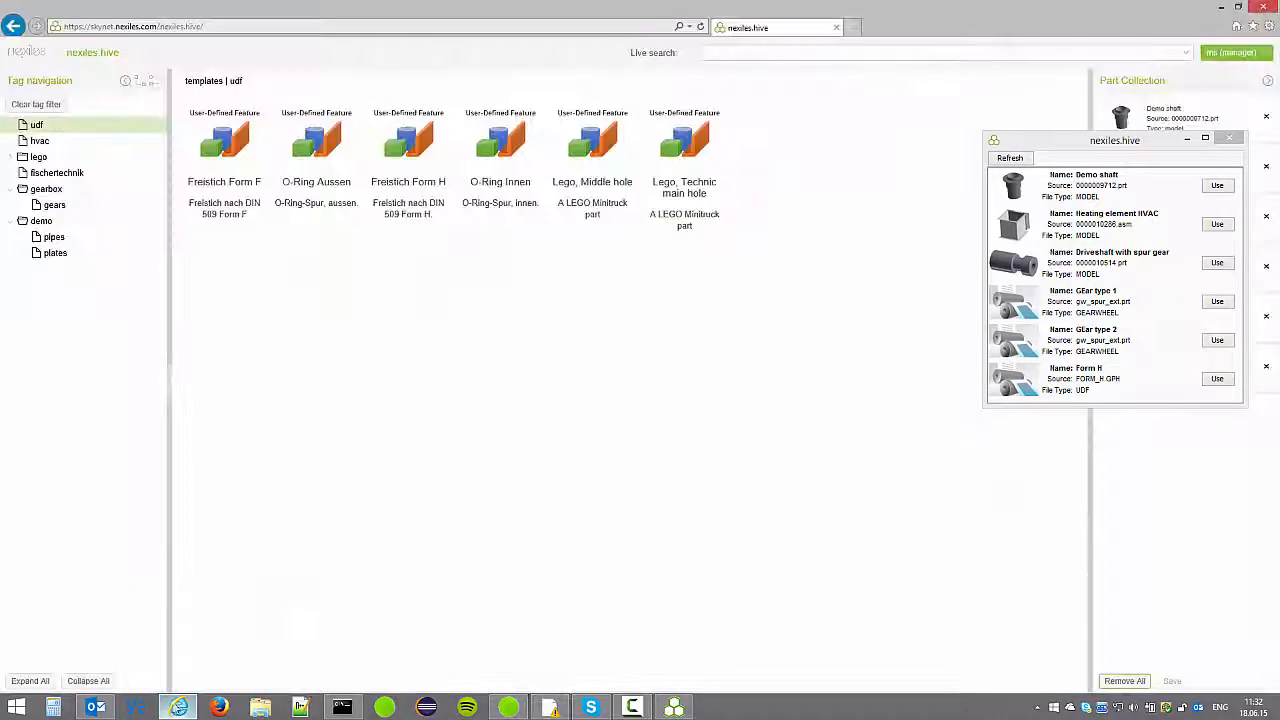
{"action": "left_click", "coordinate": [1187, 140]}
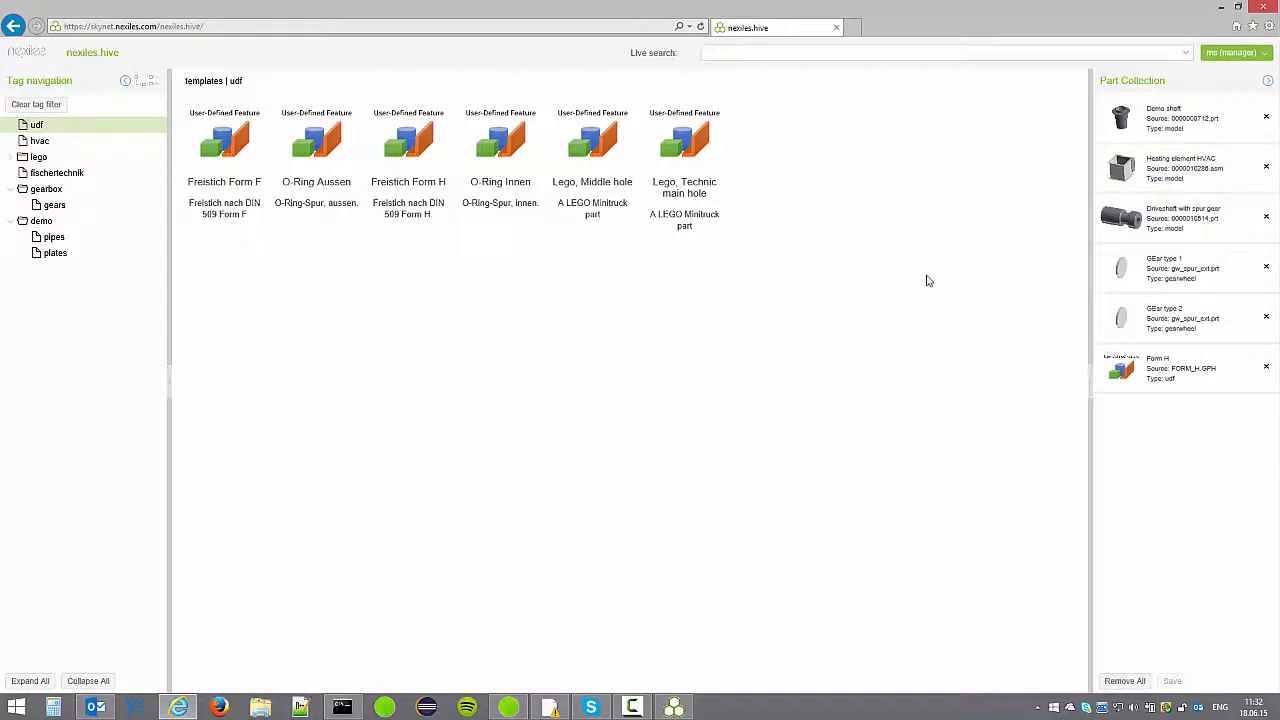
{"action": "left_click", "coordinate": [59, 106]}
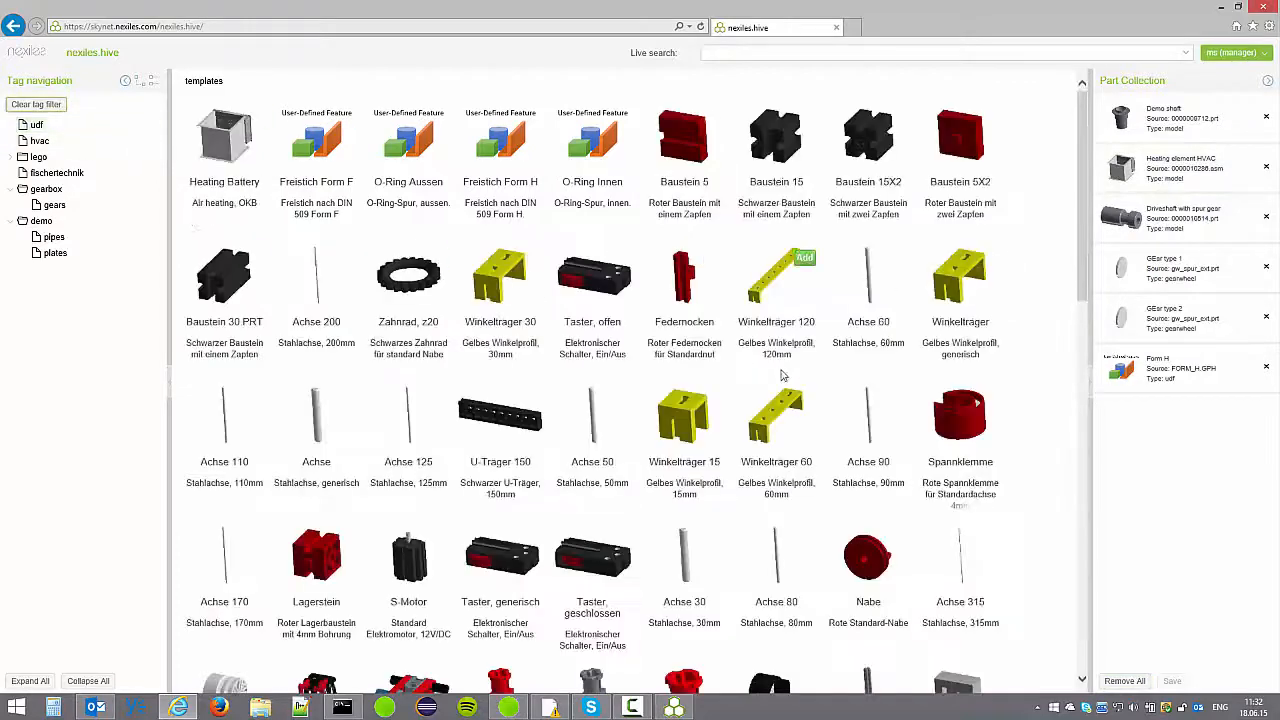
{"action": "mouse_move", "coordinate": [1085, 162]}
{"action": "left_mouse_down"}
{"action": "mouse_move", "coordinate": [1088, 289]}
{"action": "mouse_move", "coordinate": [1092, 158]}
{"action": "left_mouse_up"}
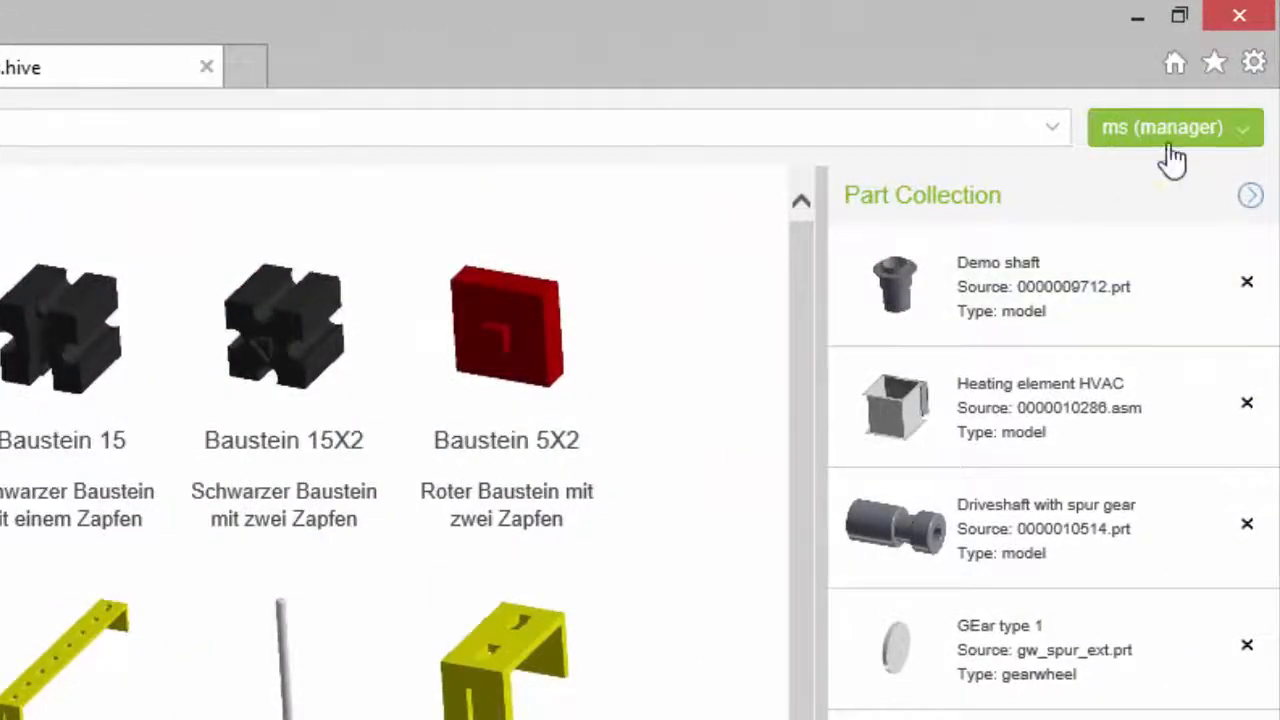
{"action": "left_click", "coordinate": [1185, 140]}
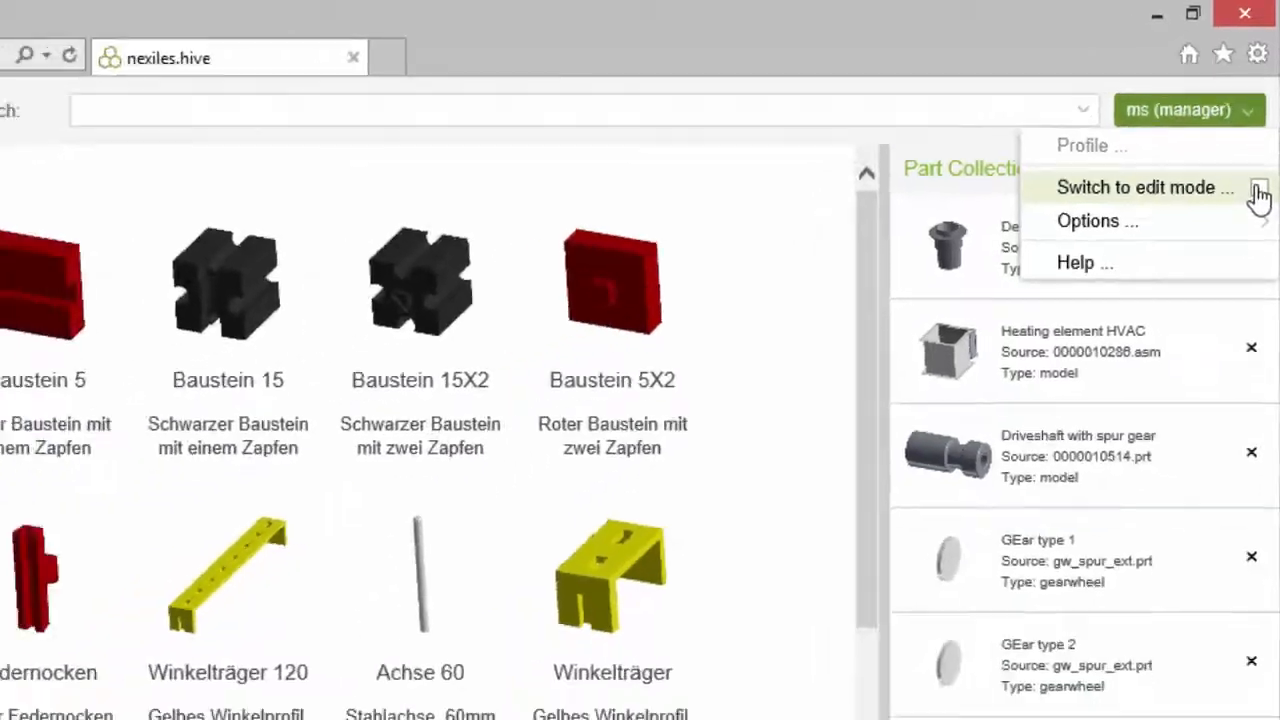
{"action": "left_click", "coordinate": [1257, 226]}
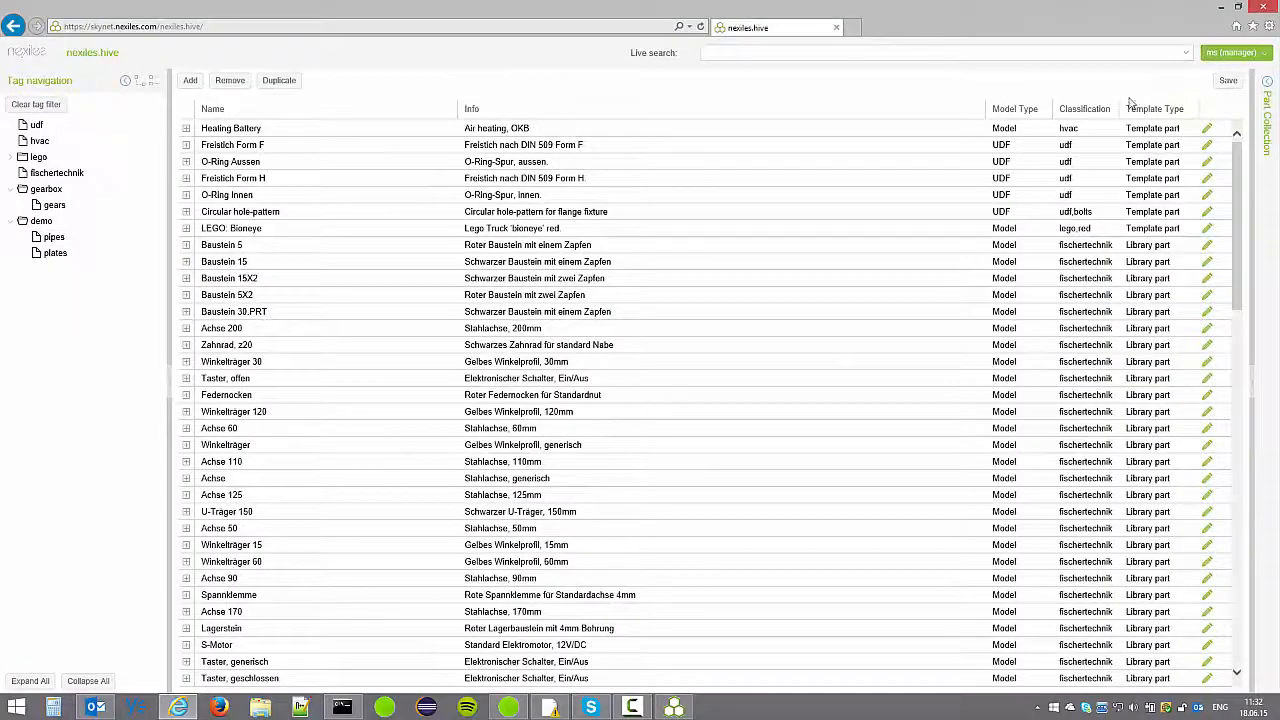
Expand the Heating Battery template entry, review its description and images, and collapse it again.
{"action": "left_click", "coordinate": [186, 129]}
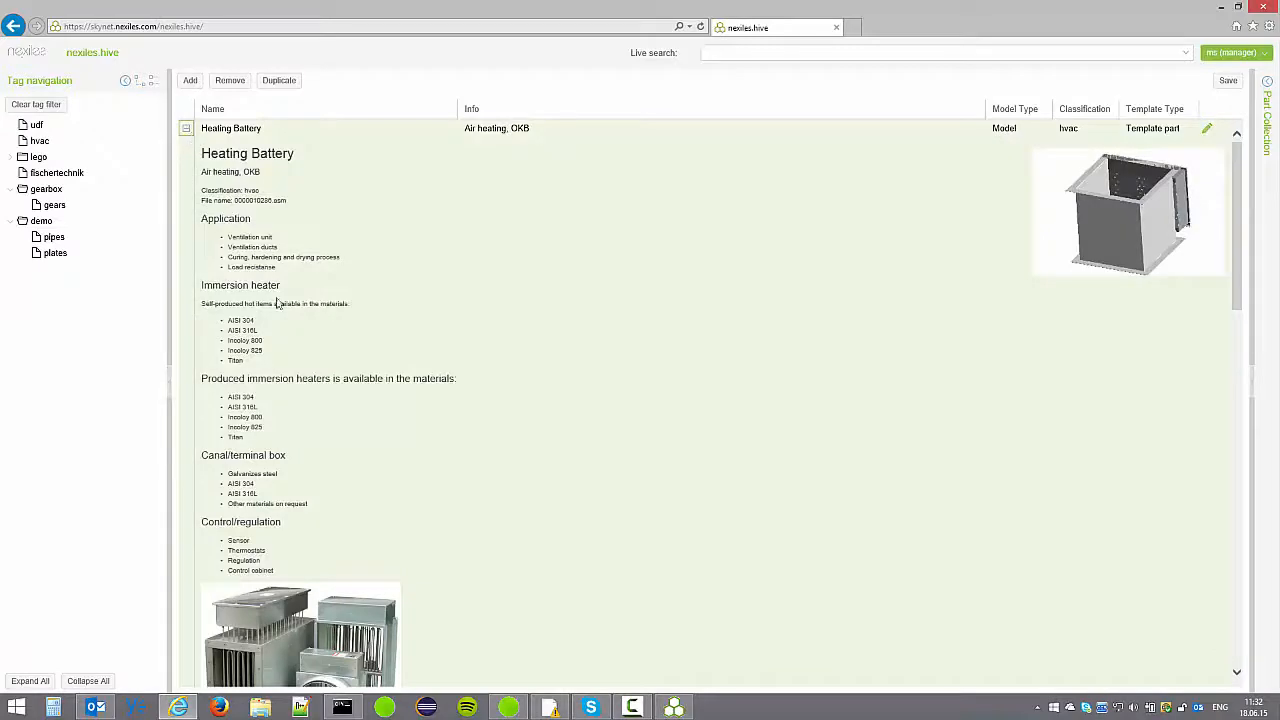
{"action": "scroll", "coordinate": [450, 351], "scroll_direction": "down", "scroll_amount": 3}
{"action": "scroll", "coordinate": [454, 349], "scroll_direction": "up", "scroll_amount": 3}
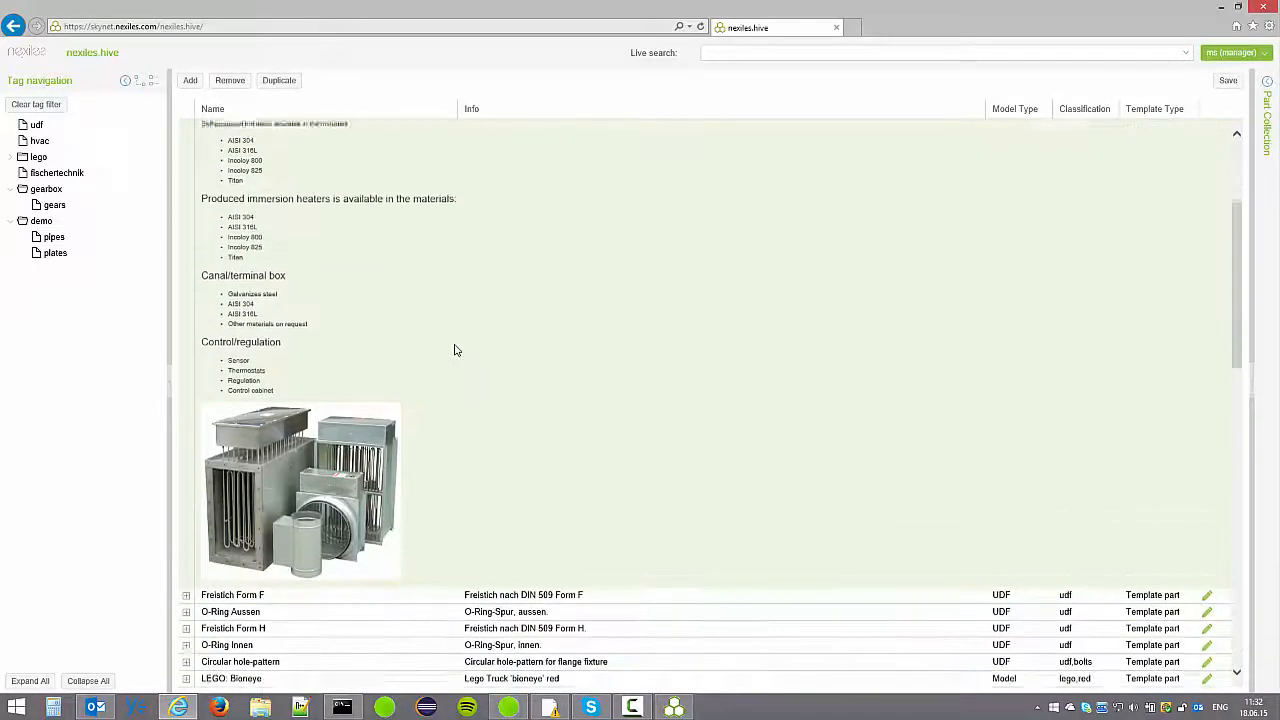
{"action": "left_click", "coordinate": [186, 128]}
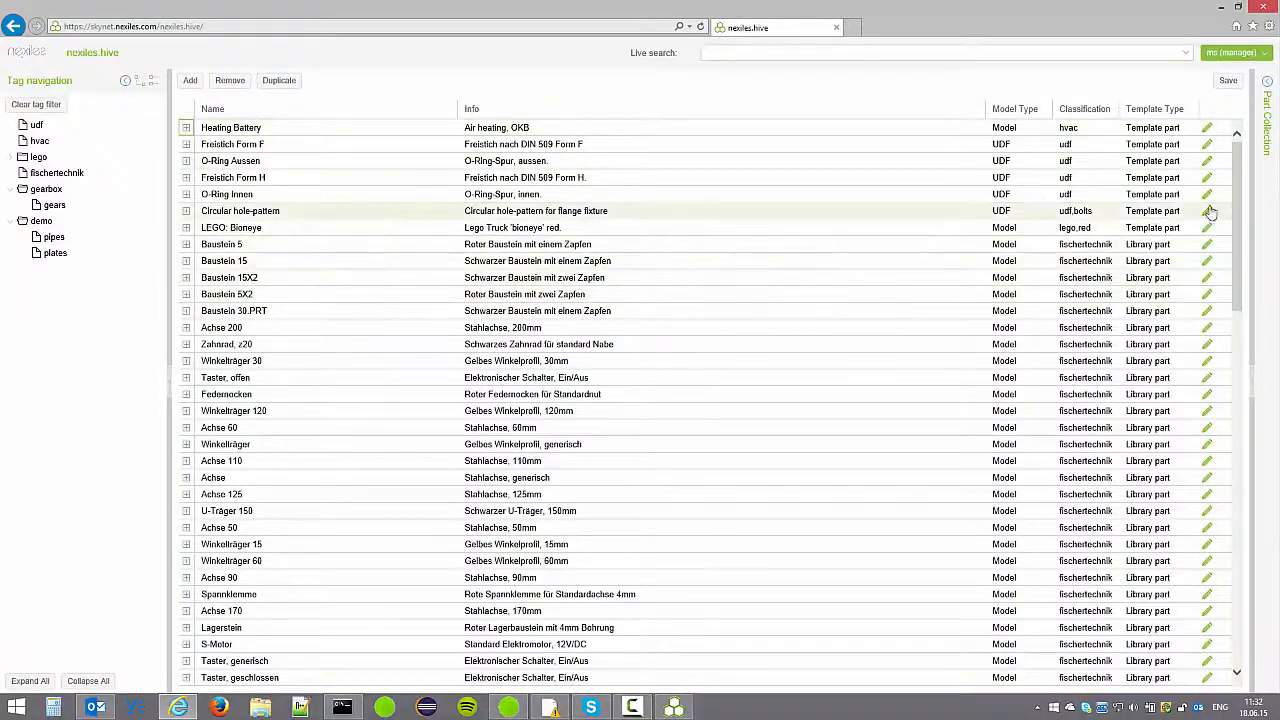
Open the Spur gear, outer template for editing, review its CAD part data and parameter definitions, and close it without saving.
{"action": "scroll", "coordinate": [1228, 308], "scroll_direction": "down", "scroll_amount": 3}
{"action": "left_click_drag", "start_coordinate": [1228, 308], "coordinate": [1238, 560]}
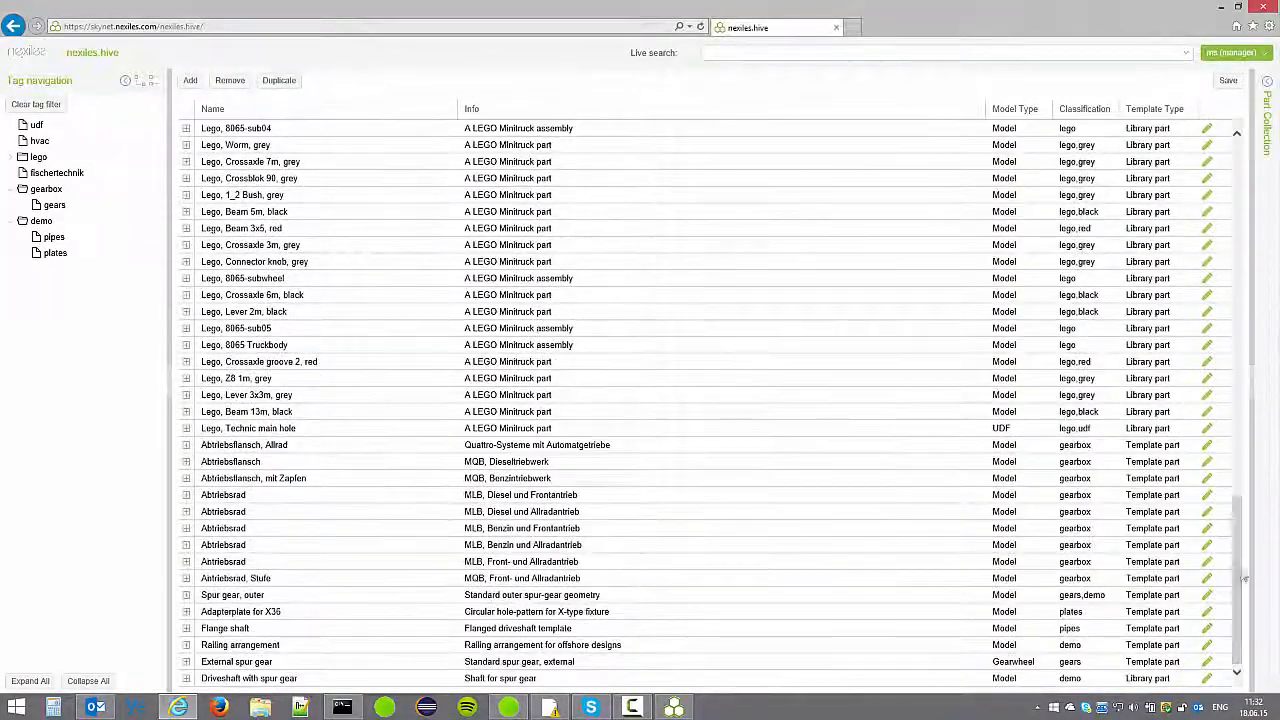
{"action": "scroll", "coordinate": [247, 663], "scroll_direction": "up", "scroll_amount": 1}
{"action": "scroll", "coordinate": [258, 661], "scroll_direction": "down", "scroll_amount": 1}
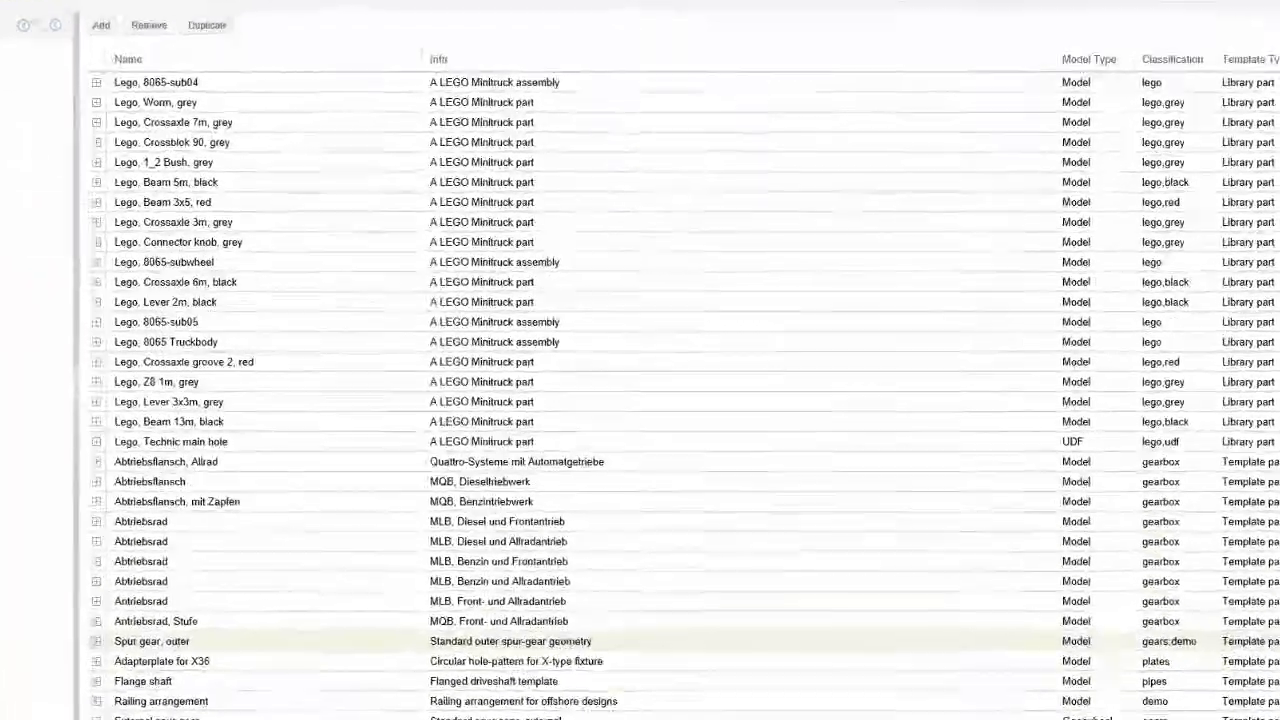
{"action": "left_click", "coordinate": [1207, 597]}
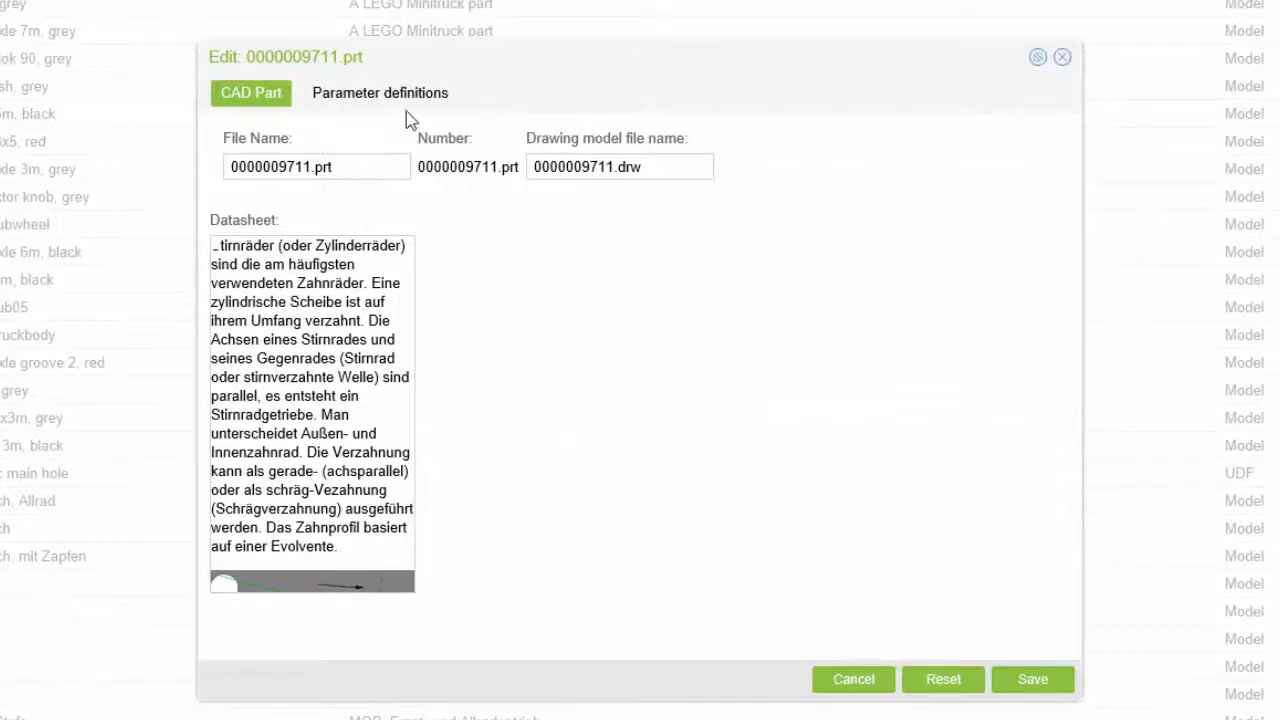
{"action": "left_click", "coordinate": [398, 104]}
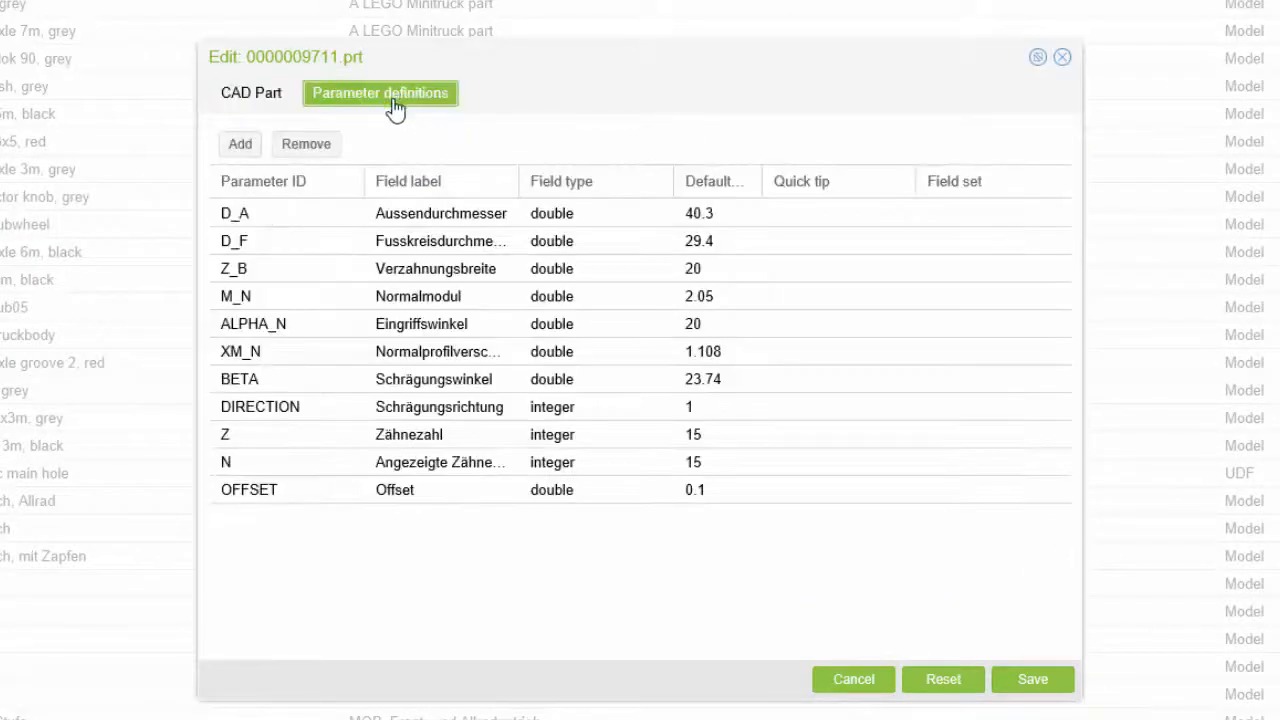
{"action": "left_click", "coordinate": [255, 95]}
{"action": "left_click", "coordinate": [330, 96]}
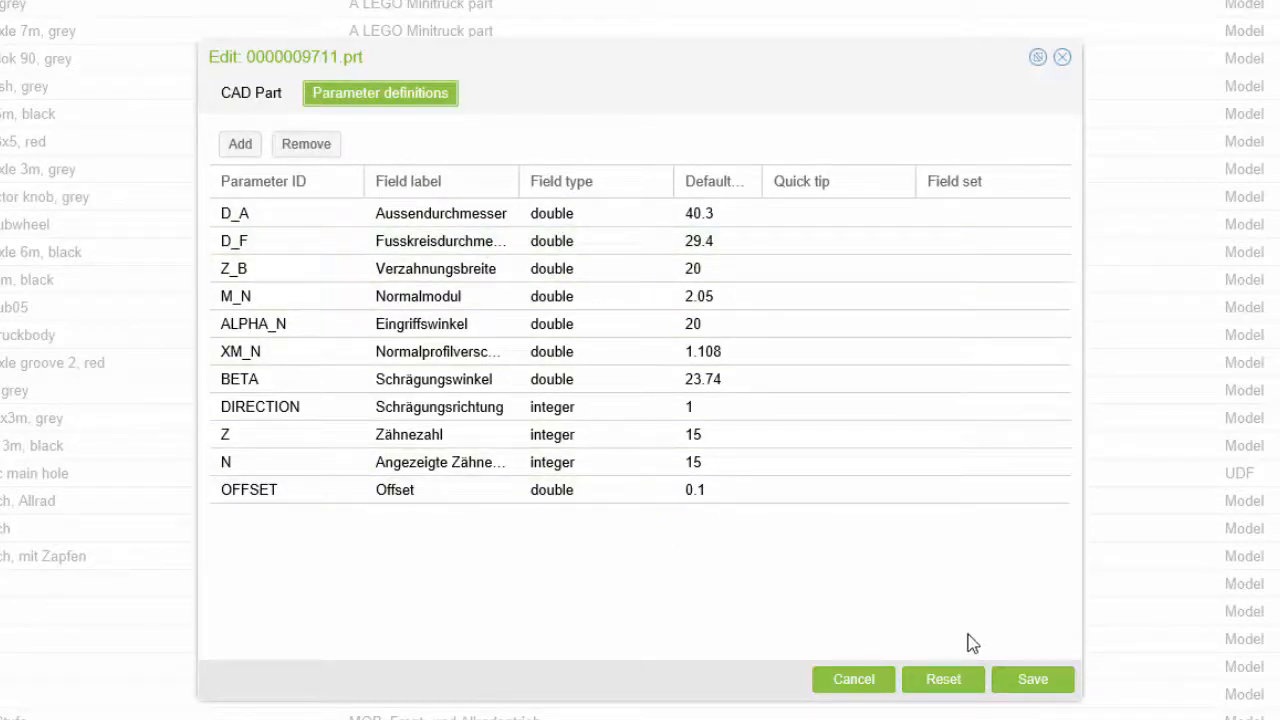
{"action": "left_click", "coordinate": [853, 680]}
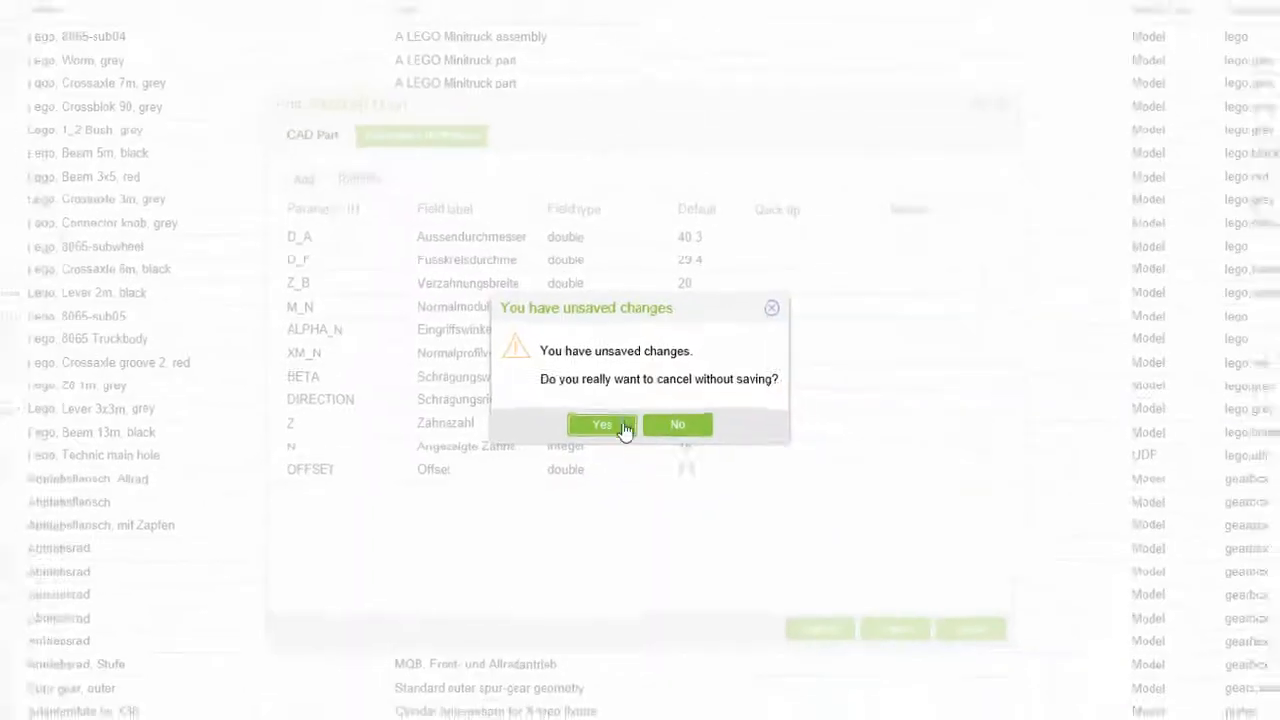
{"action": "left_click", "coordinate": [600, 437]}
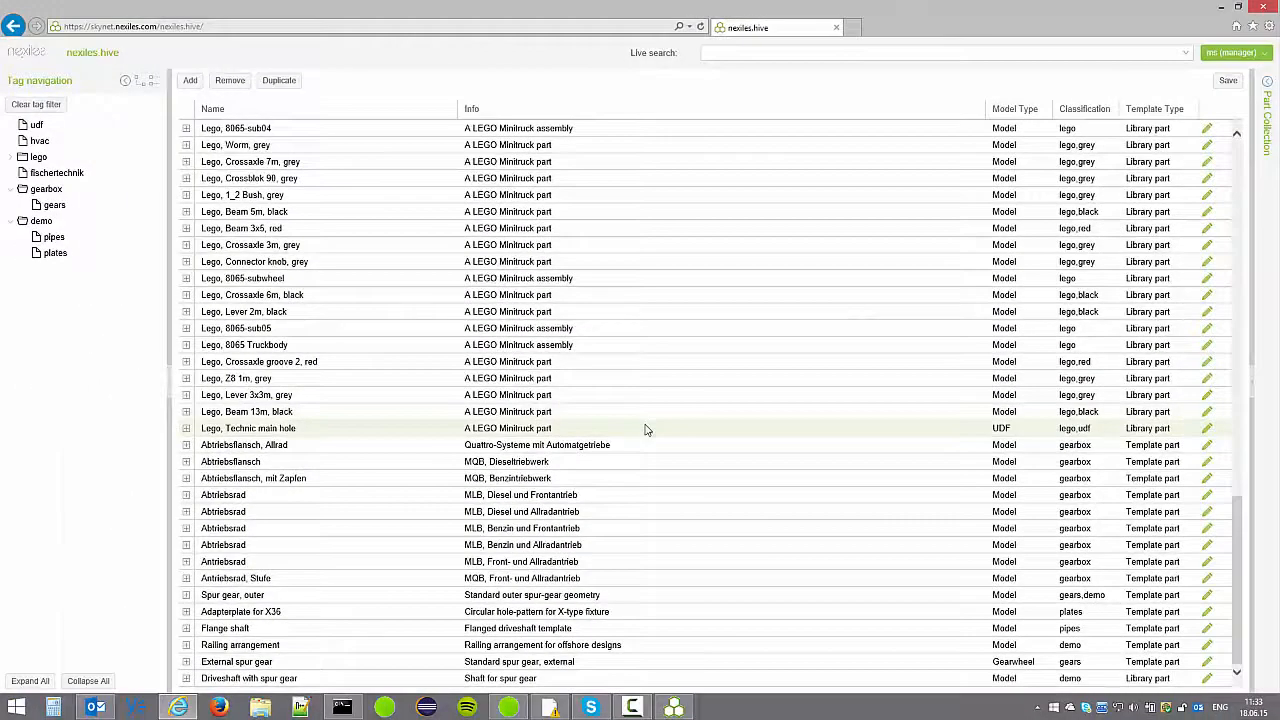
Return to the start of the template list and switch off edit mode.
{"action": "scroll", "coordinate": [646, 430], "scroll_direction": "up", "scroll_amount": 5}
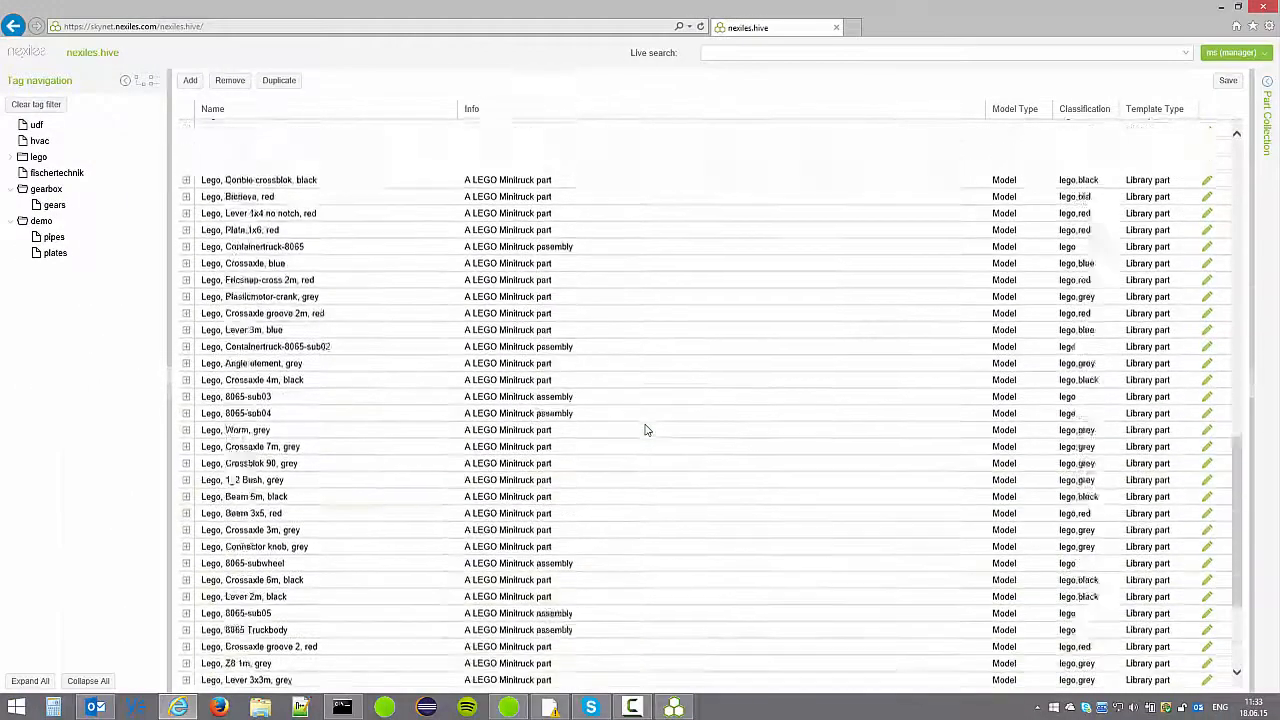
{"action": "left_click_drag", "start_coordinate": [1238, 440], "coordinate": [1240, 233]}
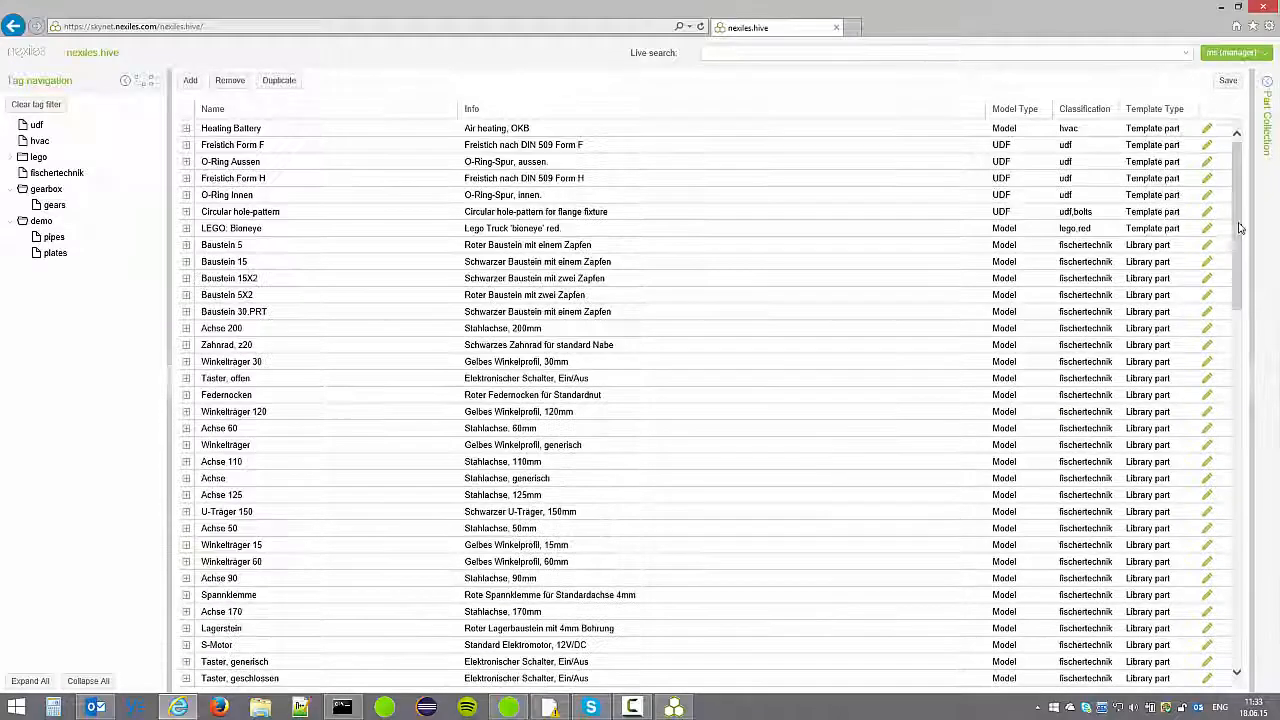
{"action": "left_click", "coordinate": [1266, 90]}
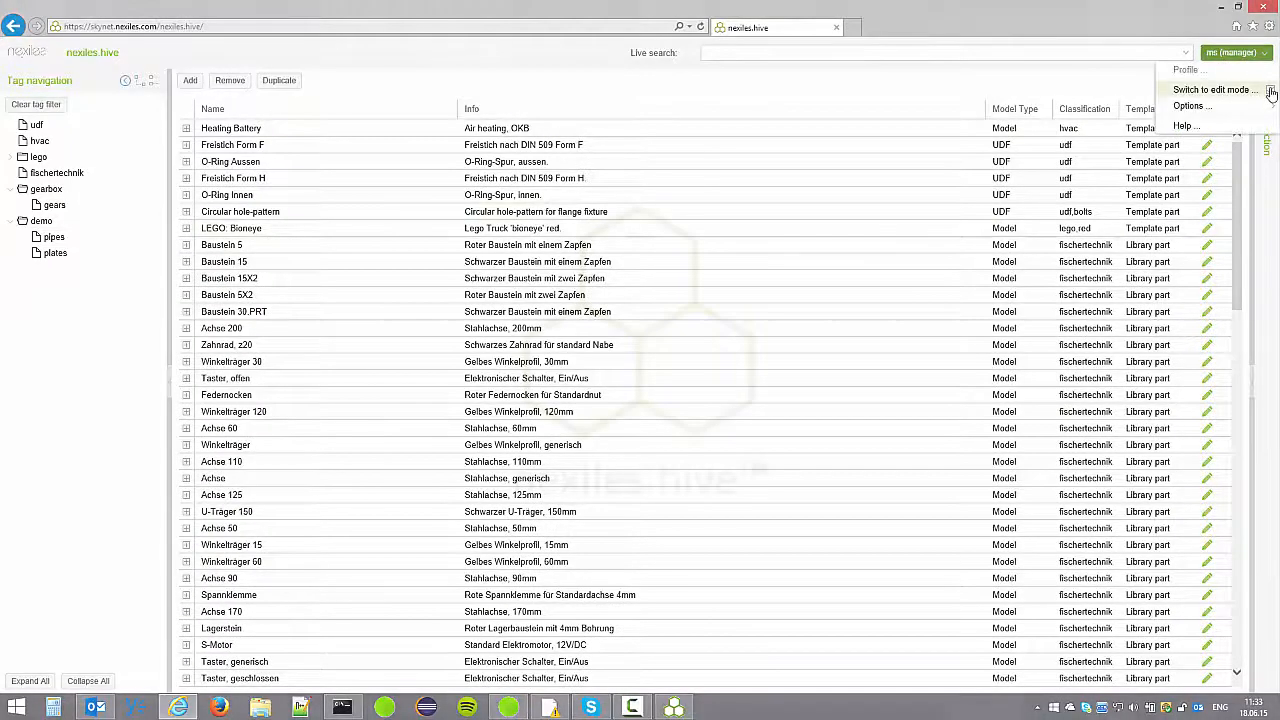